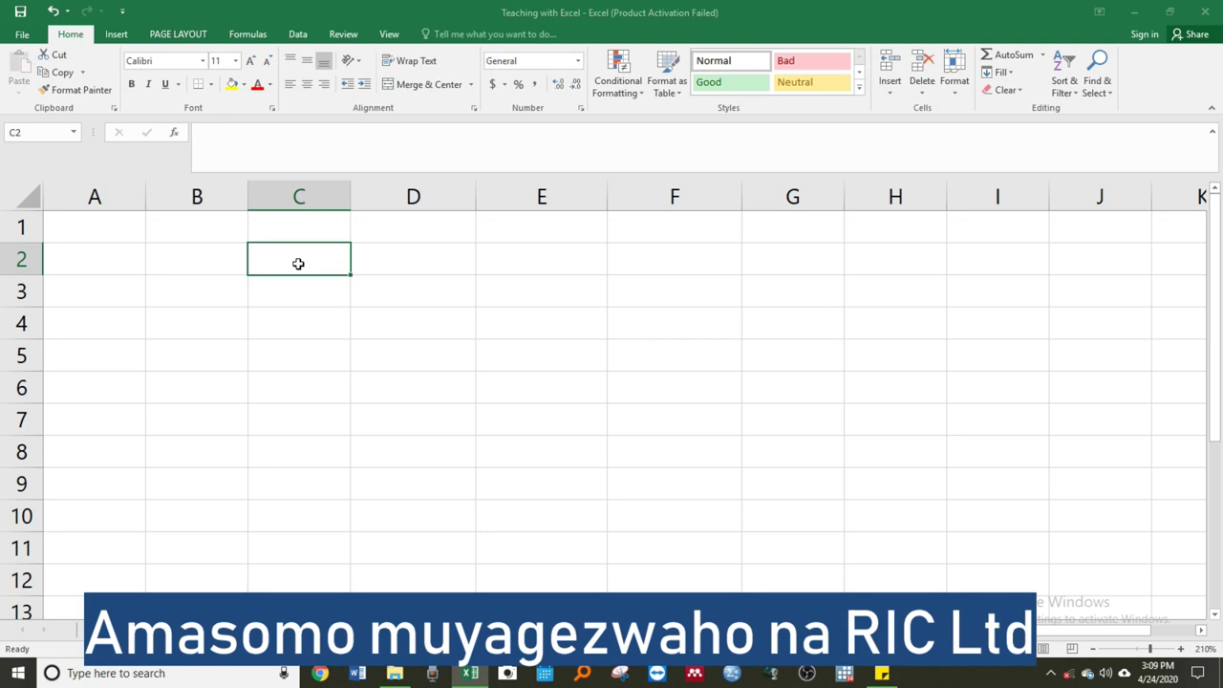
Step: Make the range C1:C5 bold
{"action": "left_click", "coordinate": [426, 258]}
{"action": "left_click", "coordinate": [282, 271]}
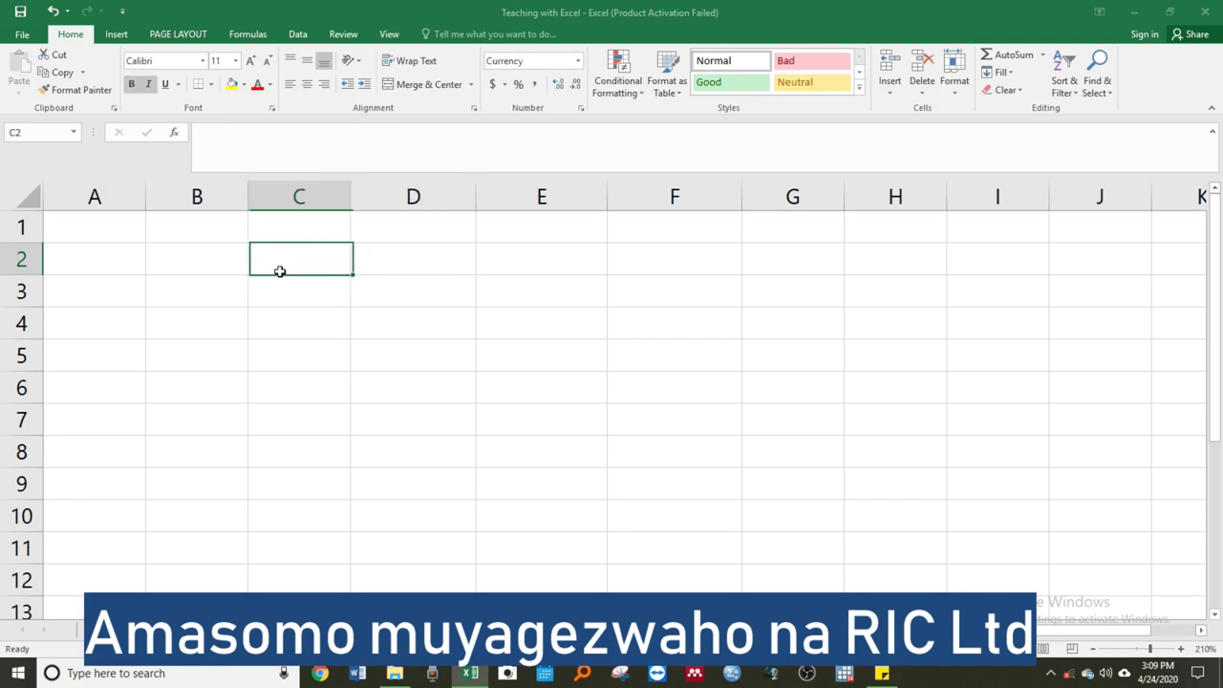
{"action": "left_click", "coordinate": [388, 258]}
{"action": "left_click", "coordinate": [290, 292]}
{"action": "left_click_drag", "start_coordinate": [273, 230], "coordinate": [298, 372]}
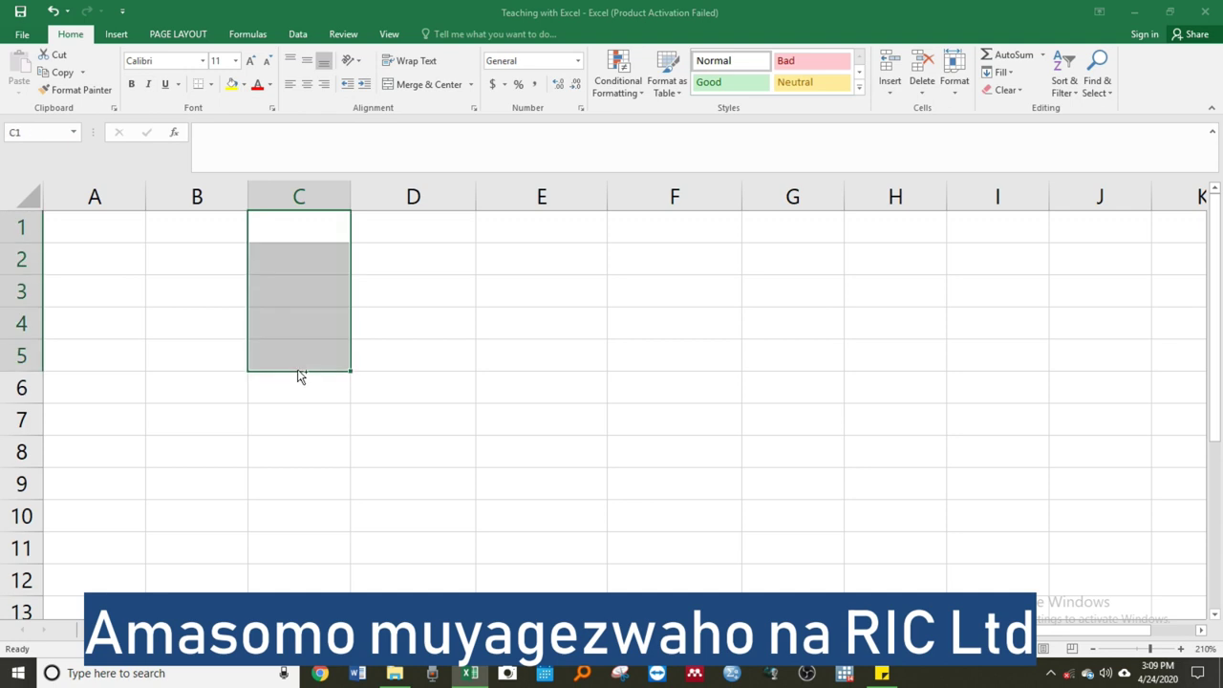
{"action": "key", "text": "ctrl+b"}
Step: Try selecting columns A through F, row 2 and the range C1:F5
{"action": "left_click", "coordinate": [587, 261]}
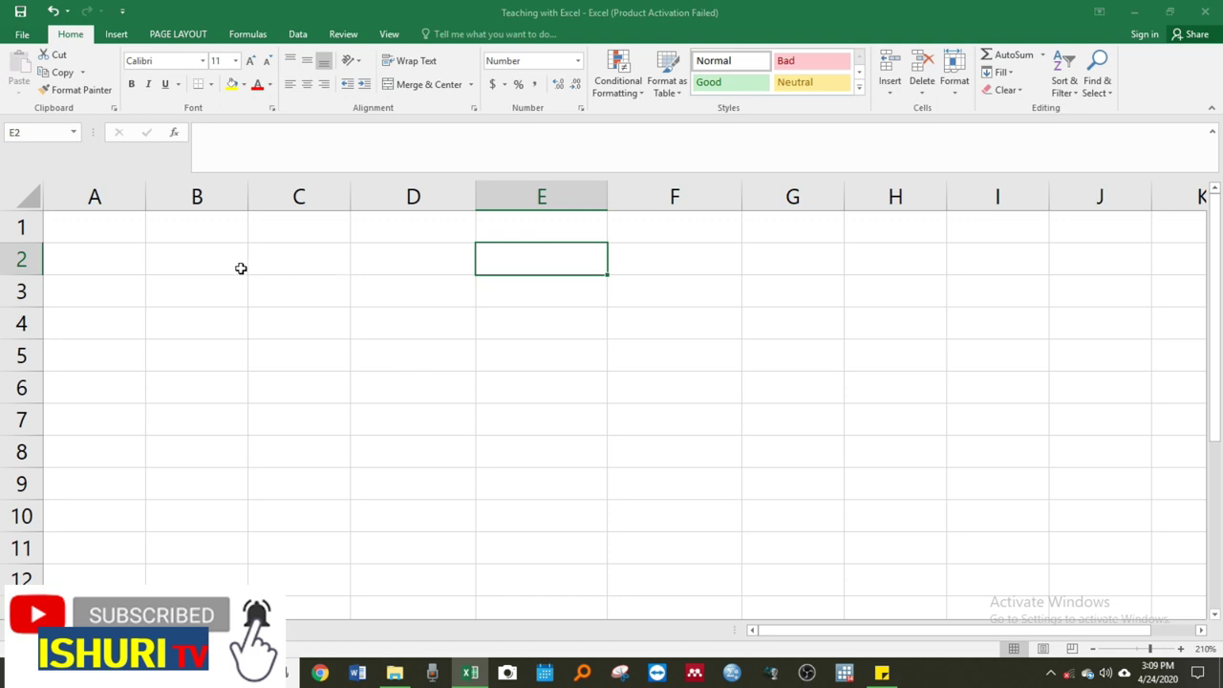
{"action": "left_click", "coordinate": [121, 191]}
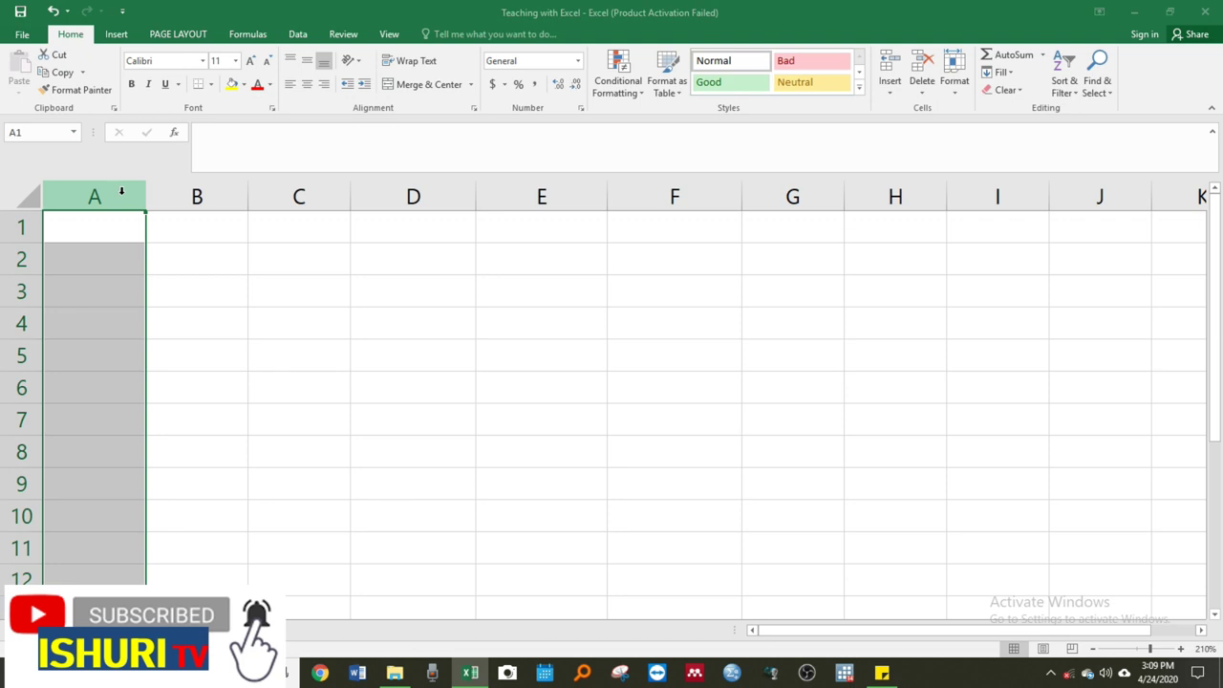
{"action": "left_click", "coordinate": [164, 194]}
{"action": "left_click", "coordinate": [299, 193]}
{"action": "left_click", "coordinate": [437, 191]}
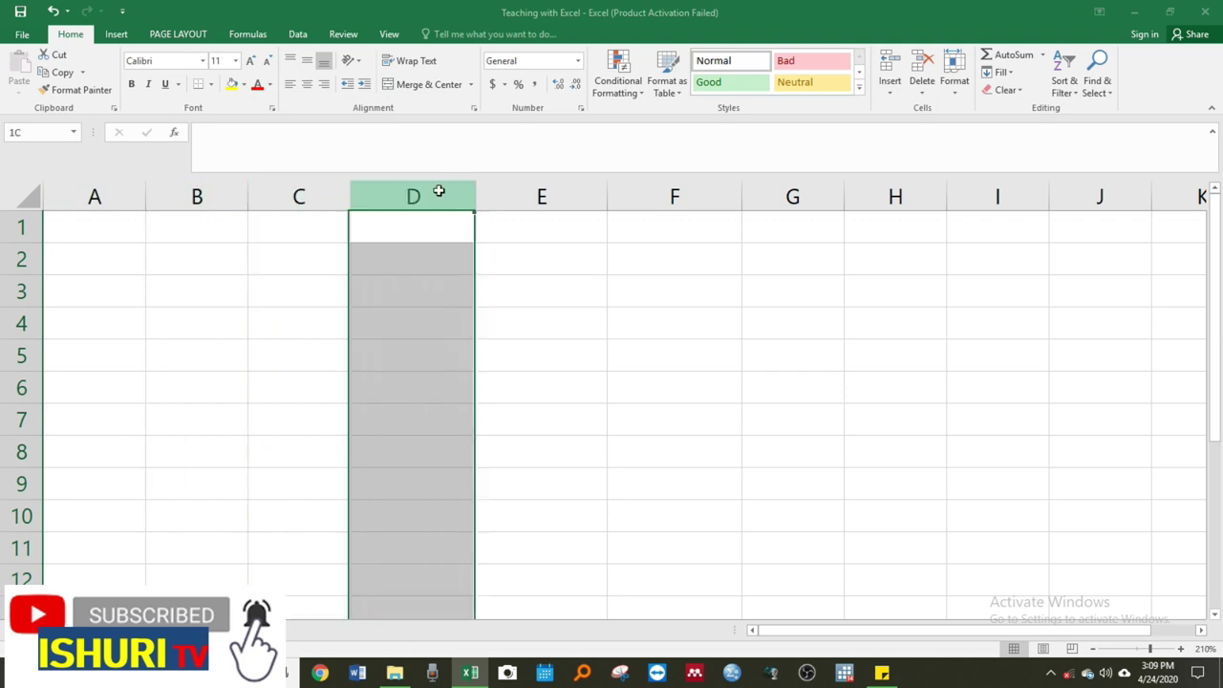
{"action": "left_click", "coordinate": [544, 191]}
{"action": "left_click", "coordinate": [643, 191]}
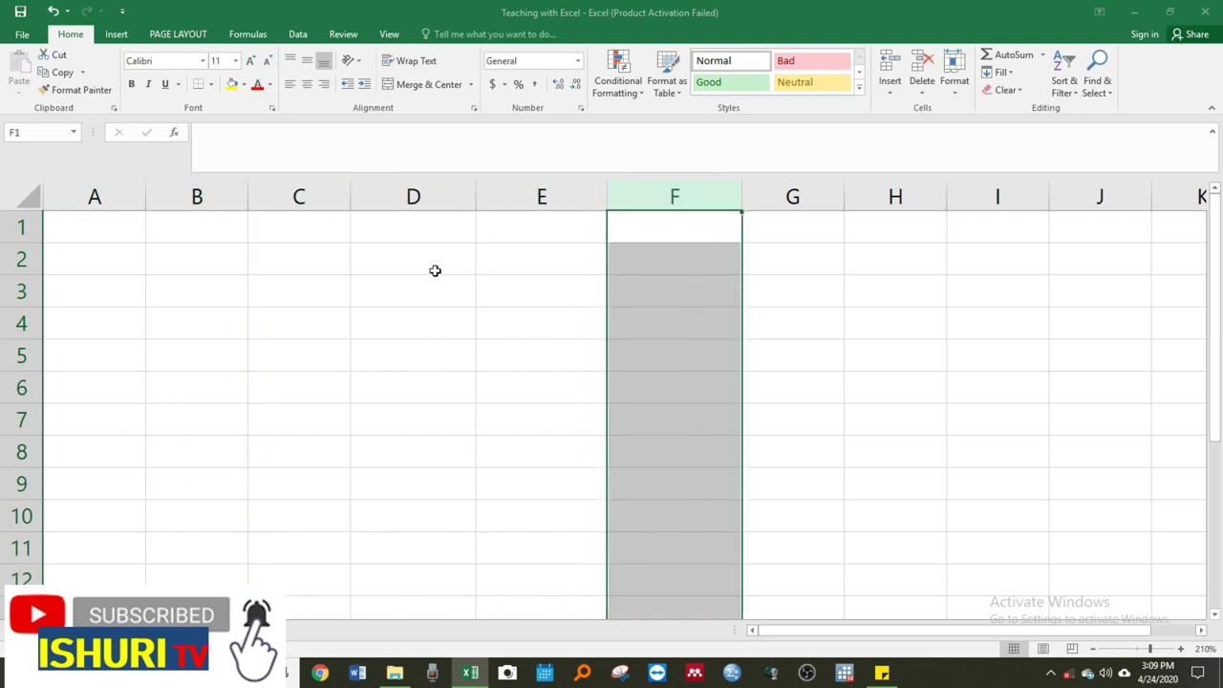
{"action": "left_click", "coordinate": [8, 259]}
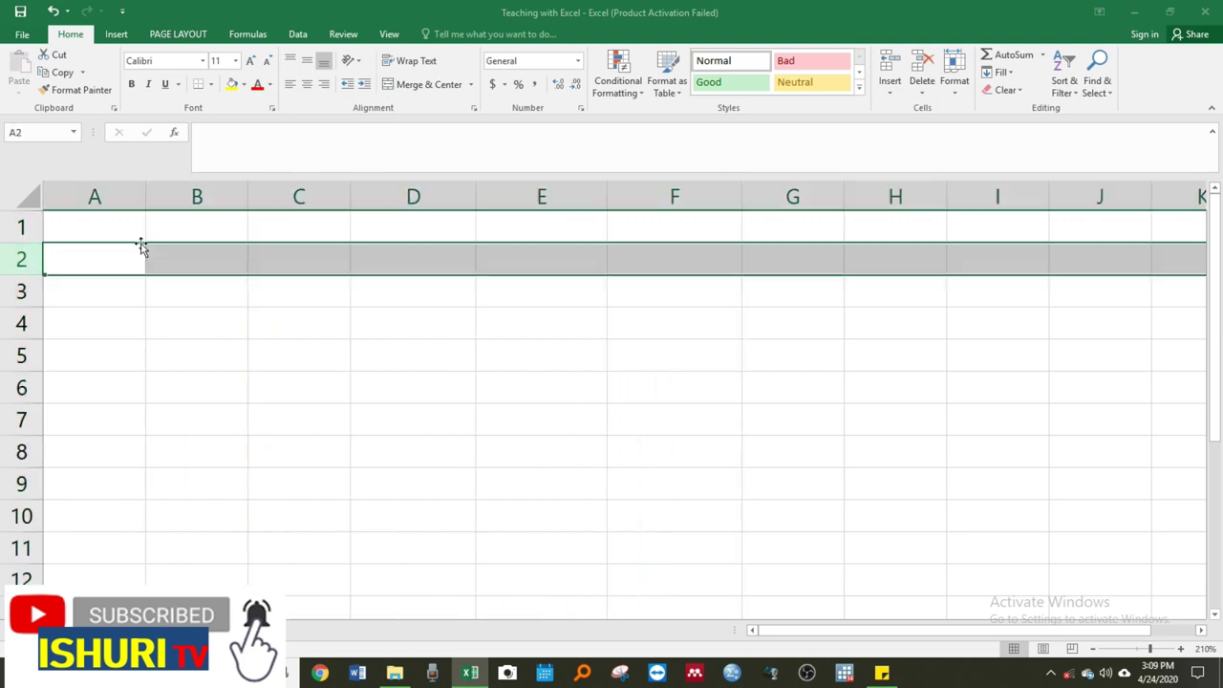
{"action": "left_click", "coordinate": [280, 257]}
{"action": "left_click", "coordinate": [480, 324]}
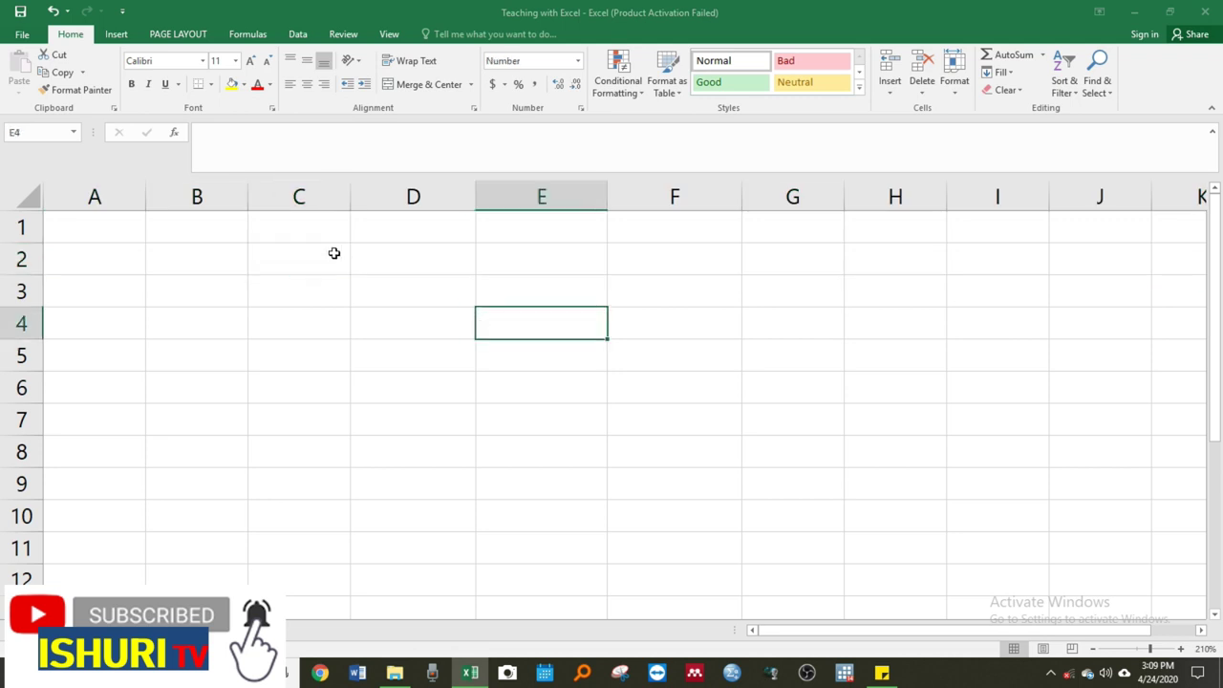
{"action": "left_click_drag", "start_coordinate": [276, 207], "coordinate": [669, 355]}
{"action": "left_click", "coordinate": [940, 312]}
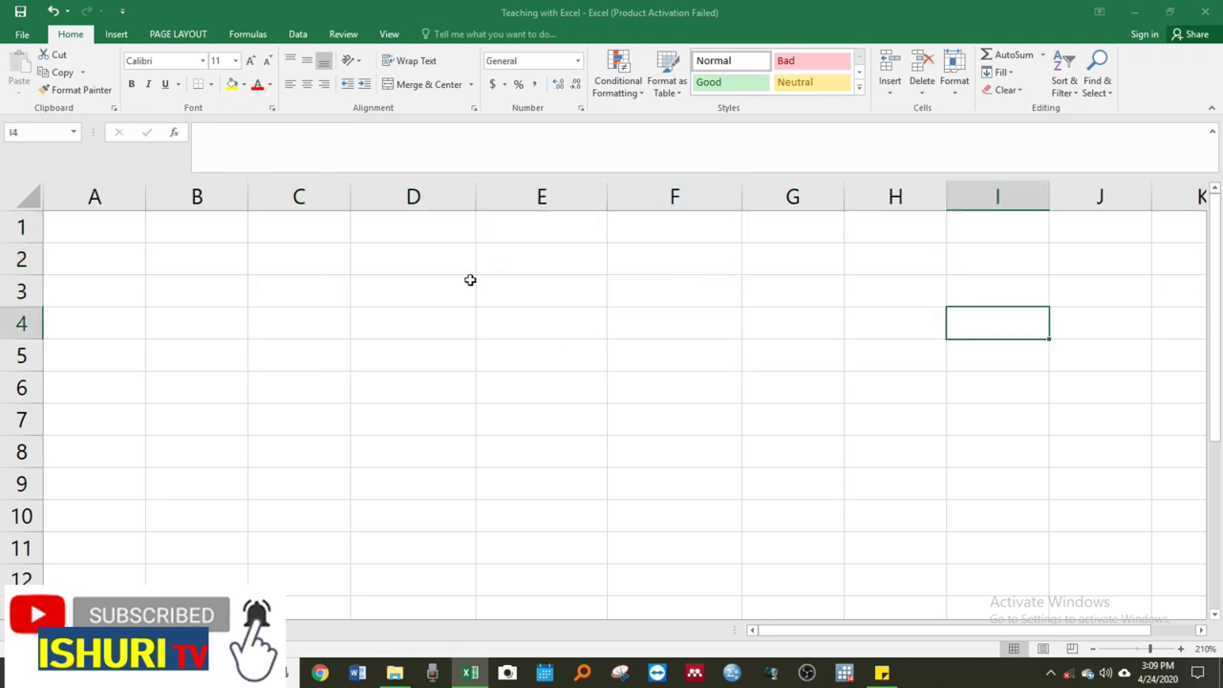
Step: Enter CELL in D2 and remove its bold and italic formatting
{"action": "left_click", "coordinate": [421, 264]}
{"action": "type", "text": "CELL"}
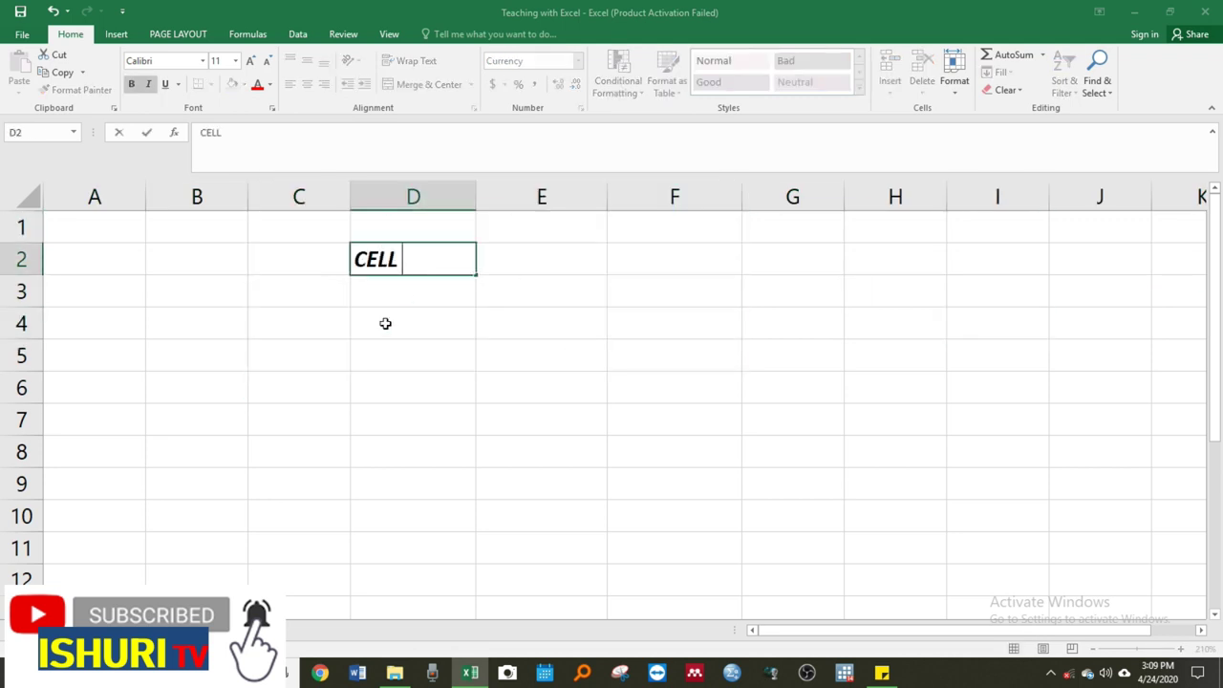
{"action": "key", "text": "Return"}
{"action": "left_click", "coordinate": [369, 255]}
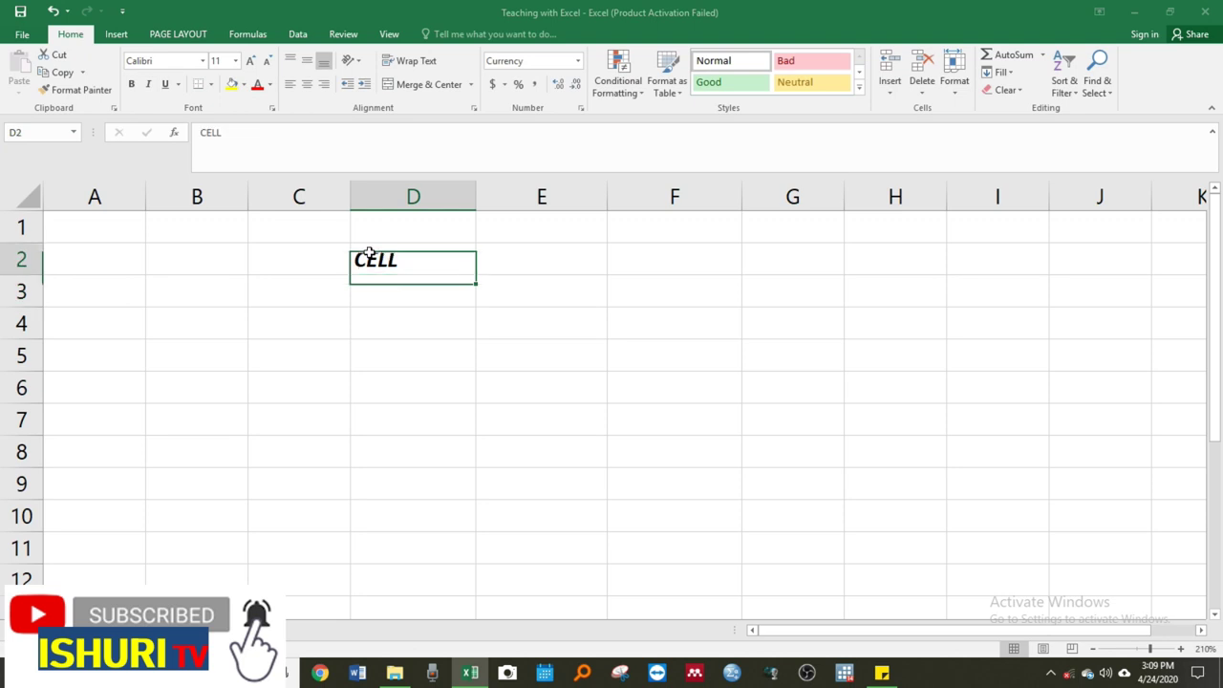
{"action": "key", "text": "ctrl+b"}
{"action": "key", "text": "ctrl+i"}
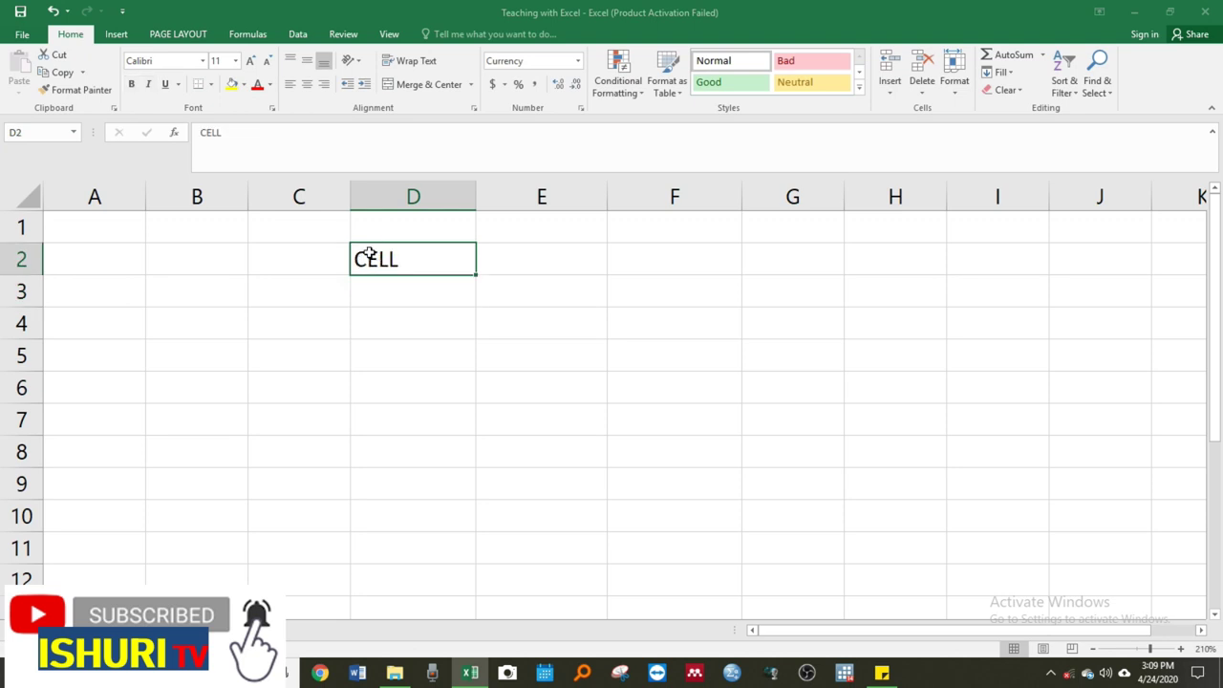
Step: Select D2:D5, then clear the word CELL from D2
{"action": "left_click", "coordinate": [608, 246]}
{"action": "left_click_drag", "start_coordinate": [404, 260], "coordinate": [407, 342]}
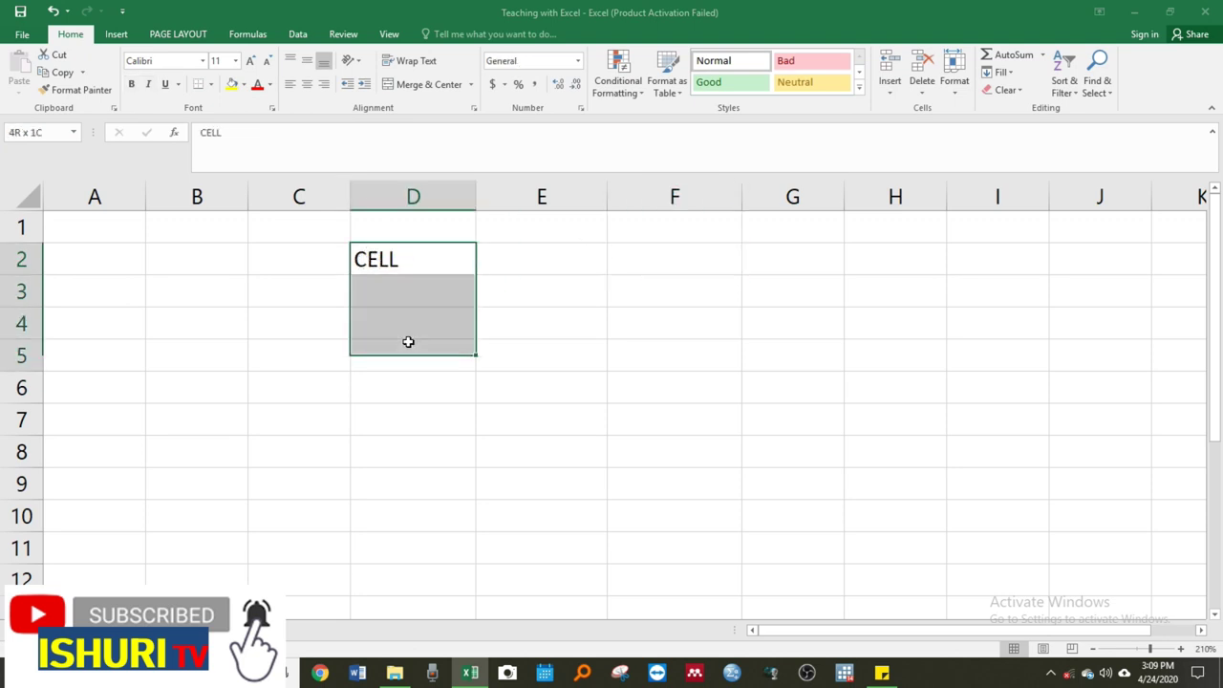
{"action": "left_click", "coordinate": [395, 258]}
{"action": "left_click", "coordinate": [577, 238]}
{"action": "left_click", "coordinate": [412, 277]}
{"action": "left_click", "coordinate": [380, 251]}
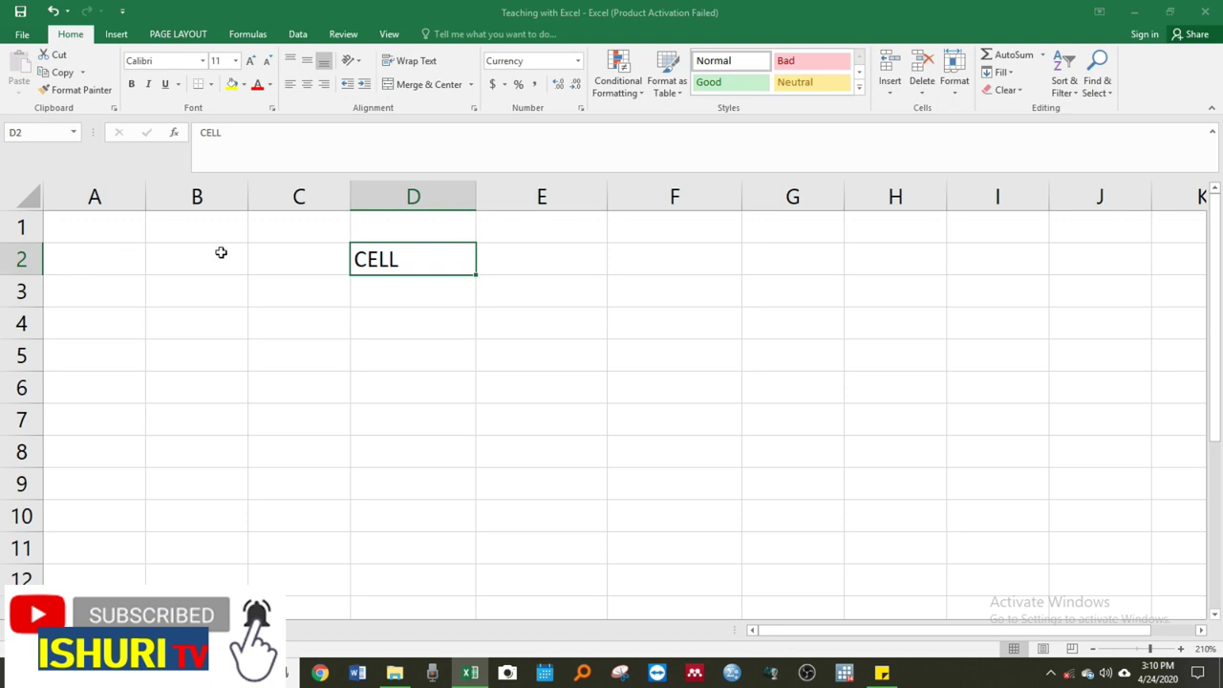
{"action": "left_click", "coordinate": [510, 258]}
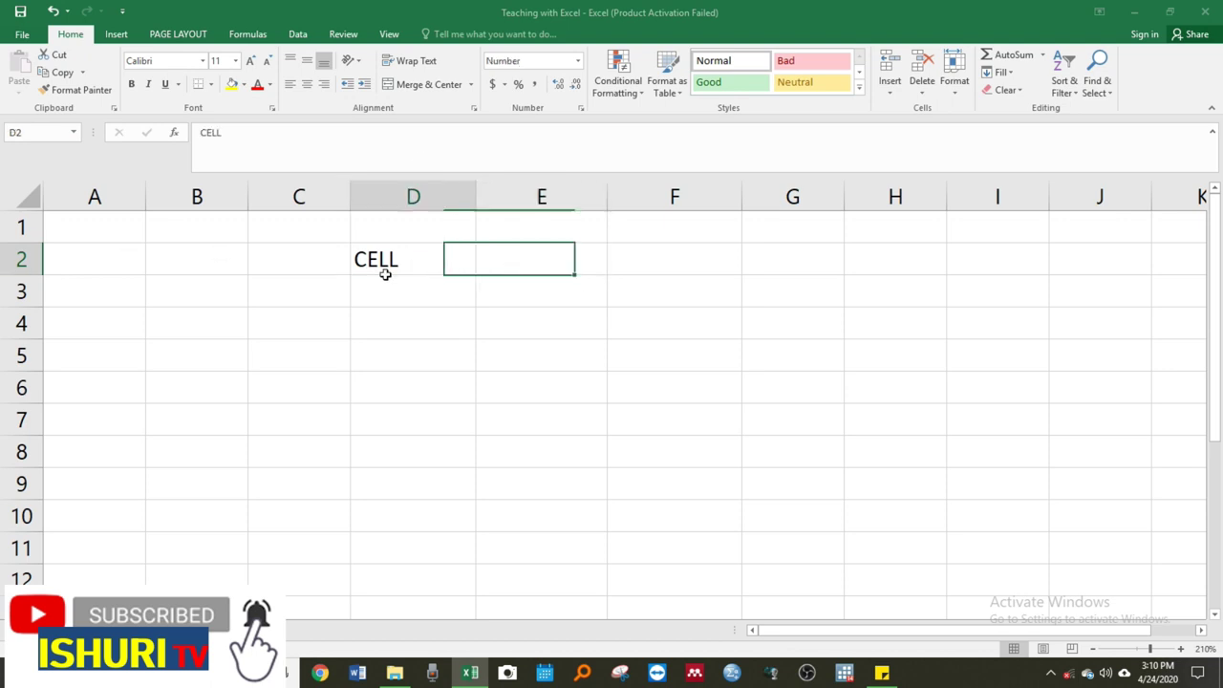
{"action": "left_click", "coordinate": [405, 267]}
{"action": "left_click", "coordinate": [504, 267]}
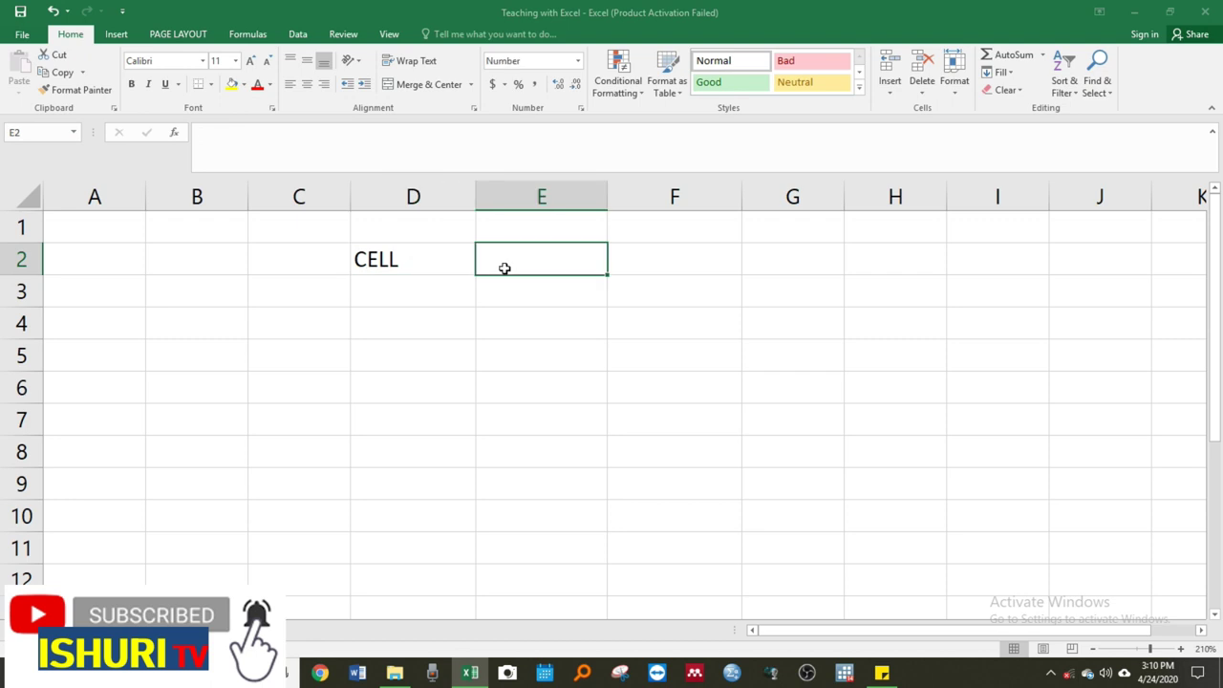
{"action": "left_click", "coordinate": [374, 259]}
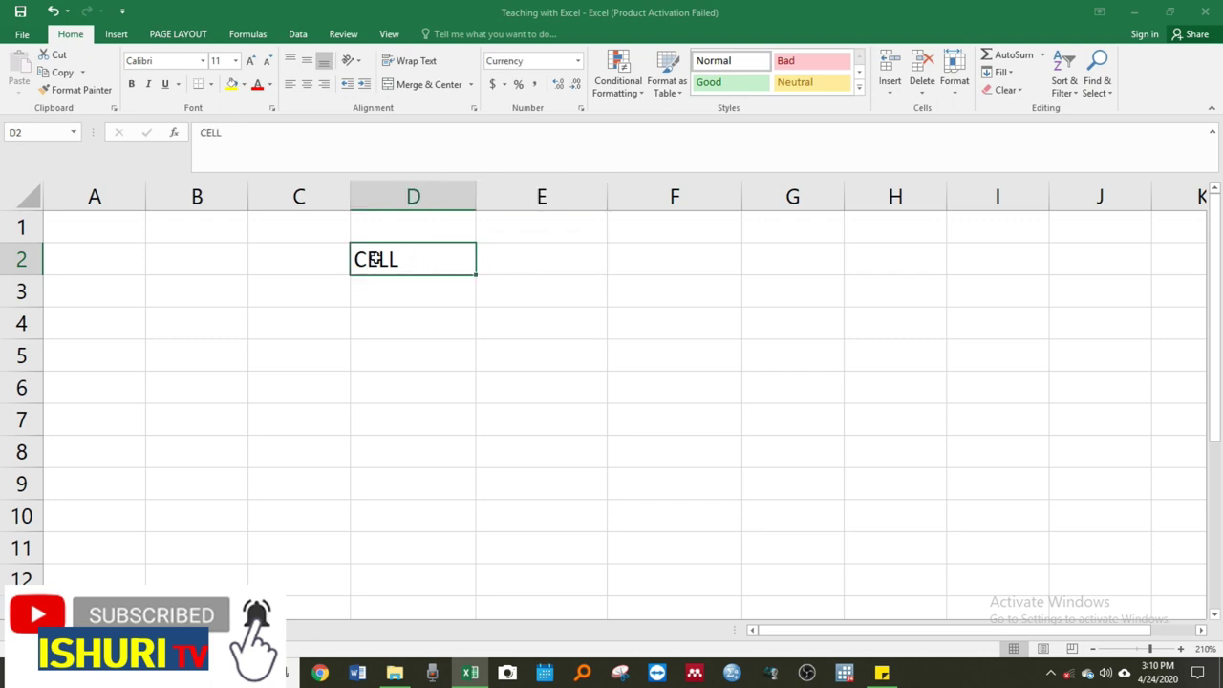
{"action": "left_click", "coordinate": [488, 258]}
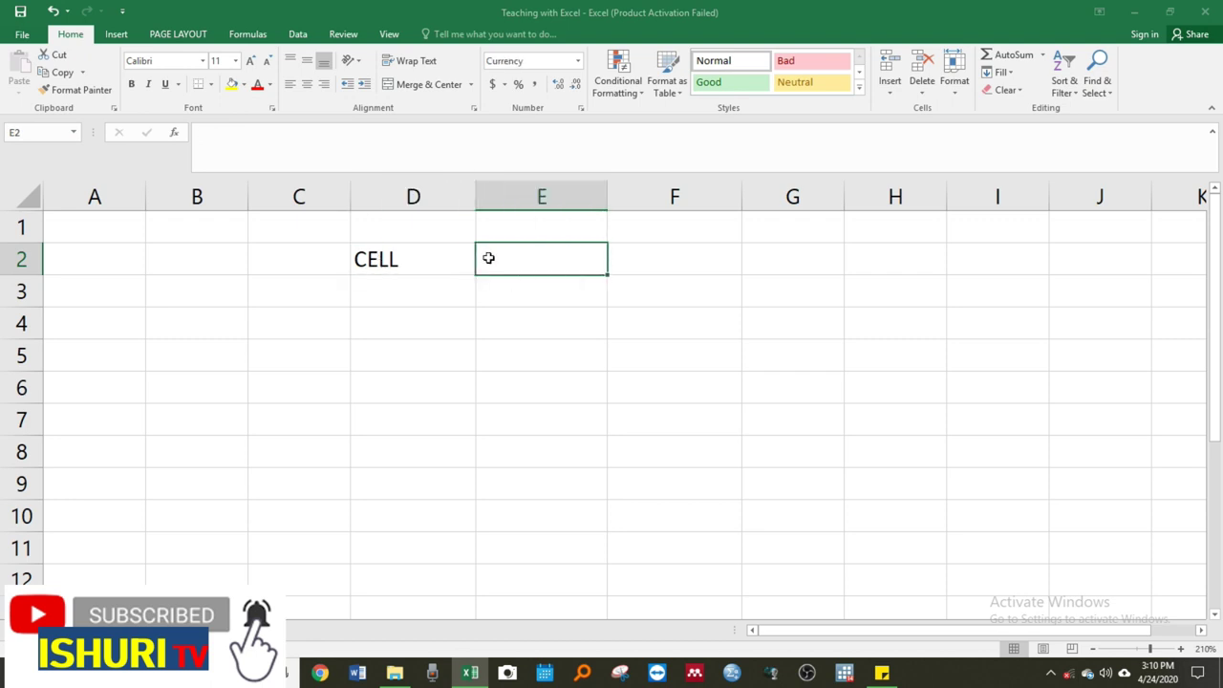
{"action": "left_click", "coordinate": [381, 263]}
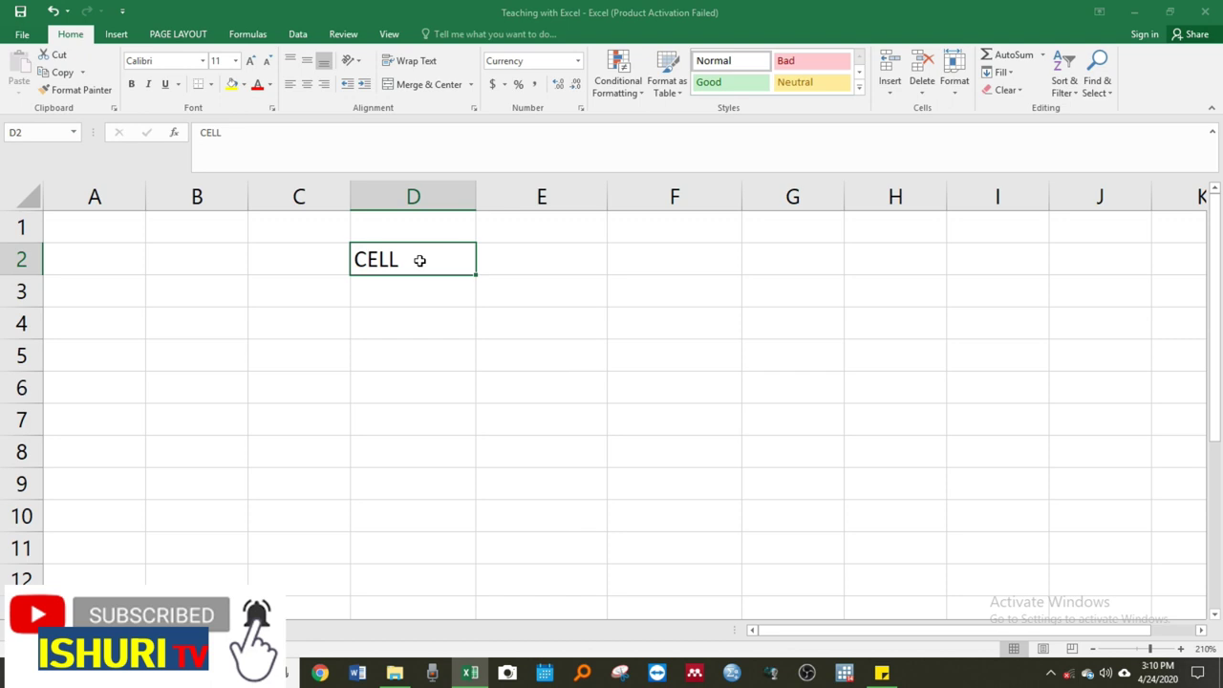
{"action": "key", "text": "Delete"}
{"action": "left_click", "coordinate": [504, 258]}
Step: Look over cells C1 to E1 and B2 to C2 before adding headers
{"action": "left_click", "coordinate": [329, 198]}
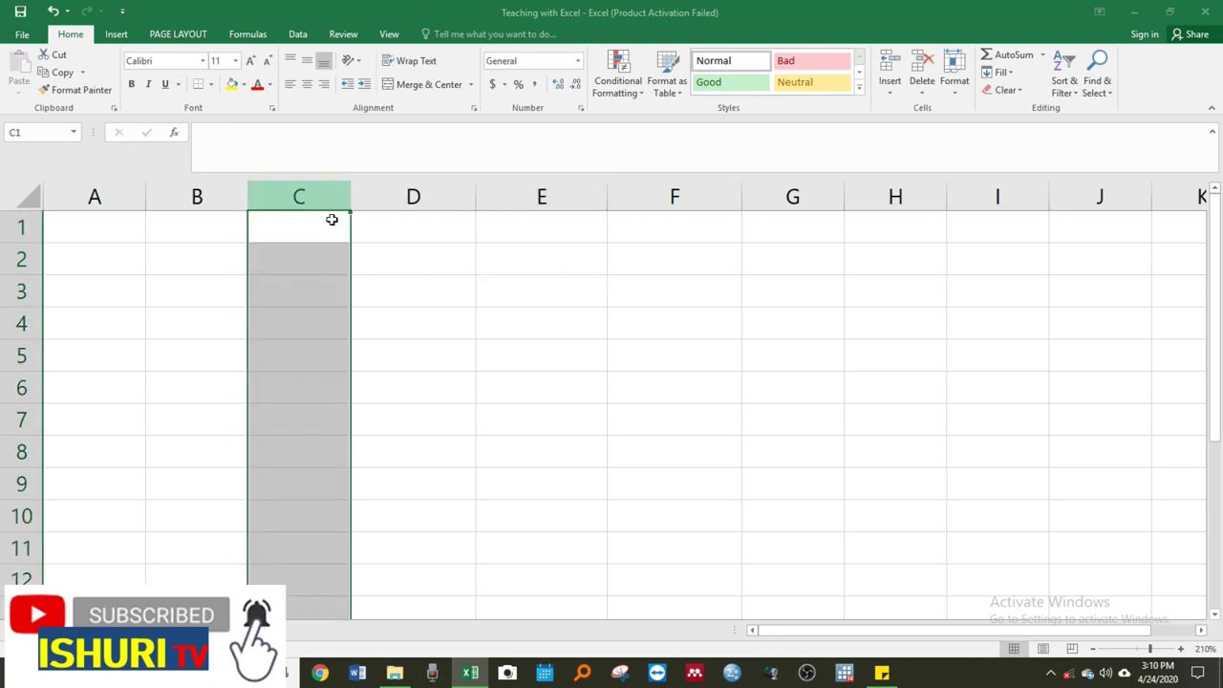
{"action": "left_click", "coordinate": [406, 237]}
{"action": "left_click", "coordinate": [509, 227]}
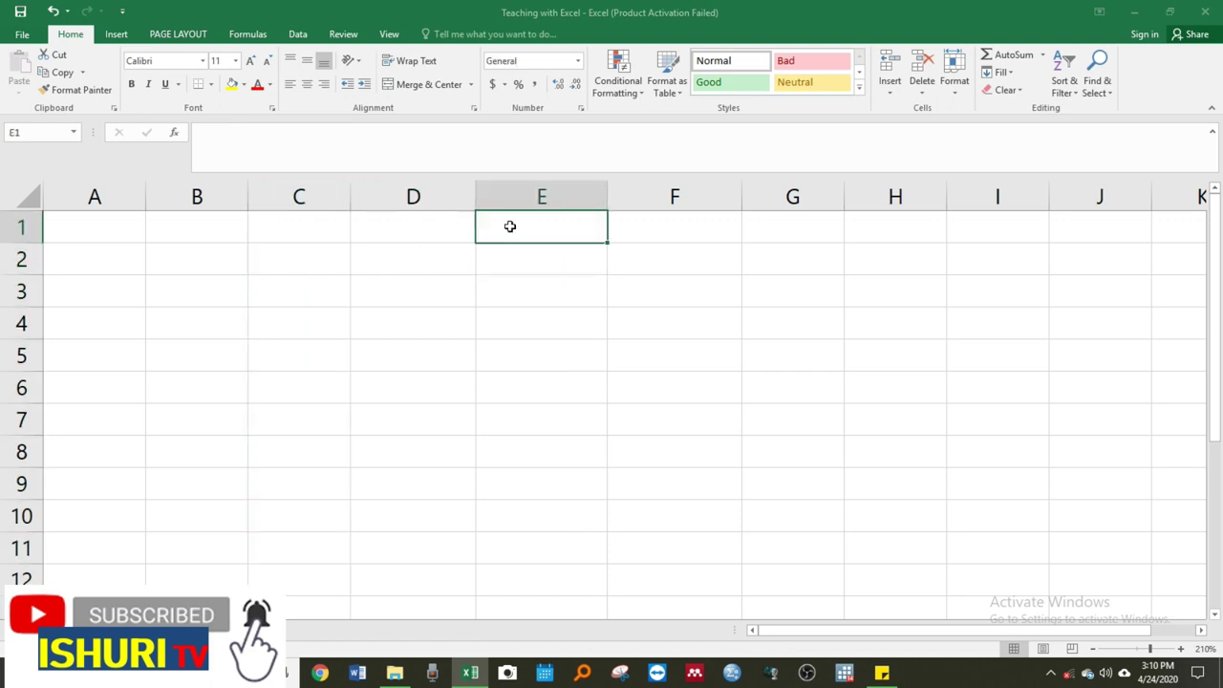
{"action": "left_click", "coordinate": [254, 236]}
{"action": "left_click", "coordinate": [254, 292]}
{"action": "left_click", "coordinate": [221, 256]}
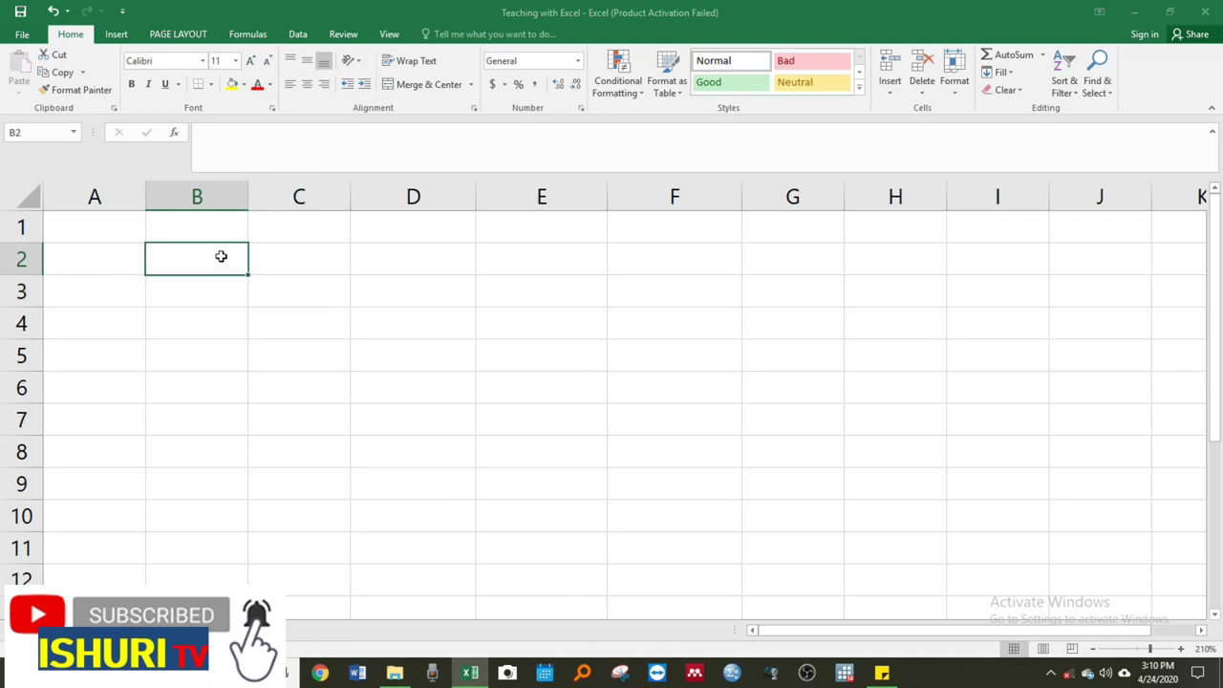
{"action": "left_click", "coordinate": [325, 255]}
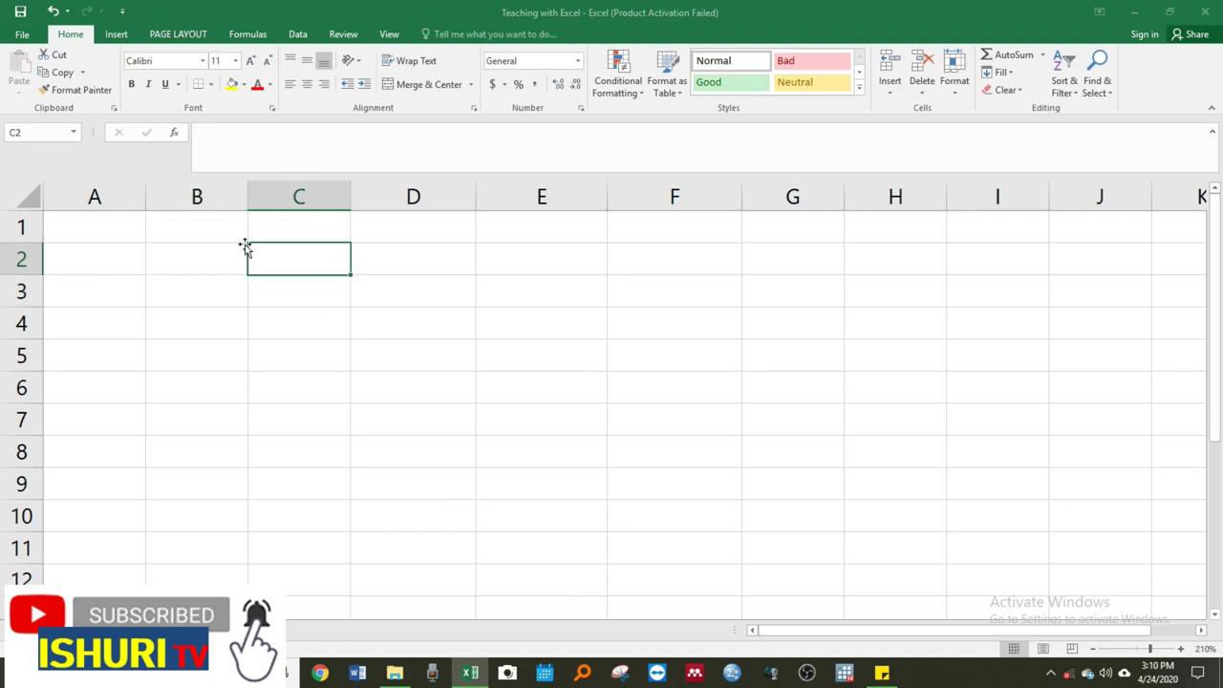
Step: Enter the headers Phone in B1, Date in C1 and Amount in D1
{"action": "left_click", "coordinate": [205, 231]}
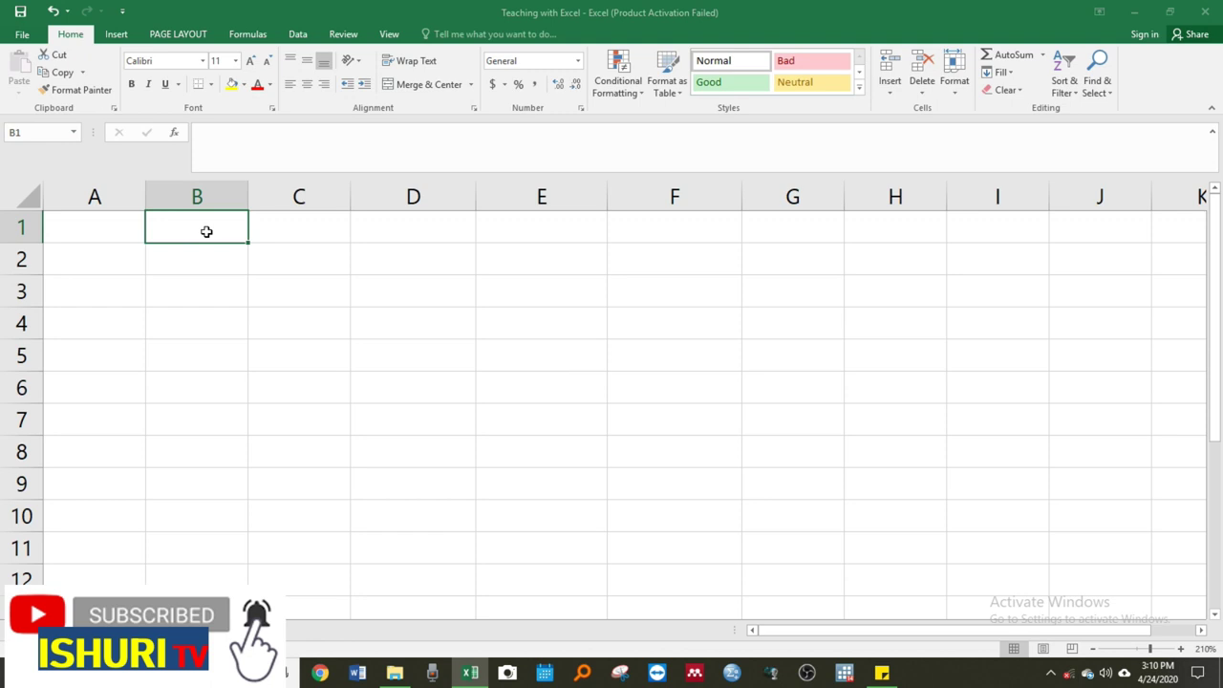
{"action": "type", "text": "Phonme"}
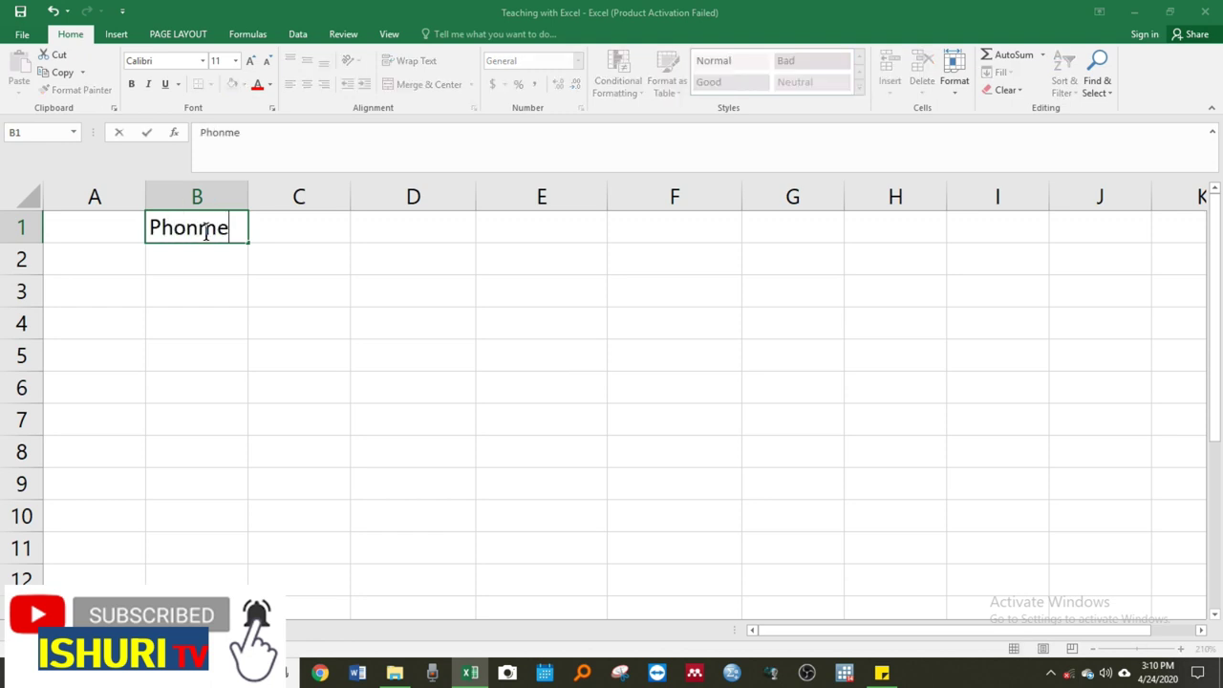
{"action": "key", "text": "BackSpace"}
{"action": "key", "text": "Return"}
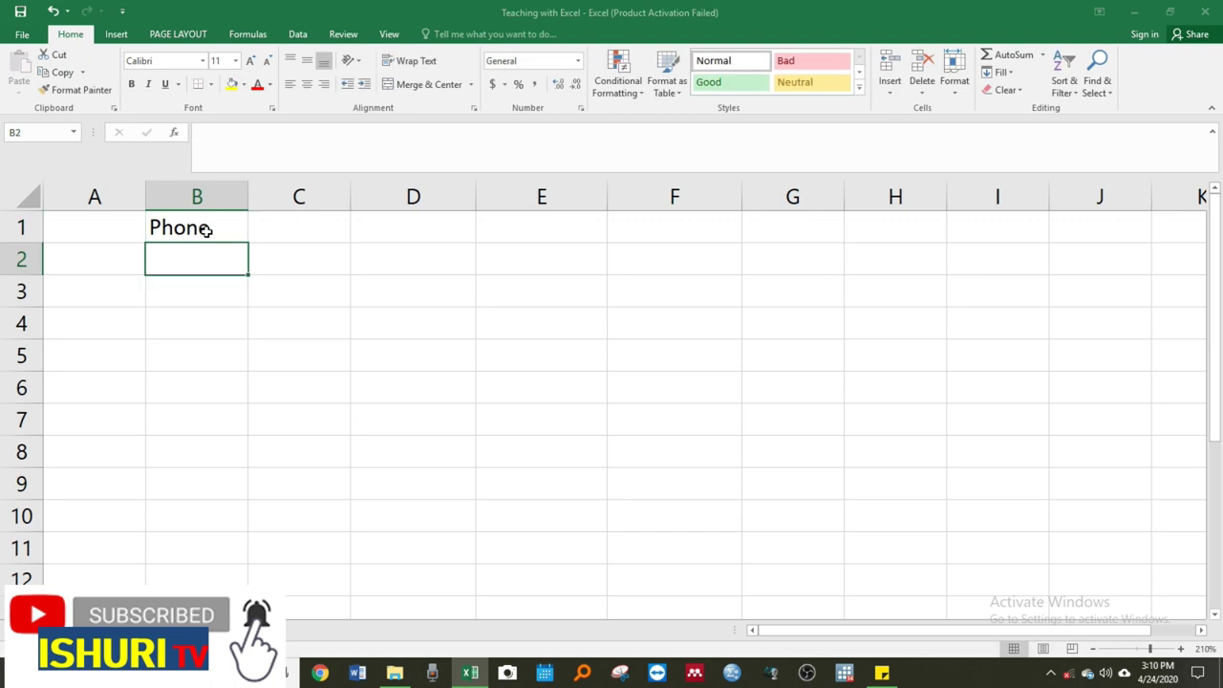
{"action": "left_click", "coordinate": [267, 224]}
{"action": "type", "text": "Date"}
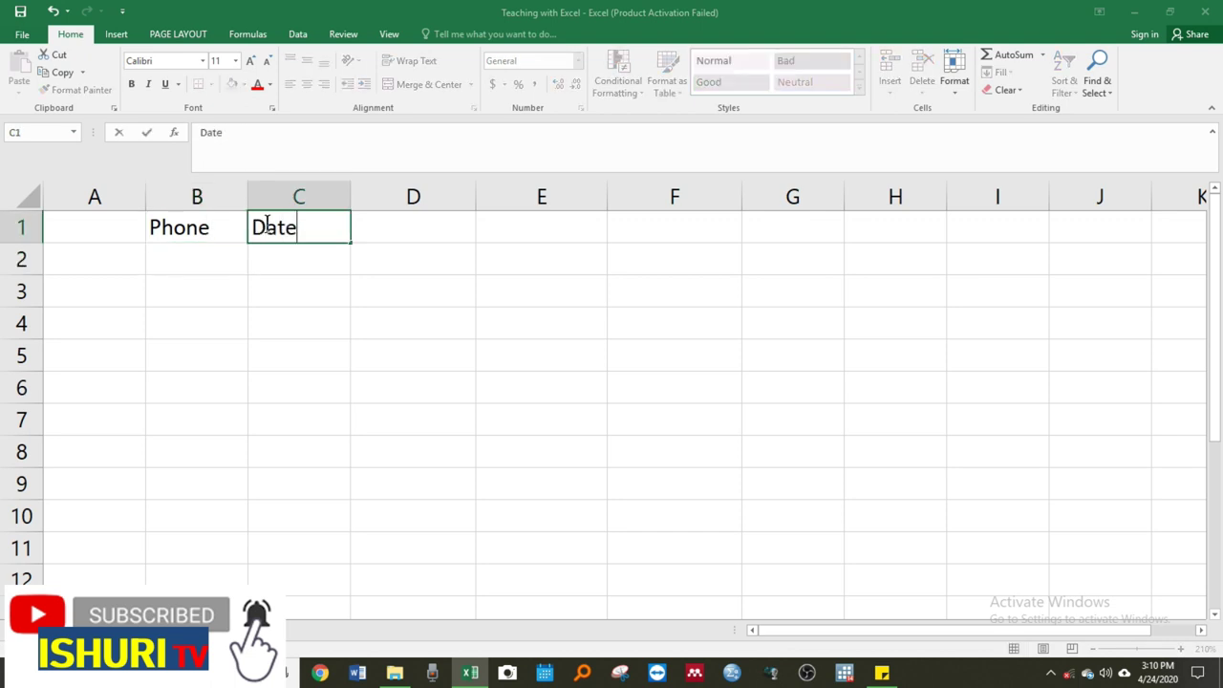
{"action": "key", "text": "Return"}
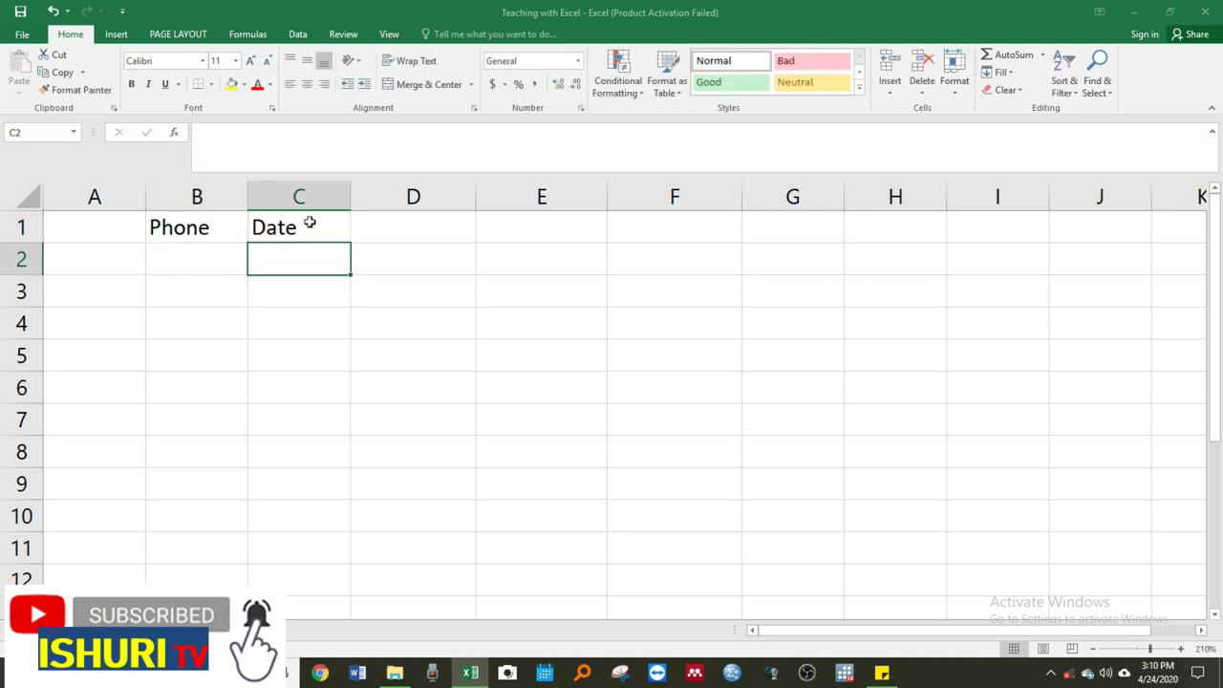
{"action": "left_click", "coordinate": [403, 220]}
{"action": "type", "text": "Amo"}
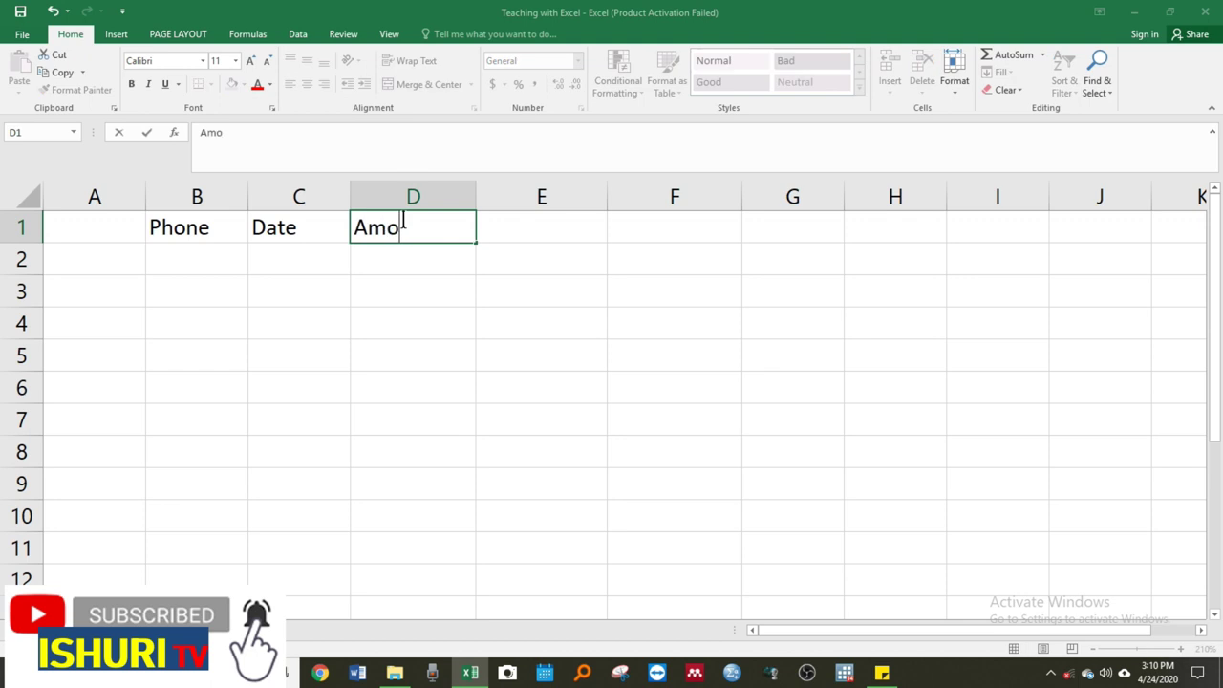
{"action": "type", "text": "unt"}
{"action": "key", "text": "Return"}
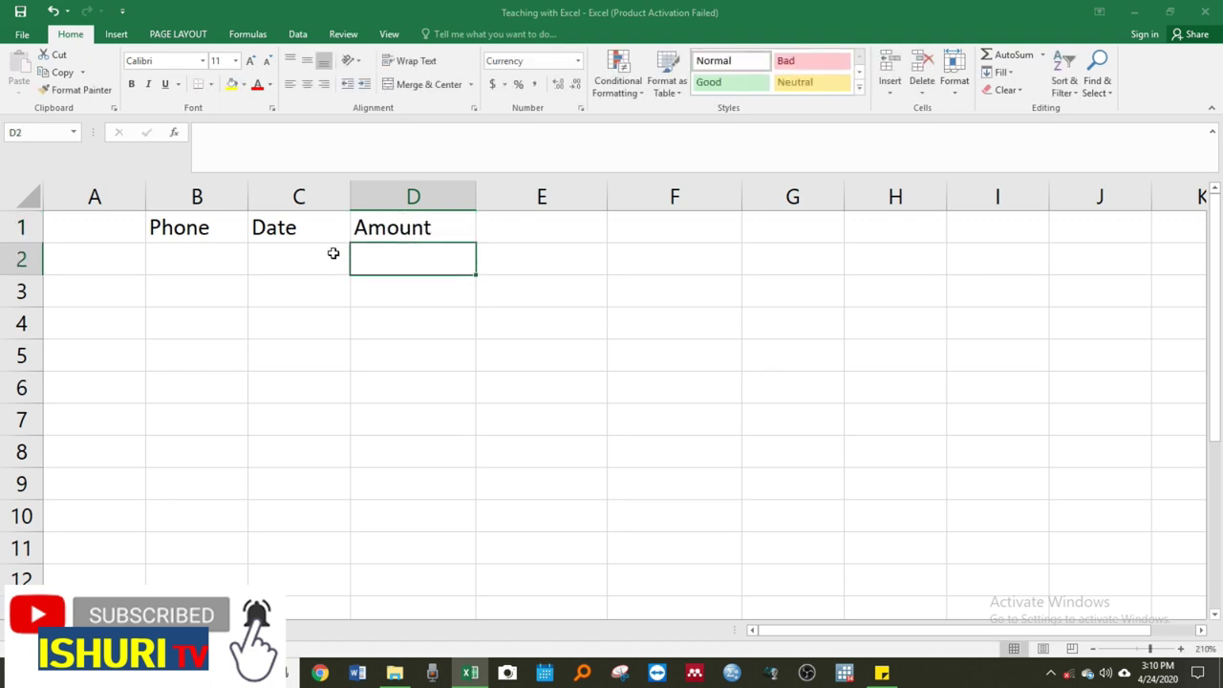
Step: Check the three headings and select the cells below Phone in column B
{"action": "left_click", "coordinate": [206, 277]}
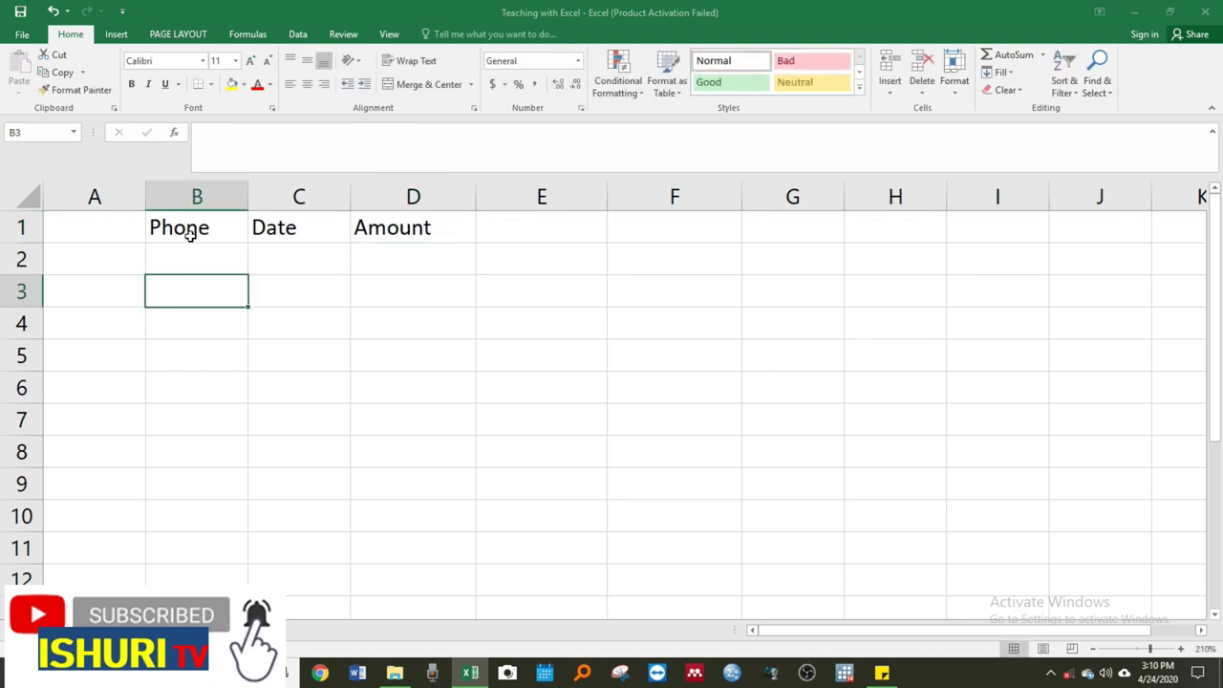
{"action": "left_click", "coordinate": [190, 235]}
{"action": "left_click", "coordinate": [302, 236]}
{"action": "left_click", "coordinate": [373, 224]}
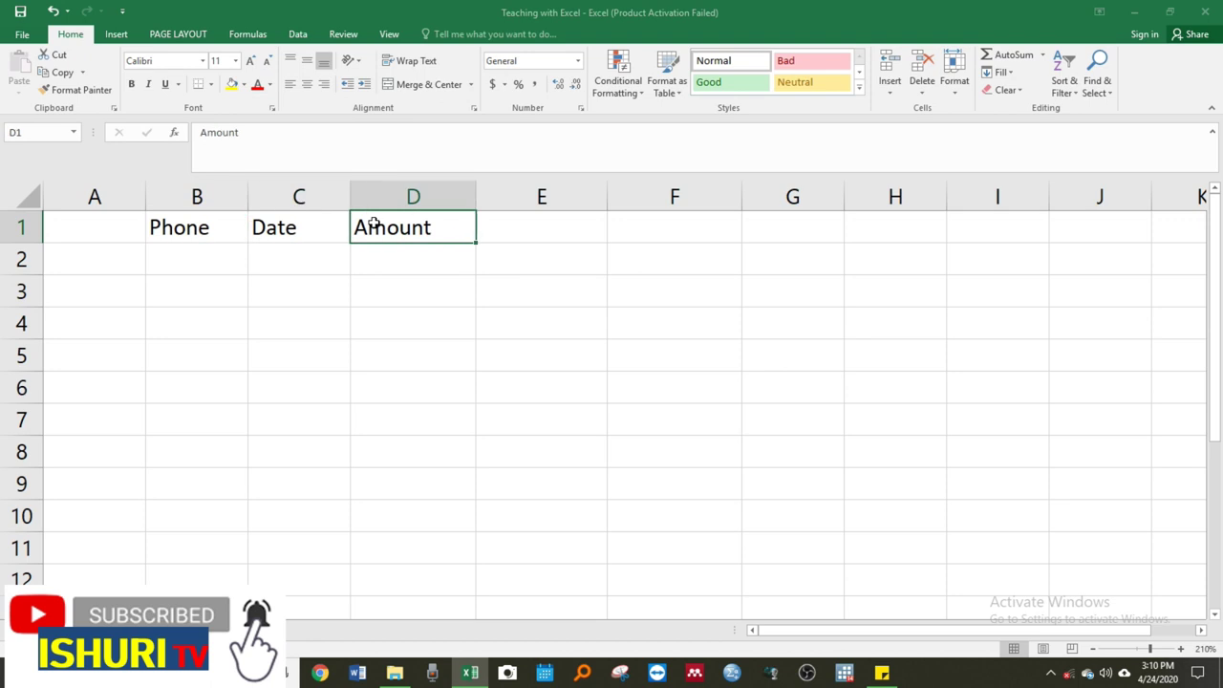
{"action": "left_click", "coordinate": [182, 259]}
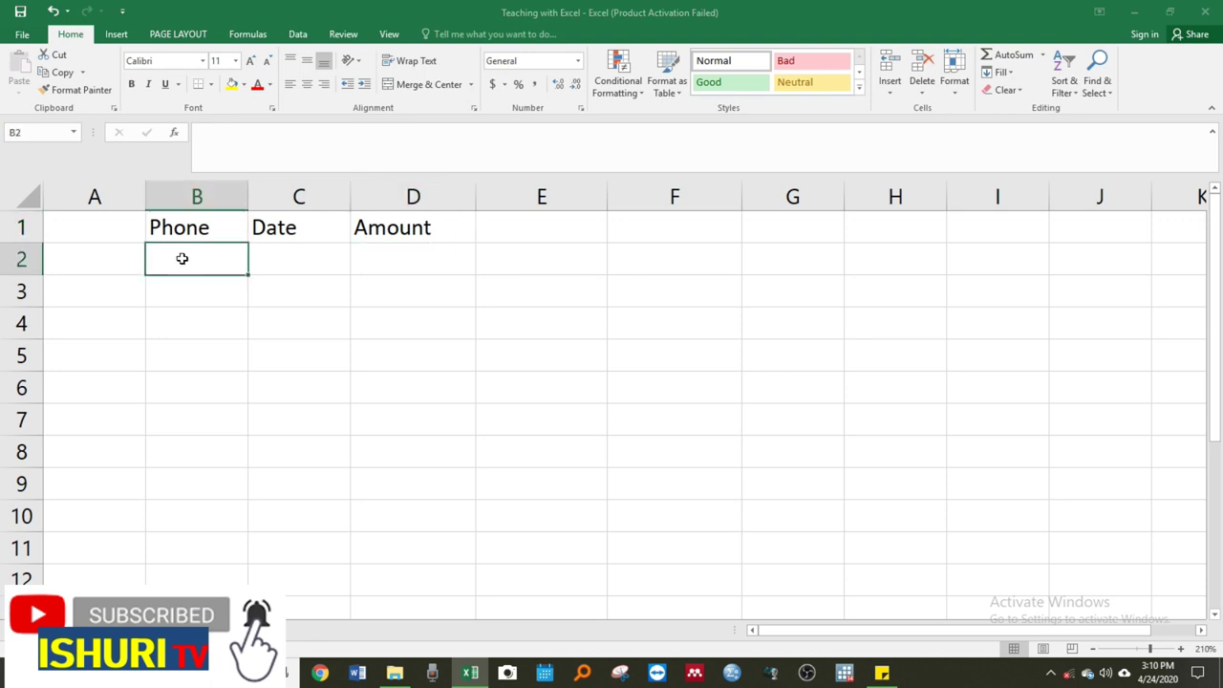
{"action": "left_click_drag", "start_coordinate": [182, 259], "coordinate": [180, 382]}
{"action": "double_click", "coordinate": [180, 382]}
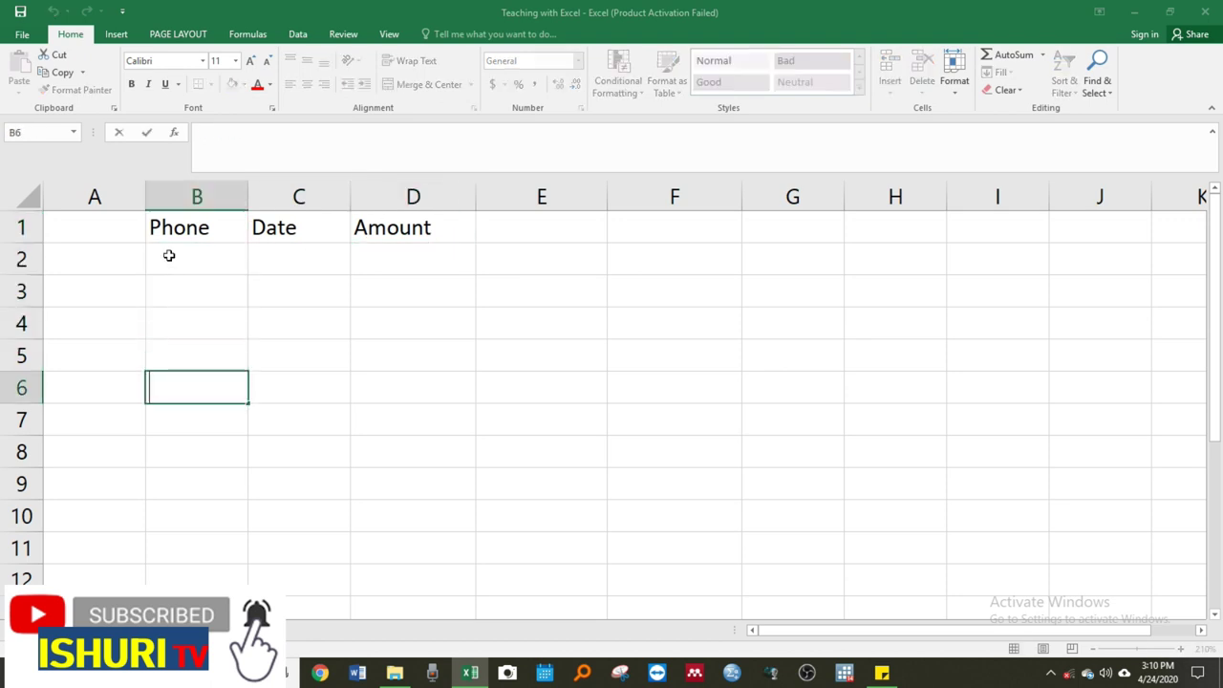
Step: Enter a phone number in B2 under Phone
{"action": "left_click", "coordinate": [169, 256]}
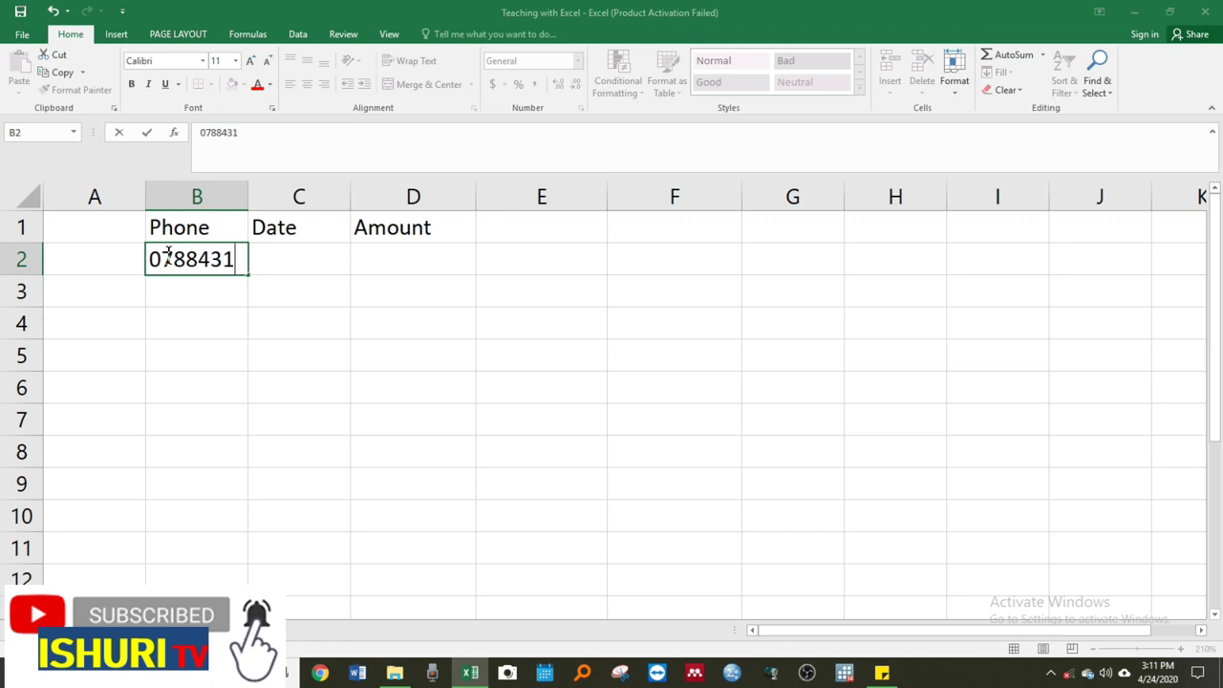
{"action": "key", "text": "Return"}
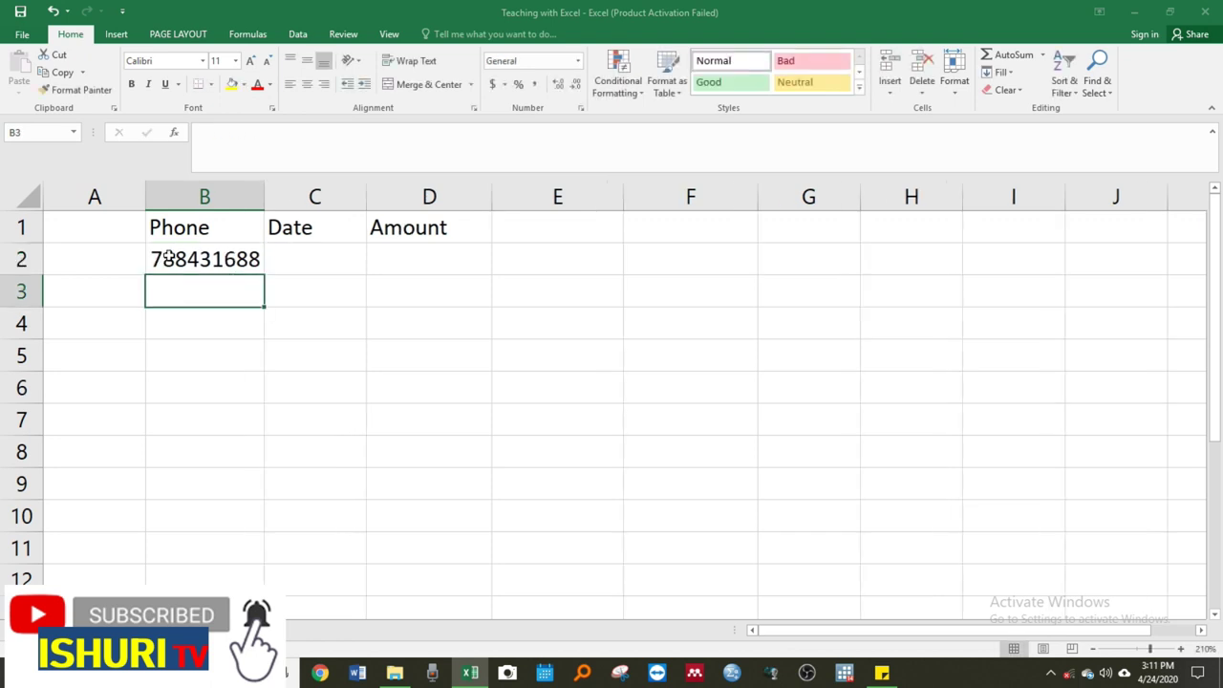
Step: Re-edit B2 and prefix the number with an apostrophe to keep the leading zero
{"action": "left_click", "coordinate": [215, 259]}
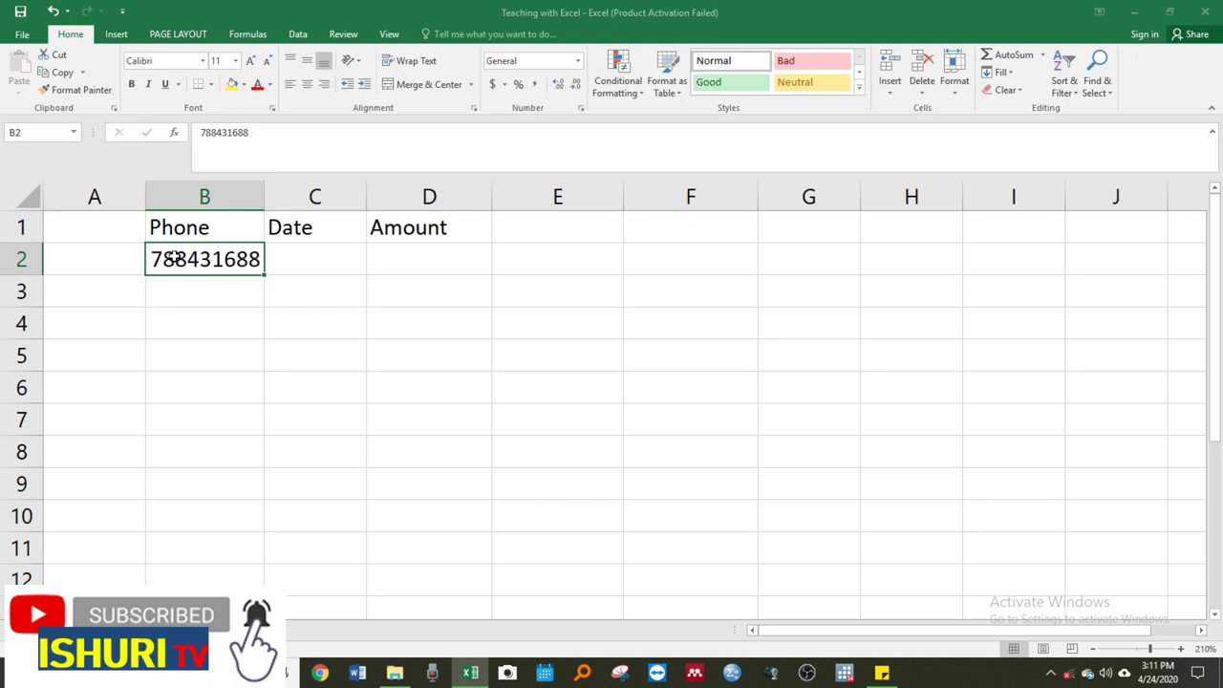
{"action": "left_click", "coordinate": [239, 317]}
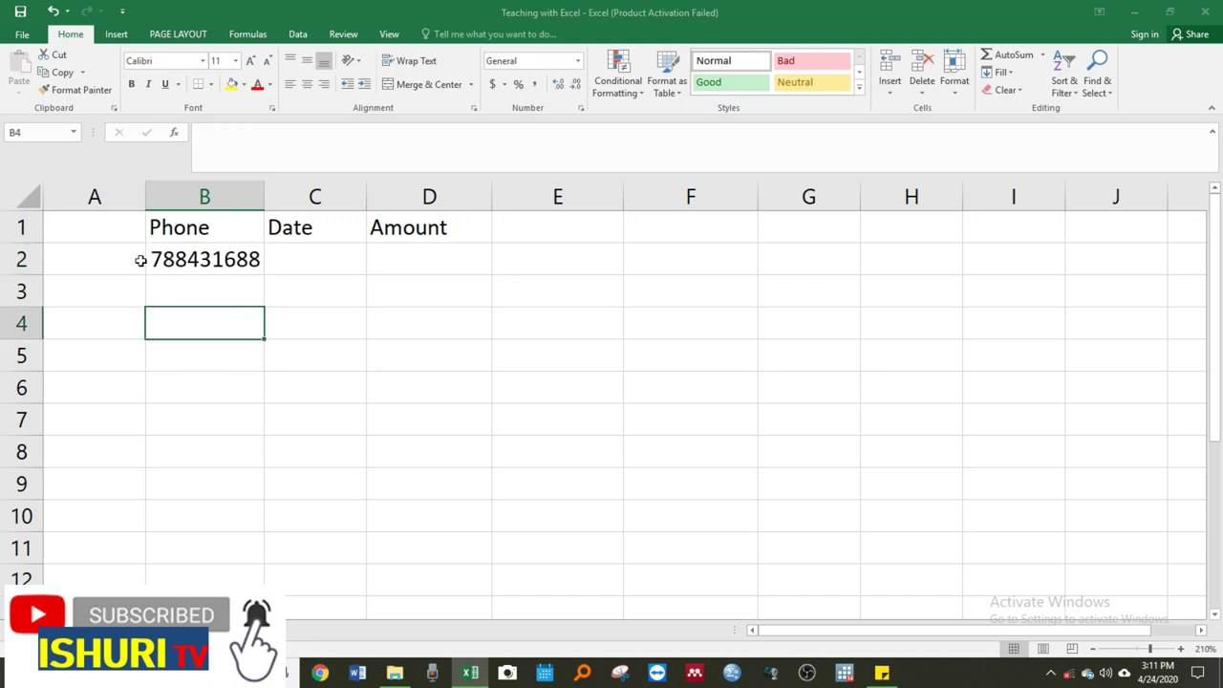
{"action": "double_click", "coordinate": [175, 258]}
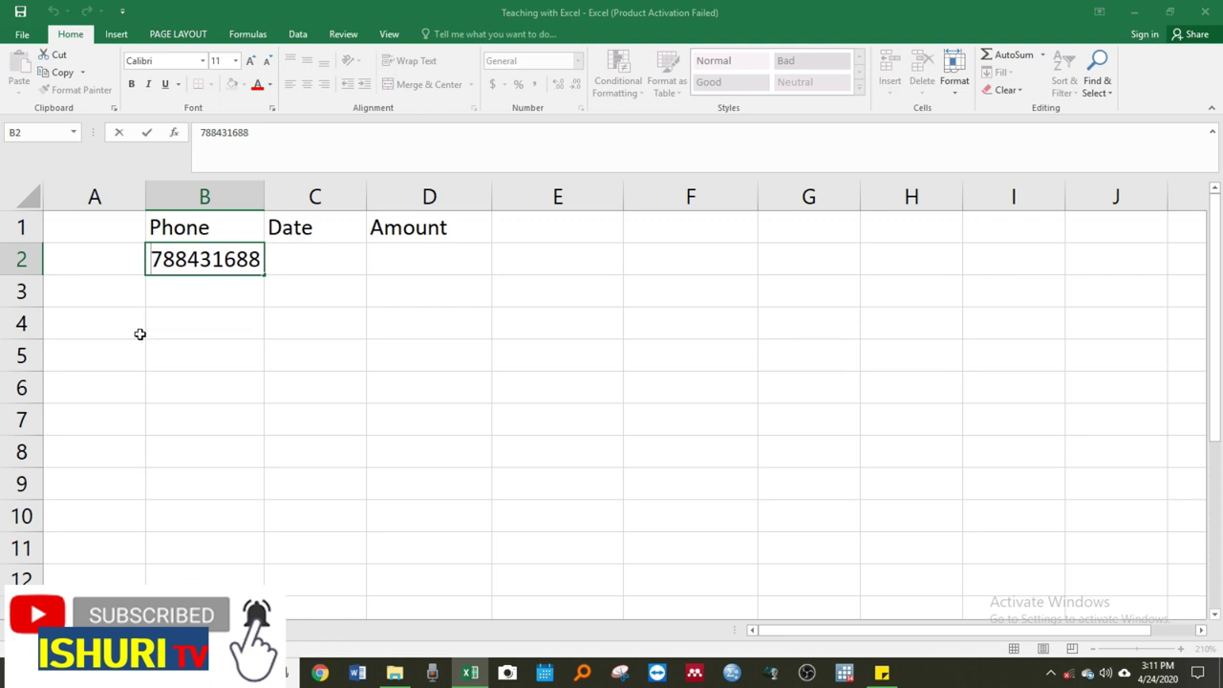
{"action": "type", "text": "'"}
Step: Finish B2 as text with its leading 0 and widen column B
{"action": "type", "text": "0"}
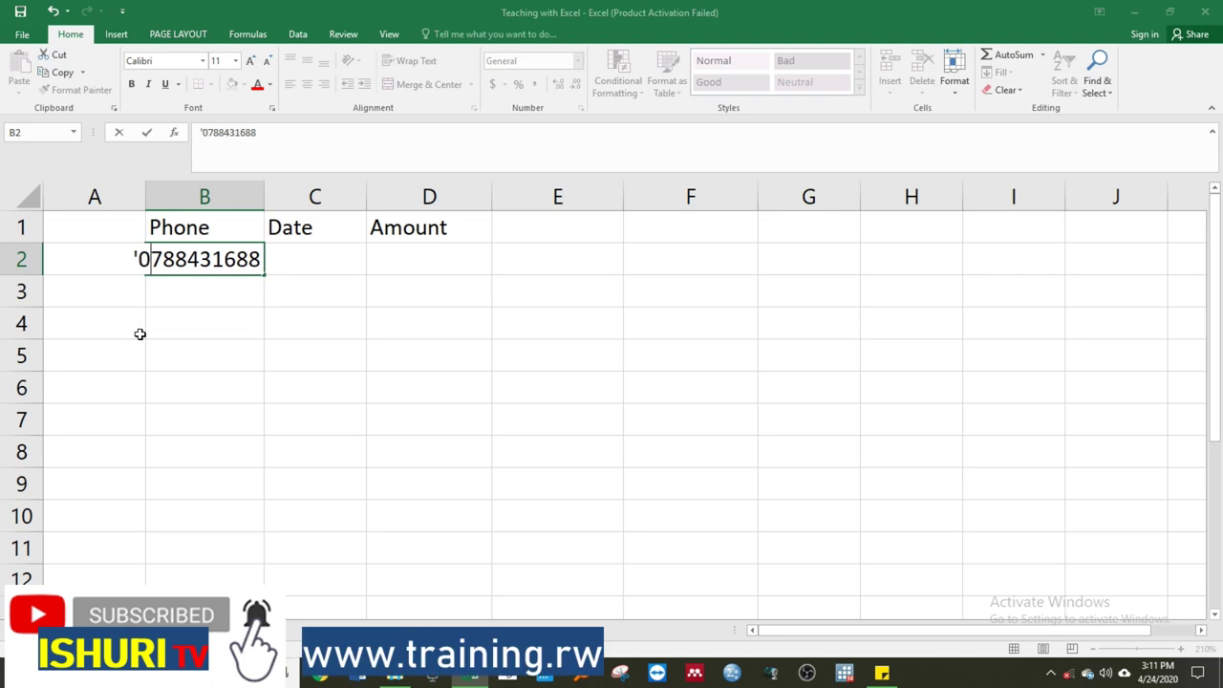
{"action": "key", "text": "Return"}
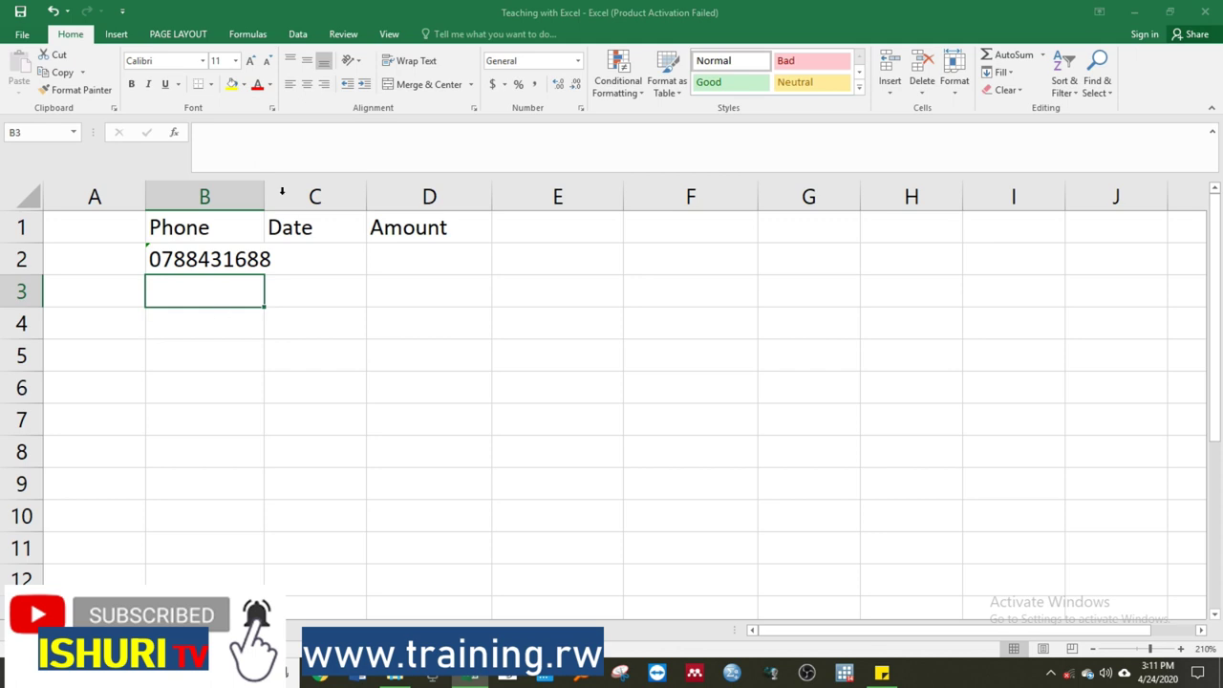
{"action": "left_click_drag", "start_coordinate": [265, 196], "coordinate": [296, 196]}
Step: Clear the phone entries from B2:B8
{"action": "left_click_drag", "start_coordinate": [251, 256], "coordinate": [220, 446]}
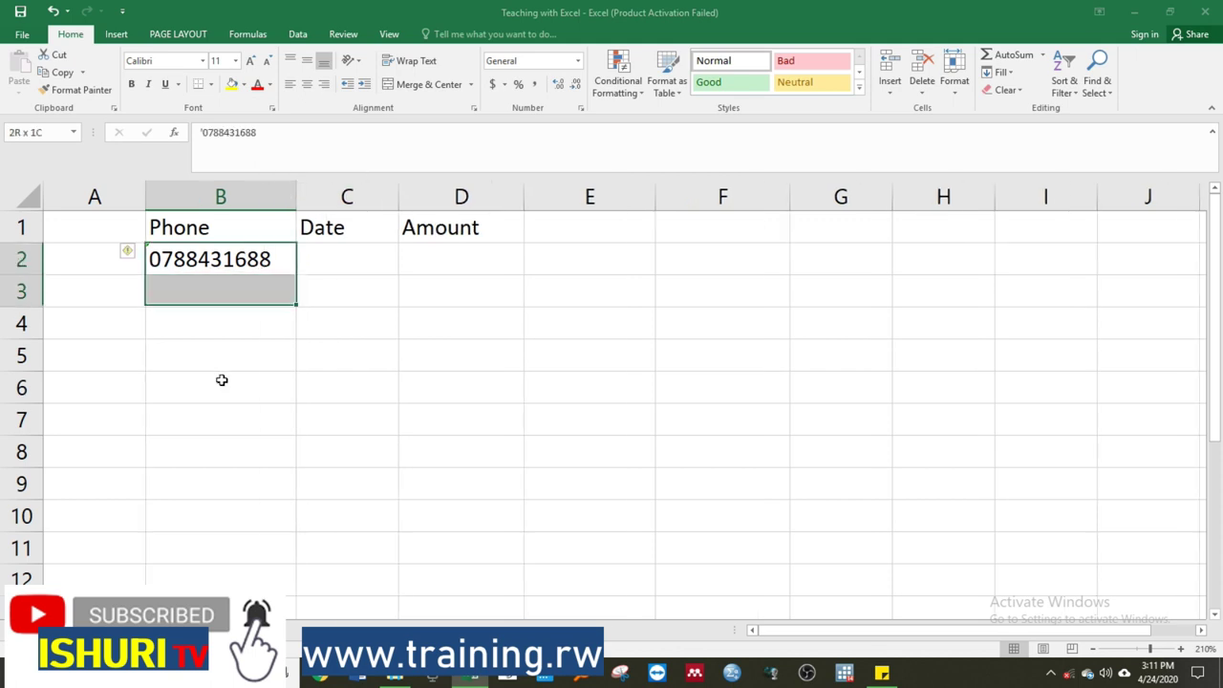
{"action": "key", "text": "Delete"}
{"action": "left_click", "coordinate": [457, 259]}
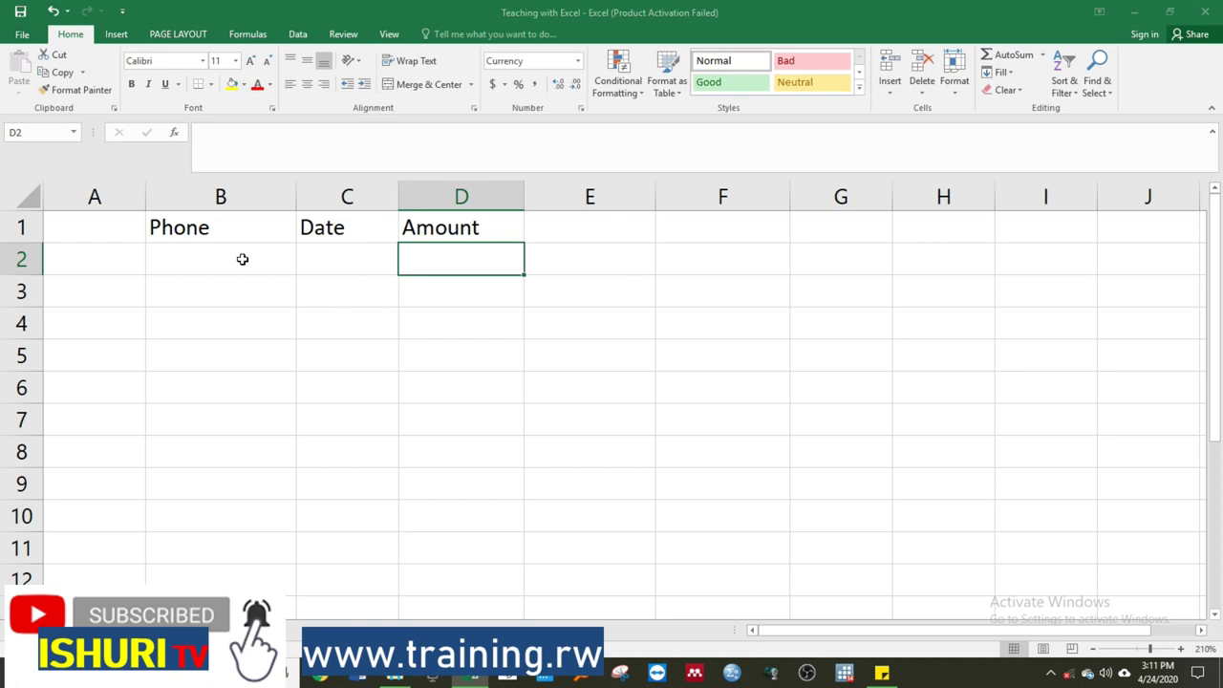
Step: Set the Phone cells from B2 downward to the Text number format
{"action": "mouse_move", "coordinate": [226, 261]}
{"action": "left_mouse_down"}
{"action": "mouse_move", "coordinate": [217, 465]}
{"action": "mouse_move", "coordinate": [232, 580]}
{"action": "left_mouse_up"}
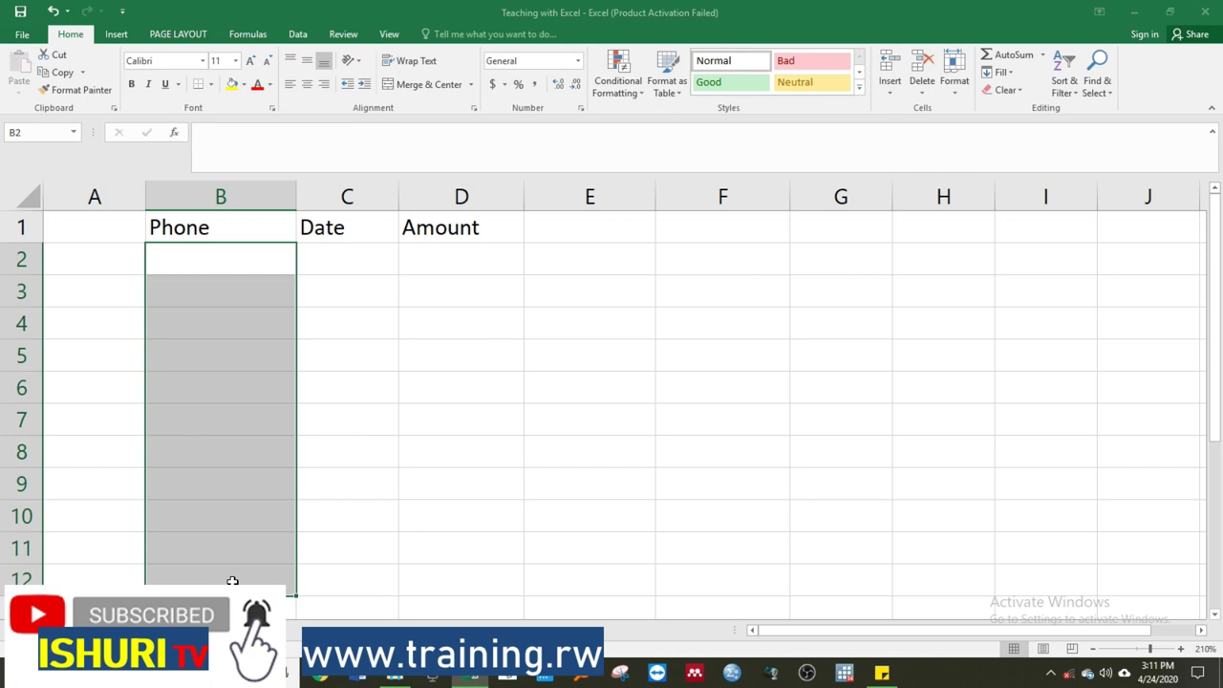
{"action": "right_click", "coordinate": [211, 350]}
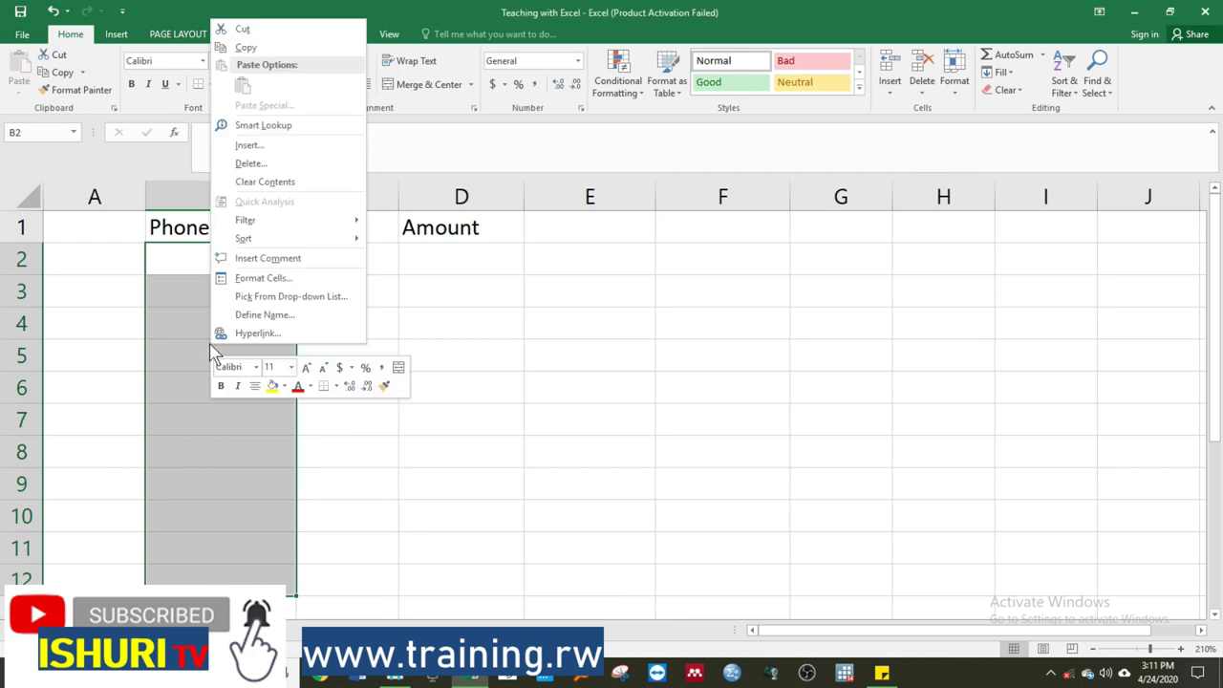
{"action": "left_click", "coordinate": [261, 279]}
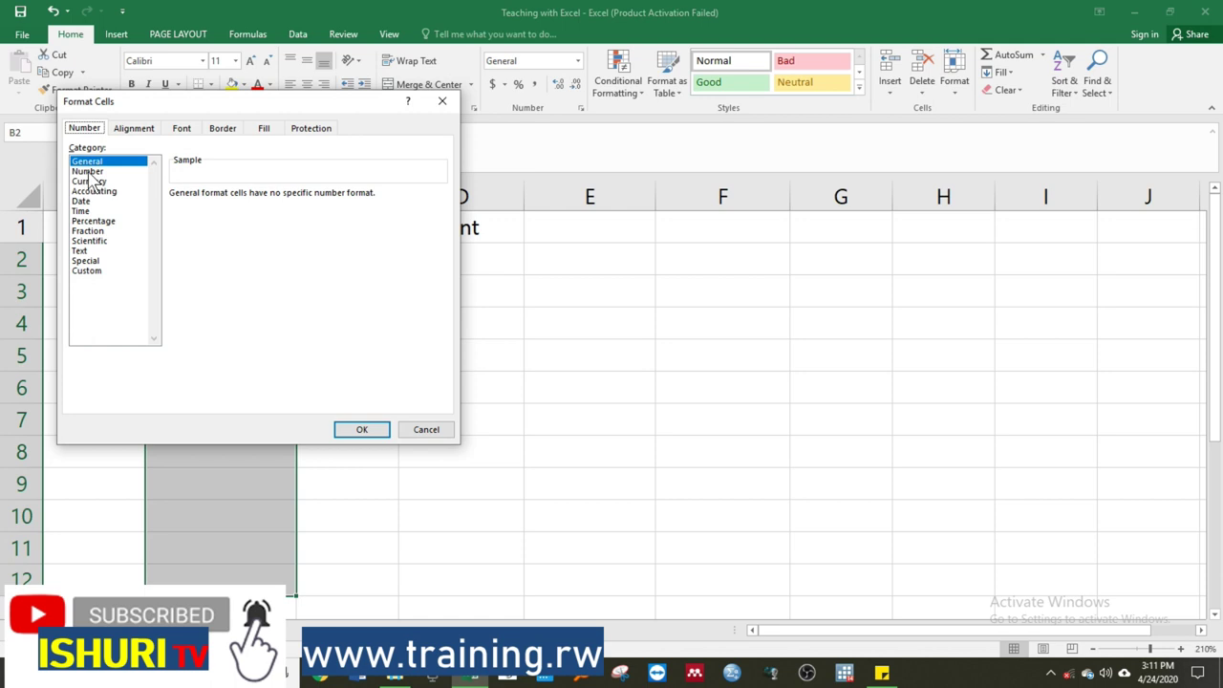
{"action": "left_click", "coordinate": [84, 250]}
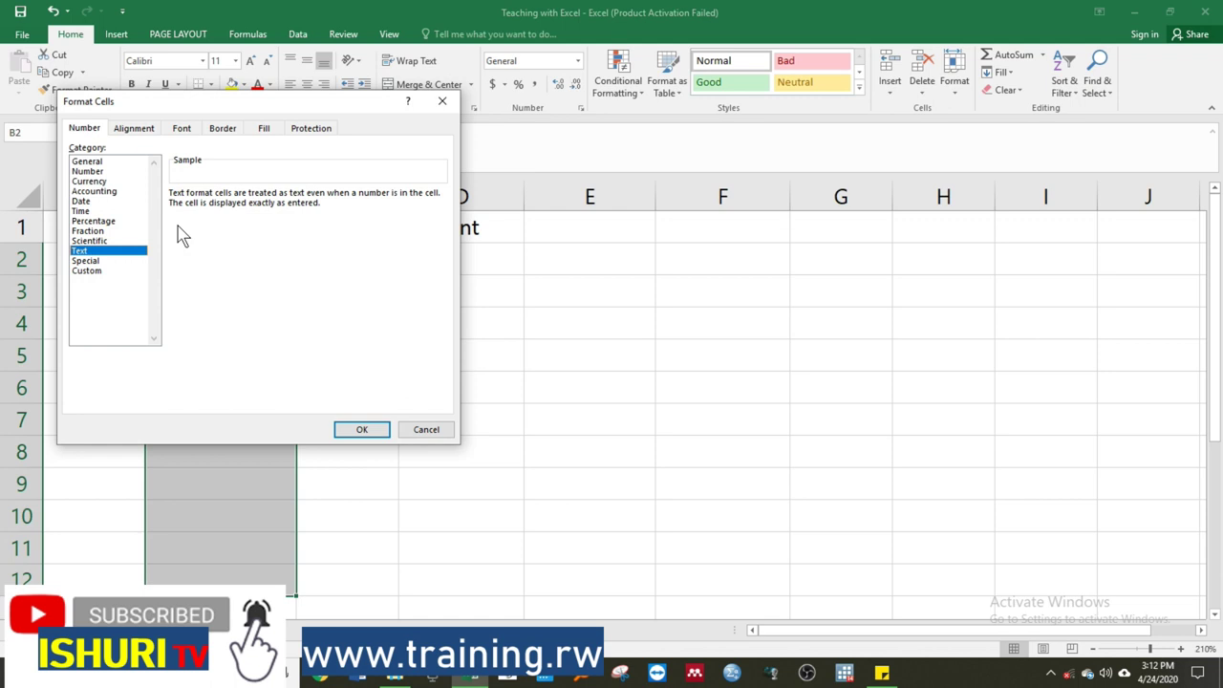
{"action": "left_click", "coordinate": [362, 429]}
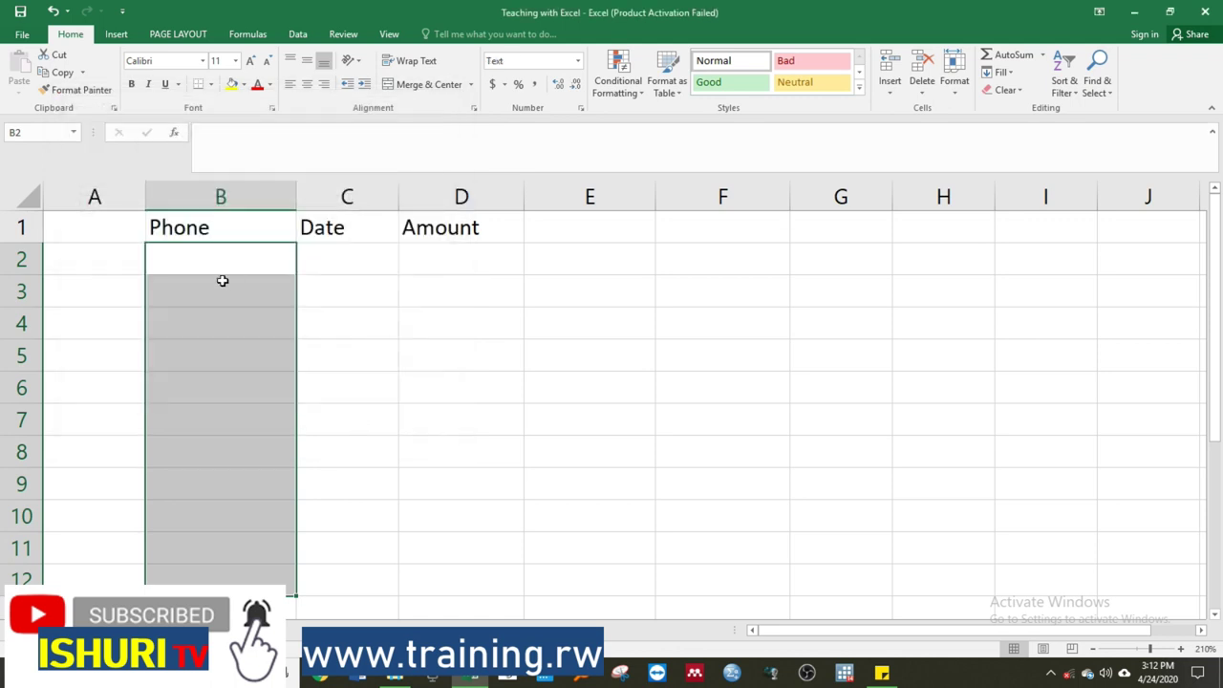
Step: Enter two phone numbers with leading zeros in B2 and B3
{"action": "left_click", "coordinate": [206, 262]}
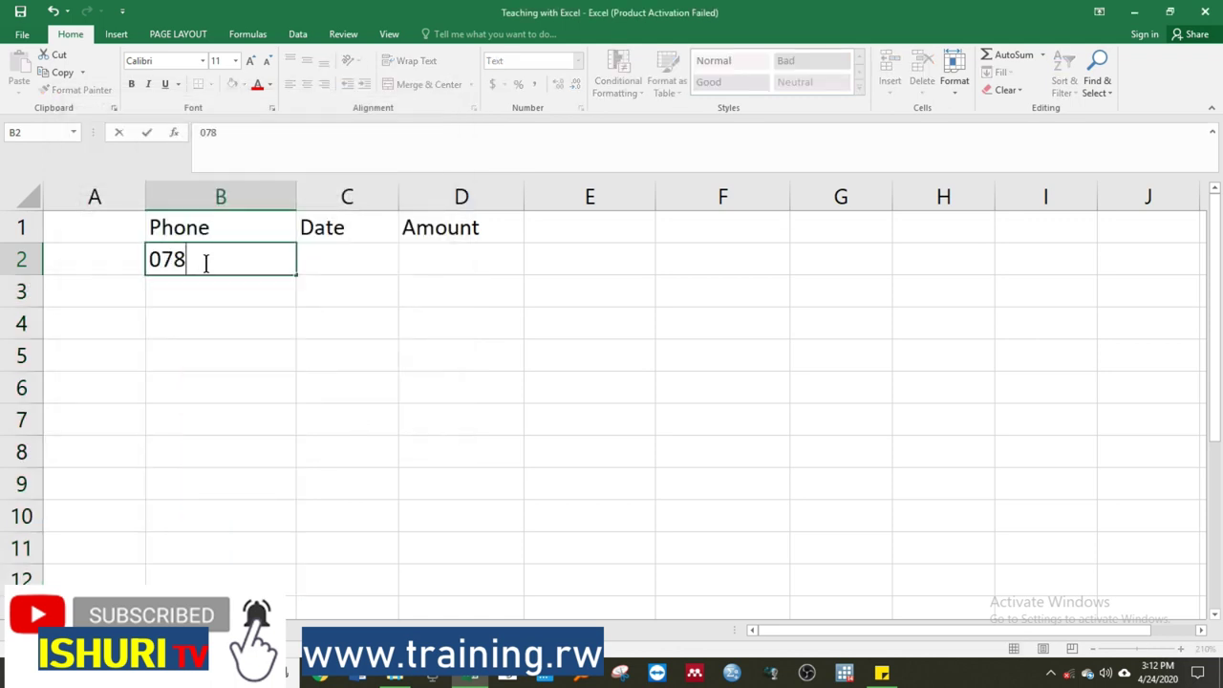
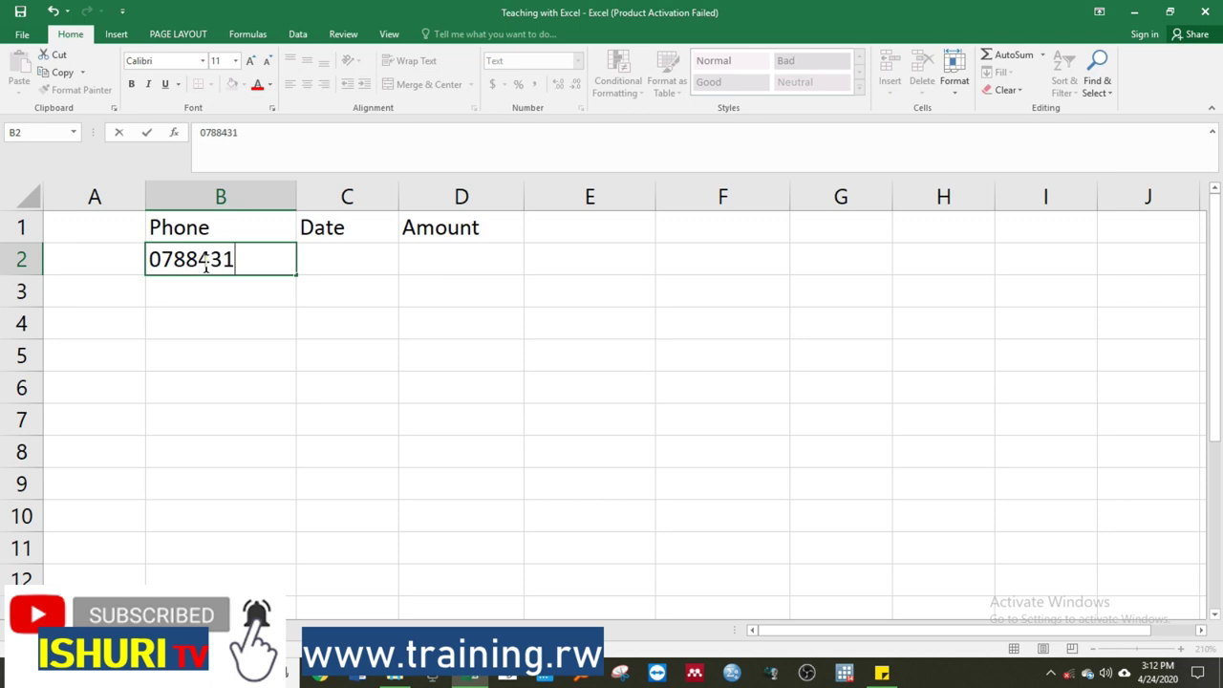
{"action": "key", "text": "Return"}
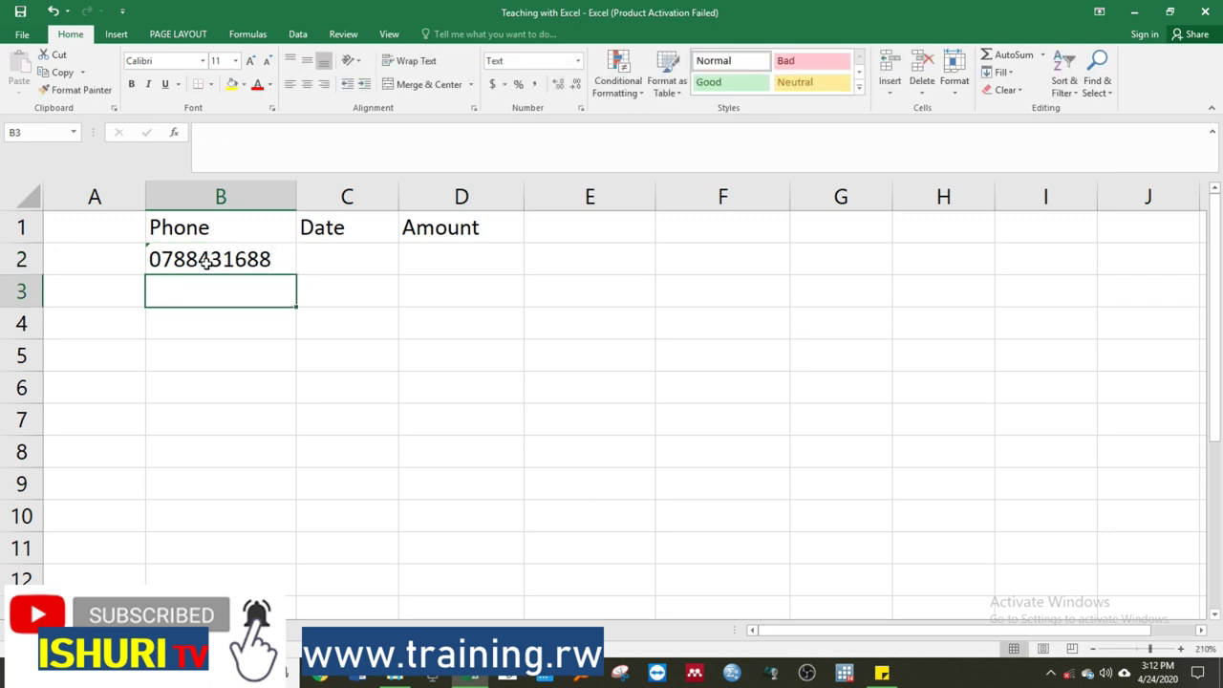
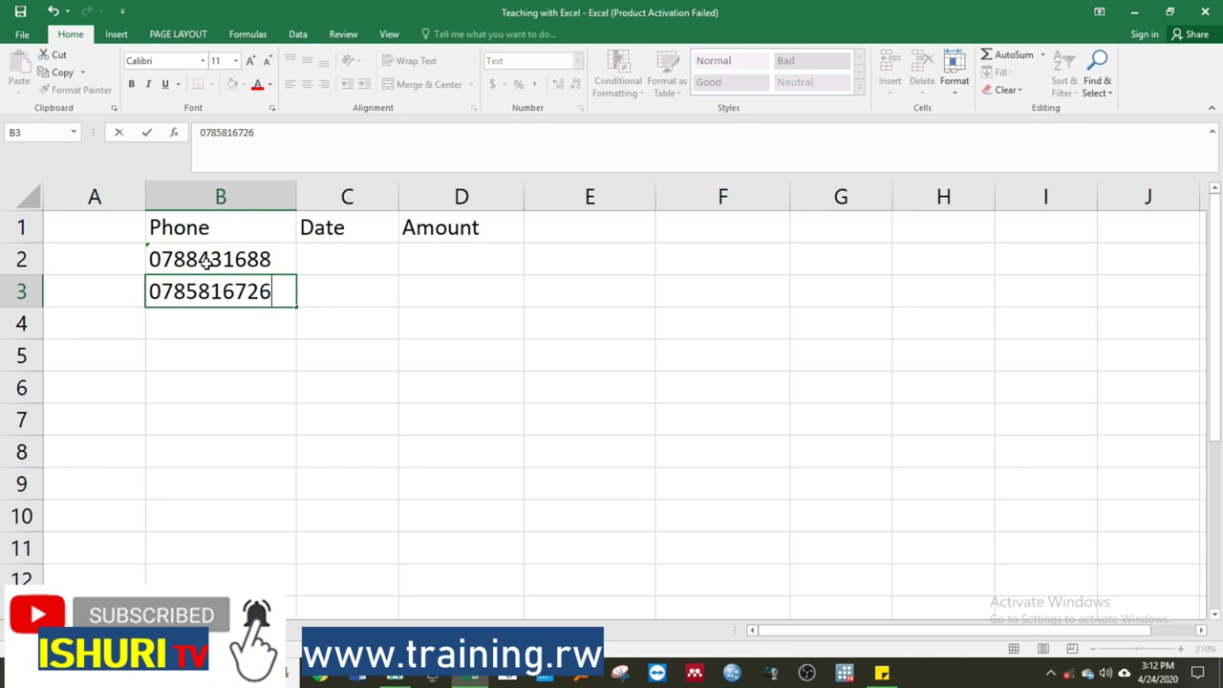
{"action": "key", "text": "Return"}
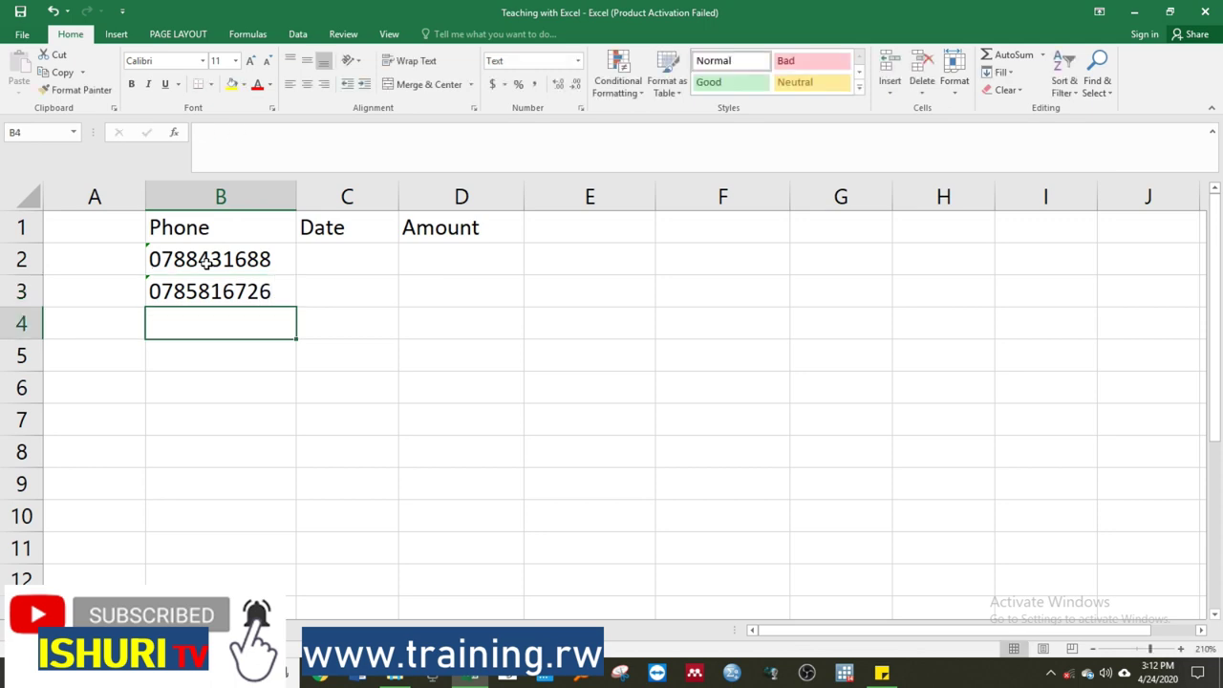
Step: Enter a 20-digit number in B4 and widen column B to show it fully
{"action": "type", "text": "11"}
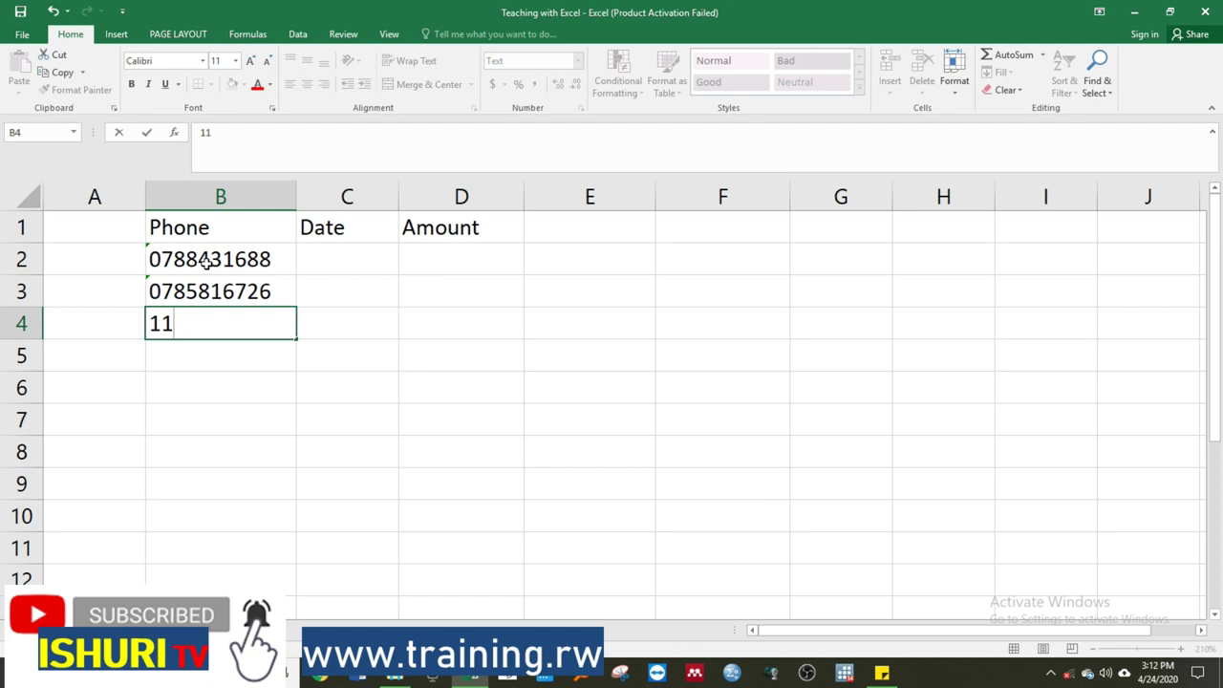
{"action": "type", "text": "99"}
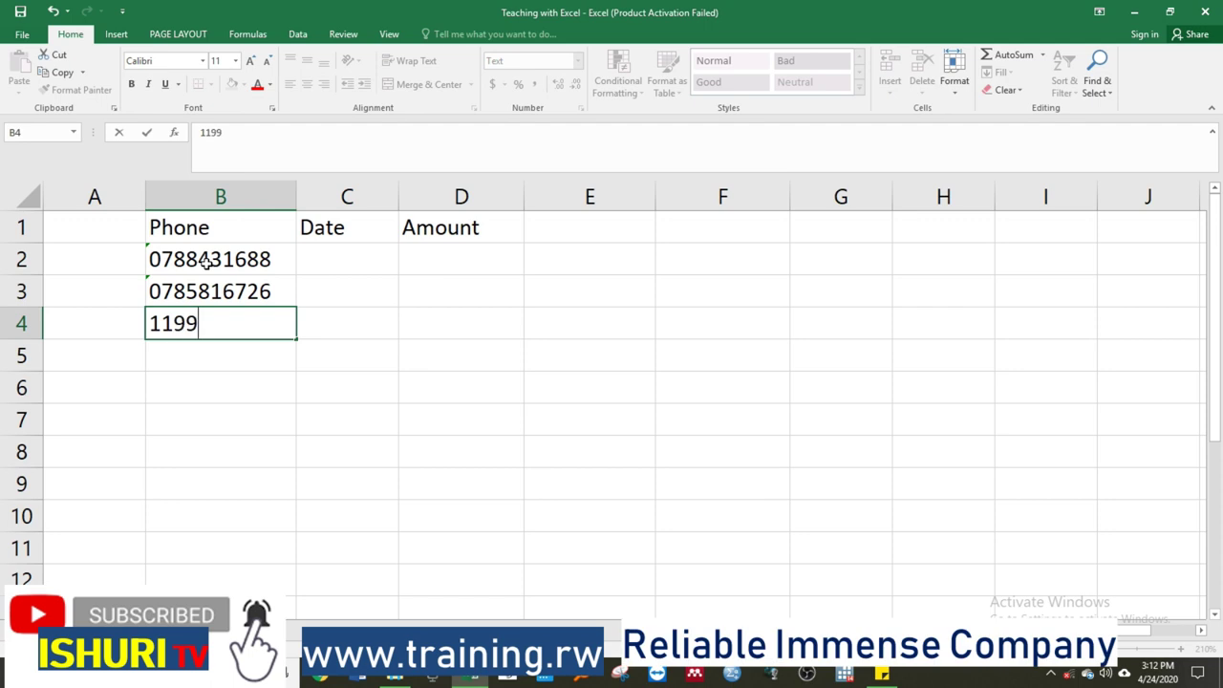
{"action": "type", "text": "03812938"}
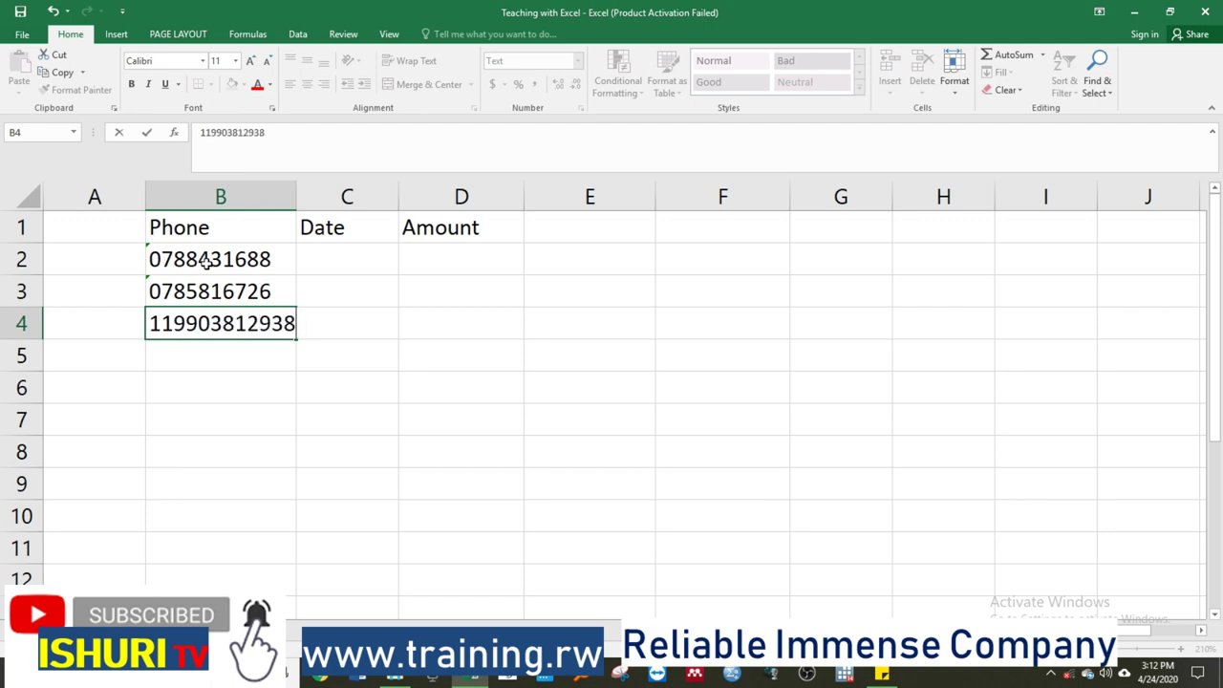
{"action": "type", "text": "27289372"}
{"action": "key", "text": "Return"}
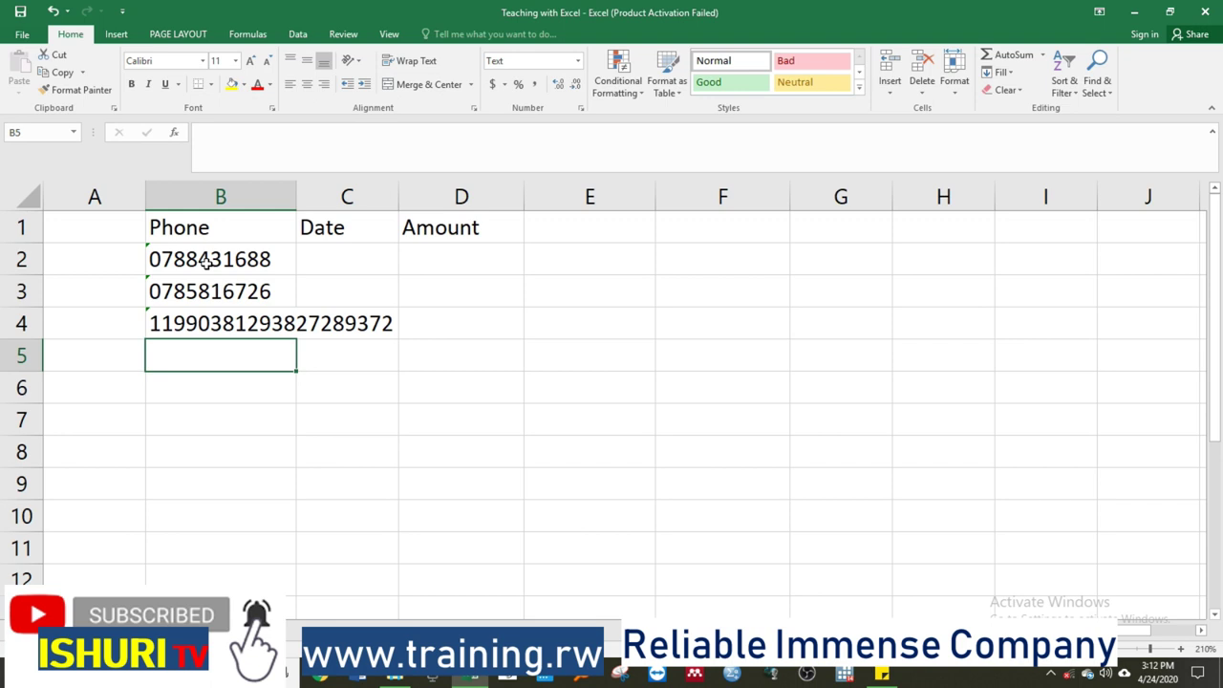
{"action": "left_click_drag", "start_coordinate": [296, 201], "coordinate": [455, 216]}
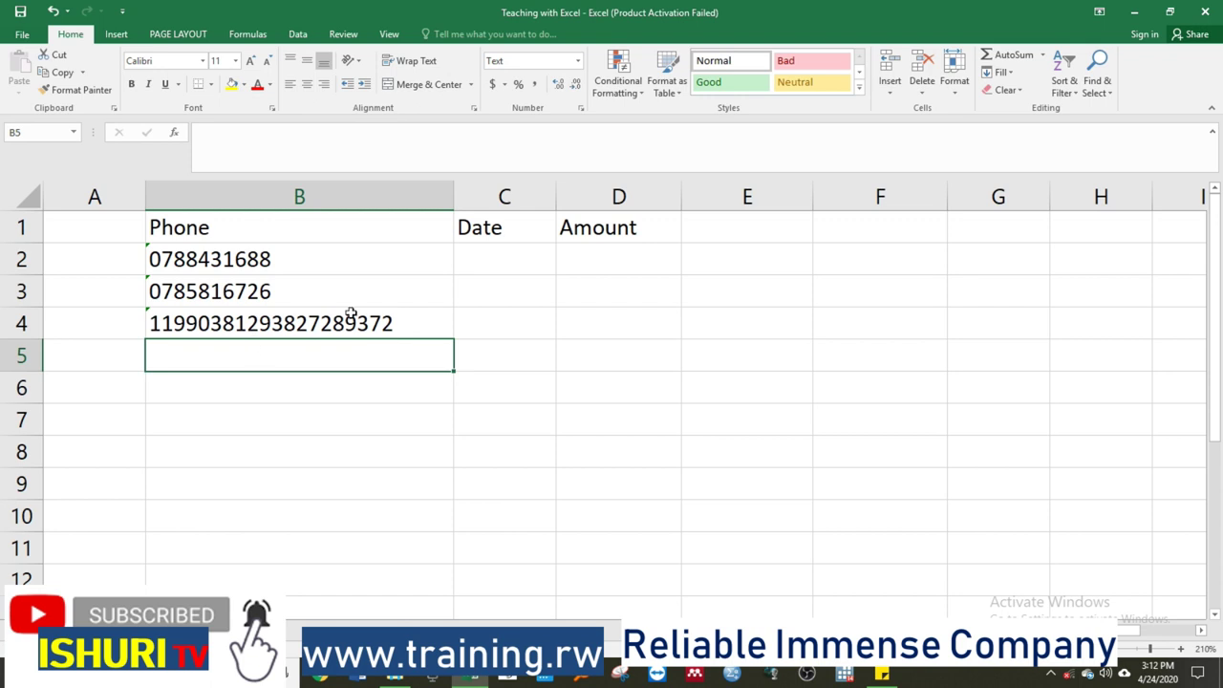
Step: Format C2:C11 with the Date category's *3/14/2012 short date style
{"action": "left_click", "coordinate": [503, 265]}
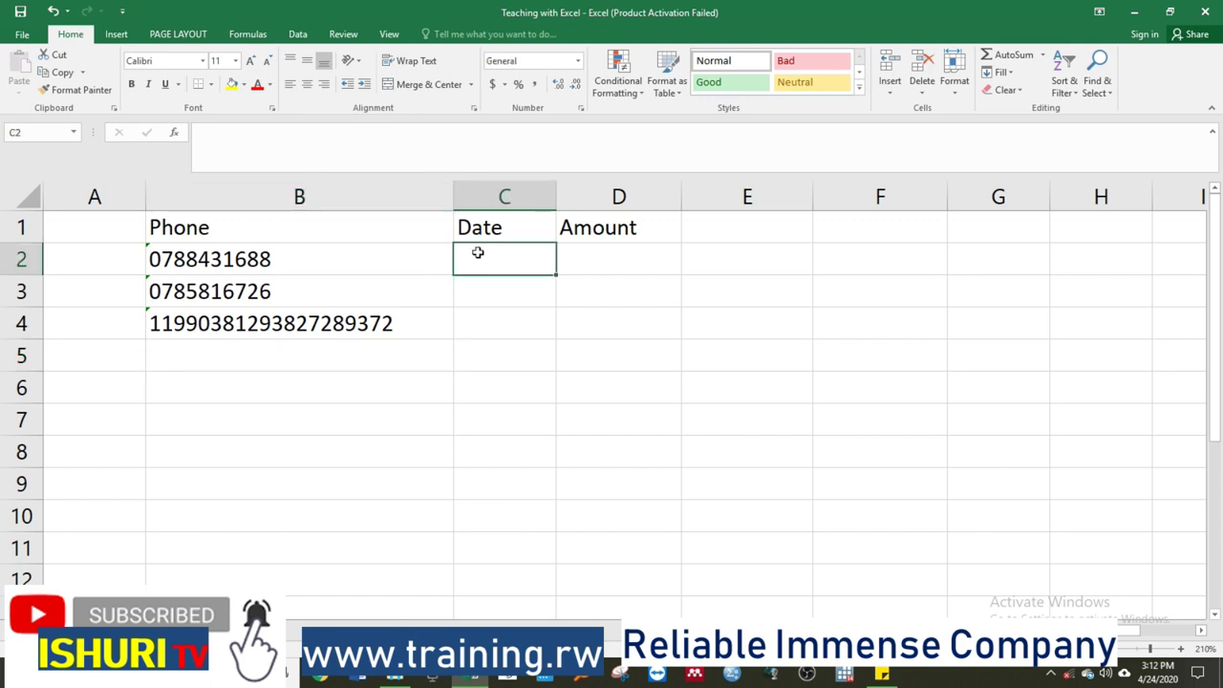
{"action": "left_click_drag", "start_coordinate": [478, 252], "coordinate": [478, 560]}
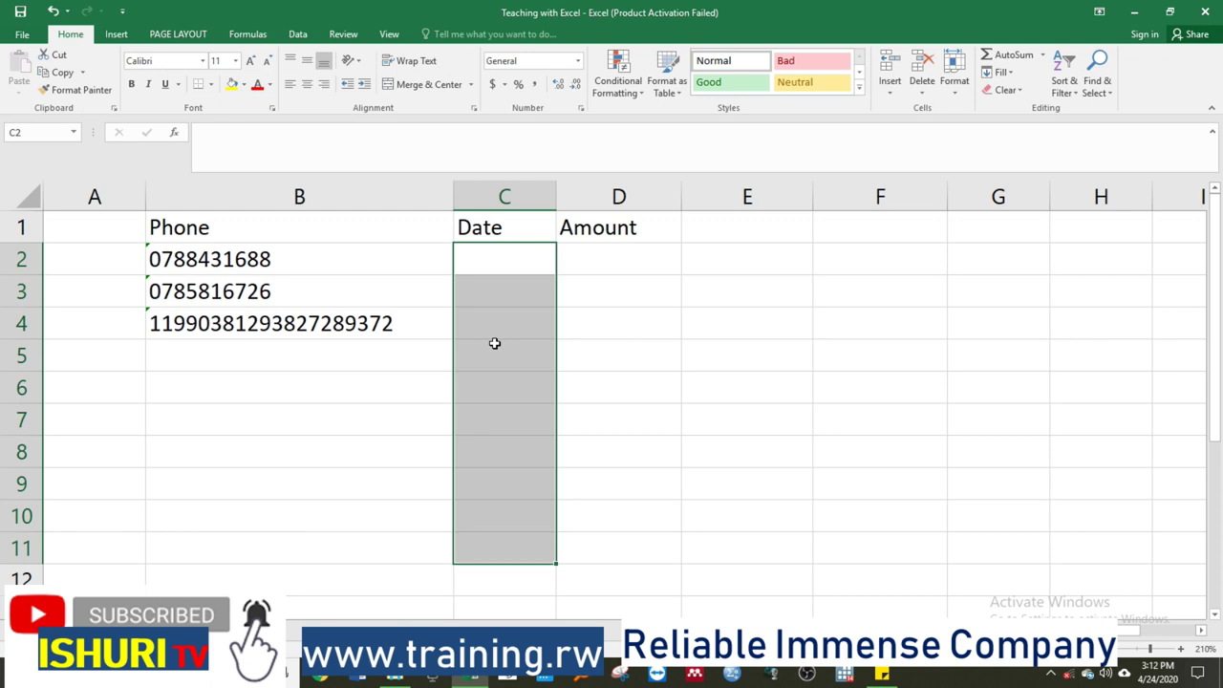
{"action": "right_click", "coordinate": [495, 349]}
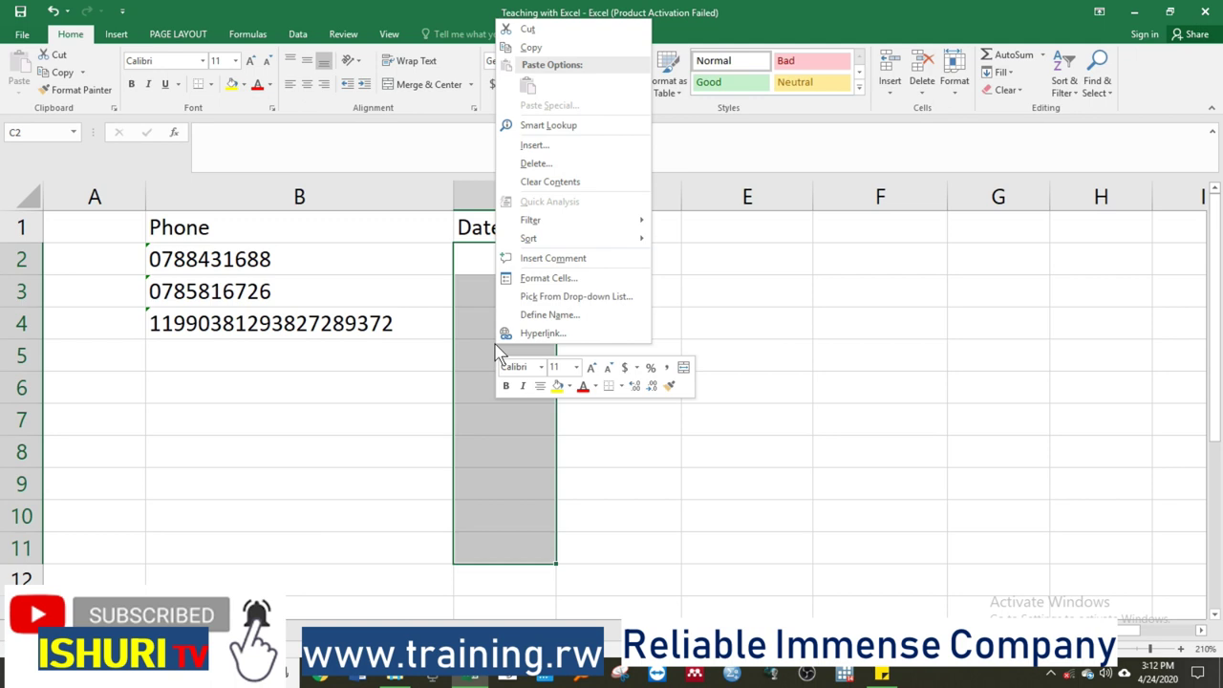
{"action": "left_click", "coordinate": [537, 278]}
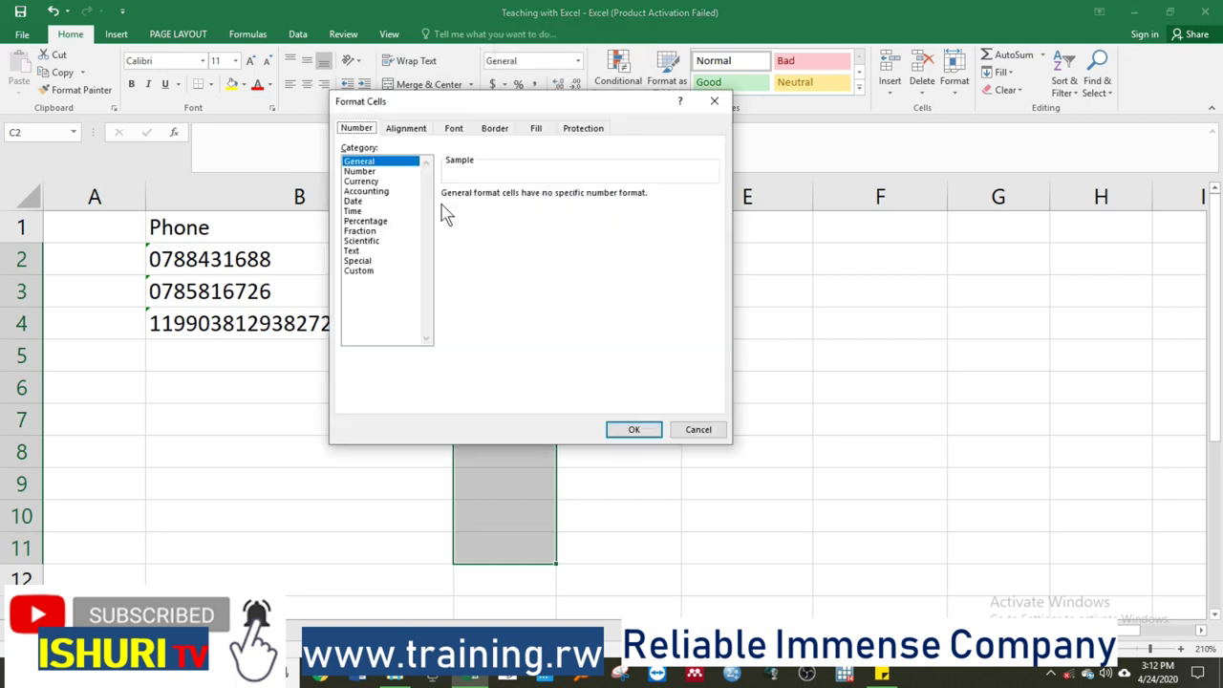
{"action": "left_click", "coordinate": [355, 202]}
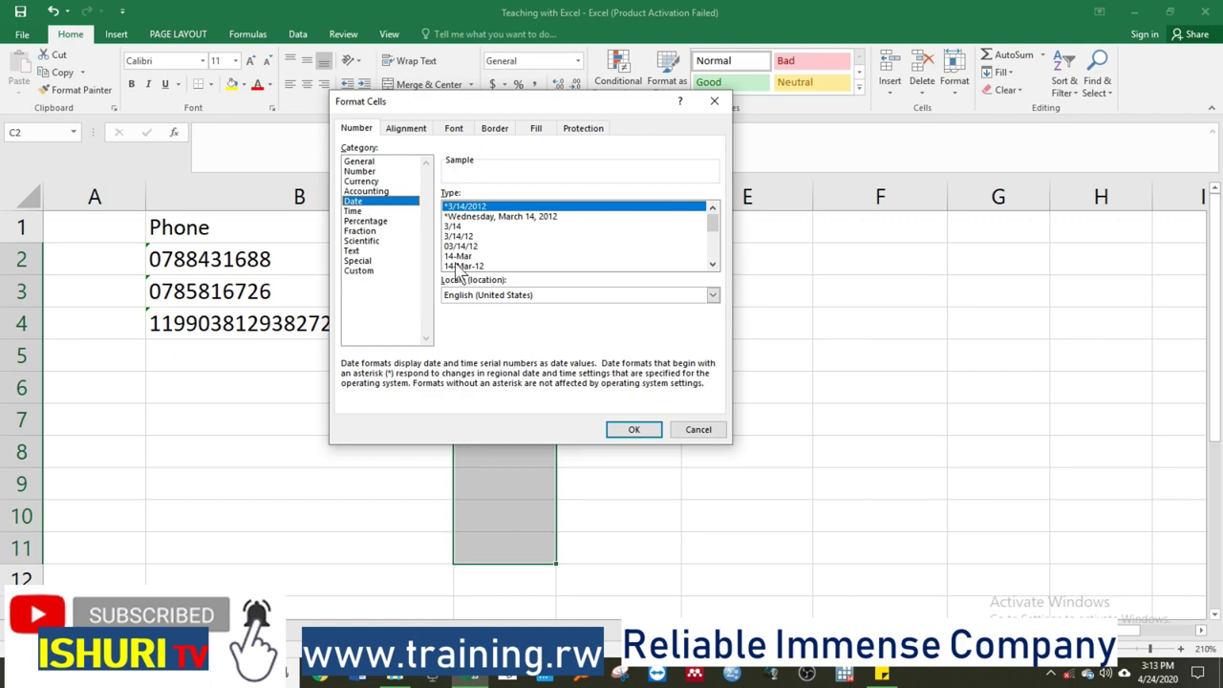
{"action": "left_click", "coordinate": [468, 217]}
{"action": "left_click", "coordinate": [464, 208]}
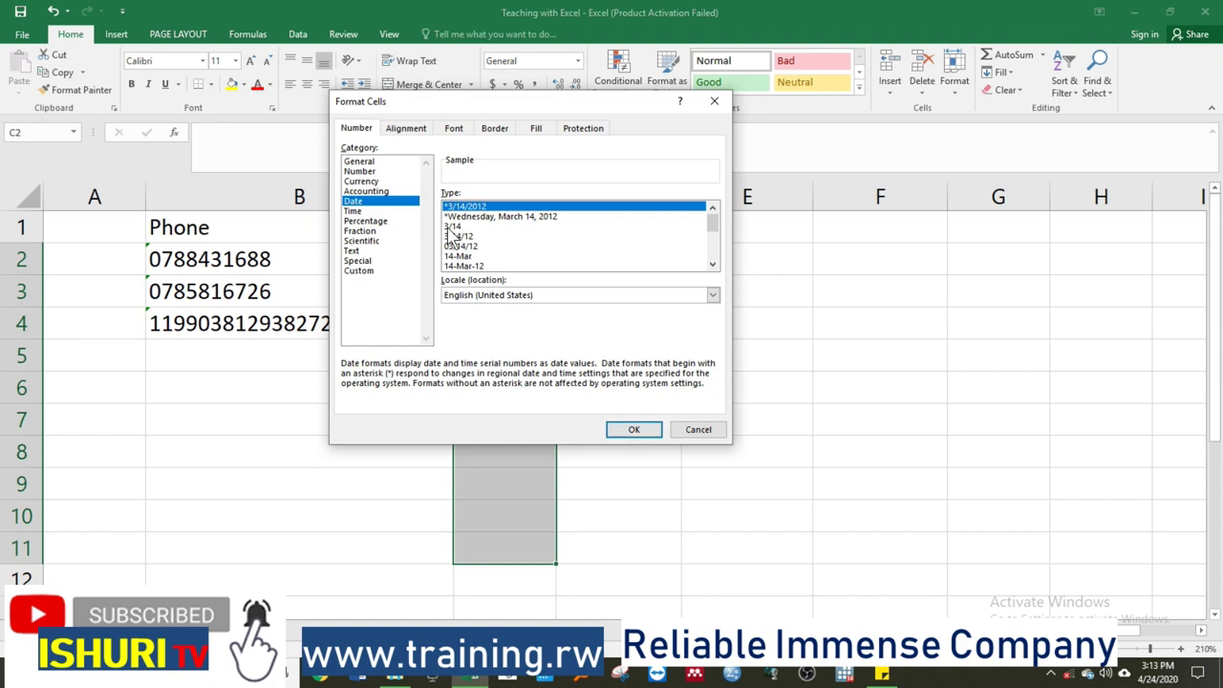
{"action": "left_click", "coordinate": [636, 429]}
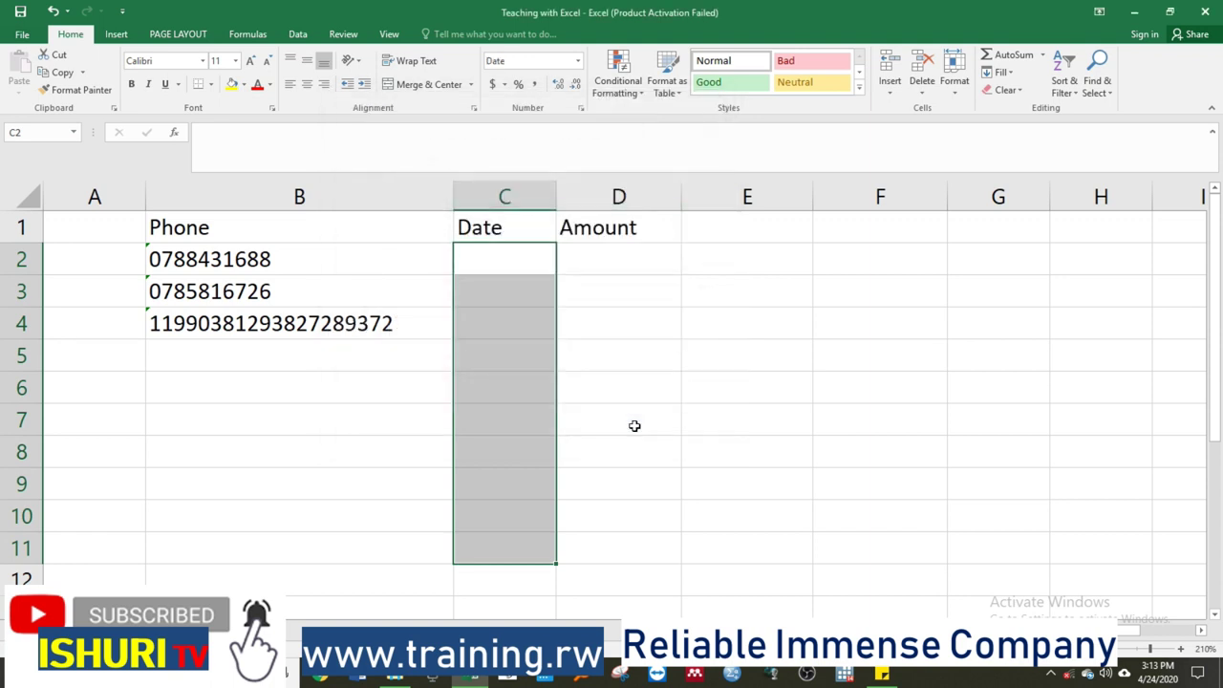
{"action": "left_click", "coordinate": [490, 247]}
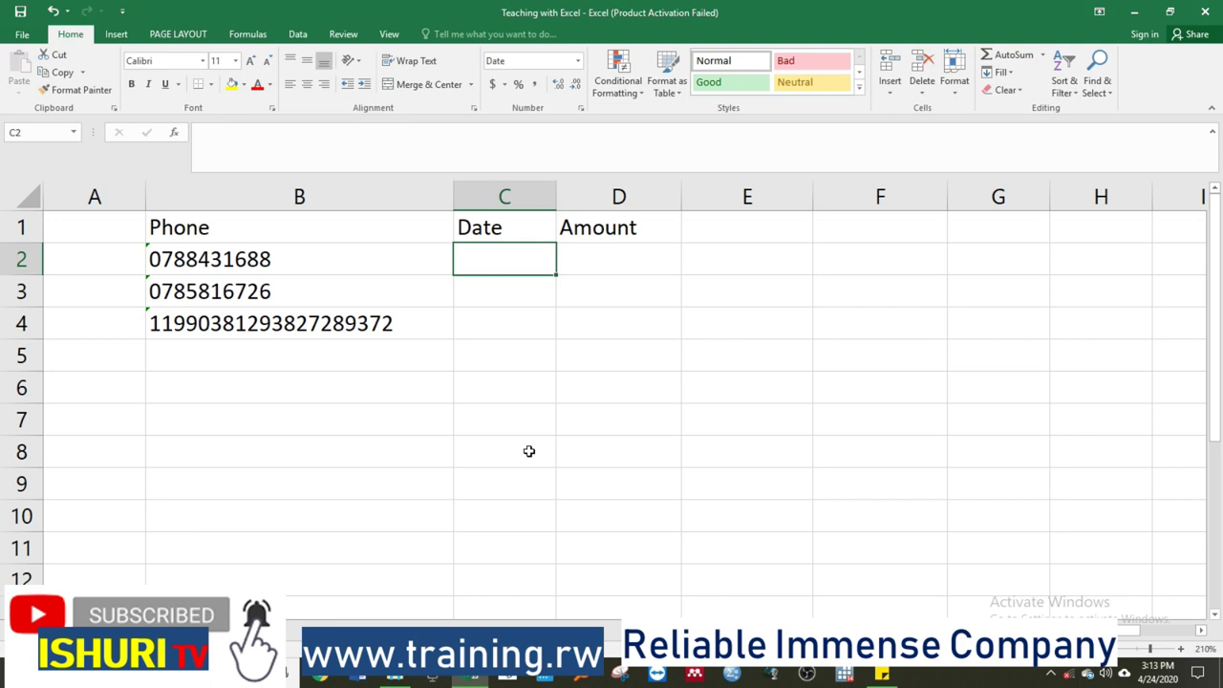
Step: Enter 600 in C2, which displays as a date, and widen column C slightly
{"action": "type", "text": "600"}
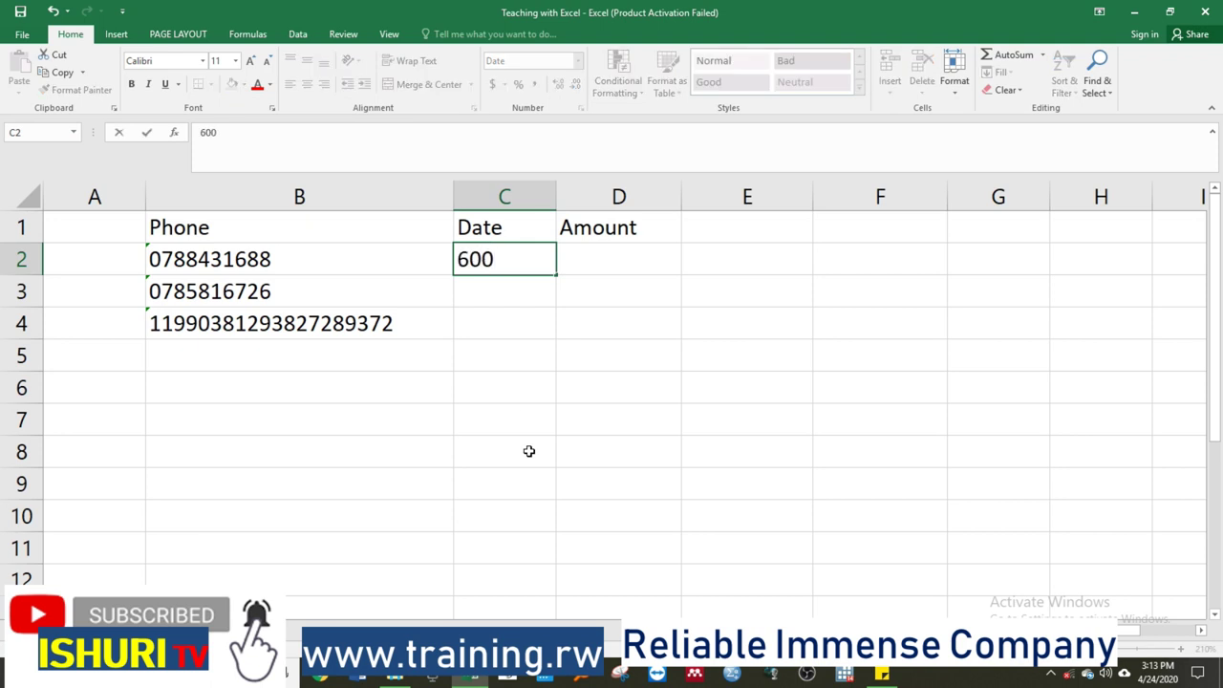
{"action": "key", "text": "Return"}
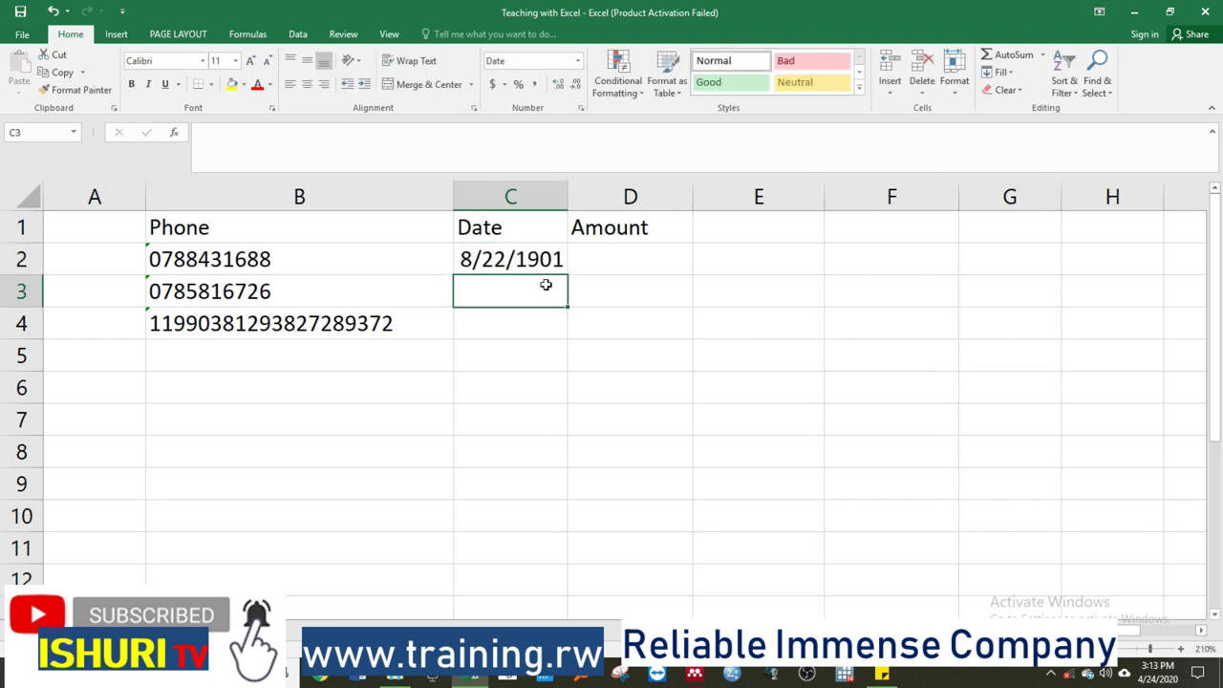
{"action": "left_click_drag", "start_coordinate": [564, 187], "coordinate": [585, 190]}
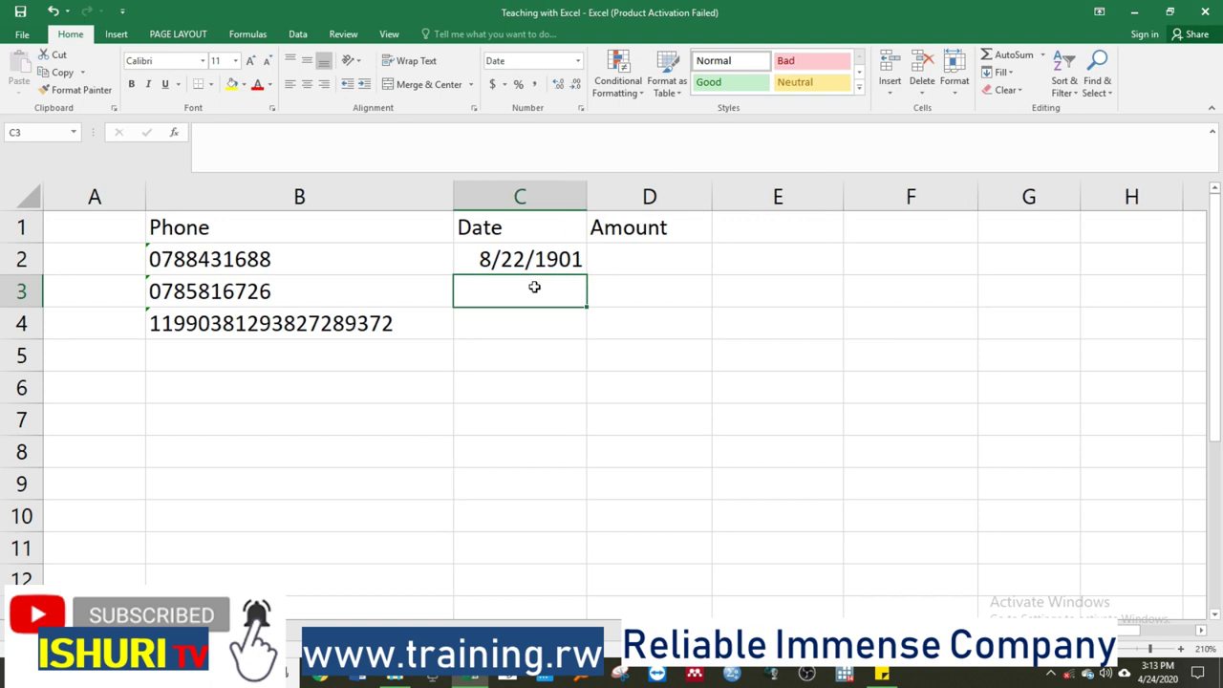
Step: Enter 3/12/2020 in C2, 4/24/2020 in C3 and 5000 in C4 (shown as 9/8/1913)
{"action": "left_click", "coordinate": [508, 259]}
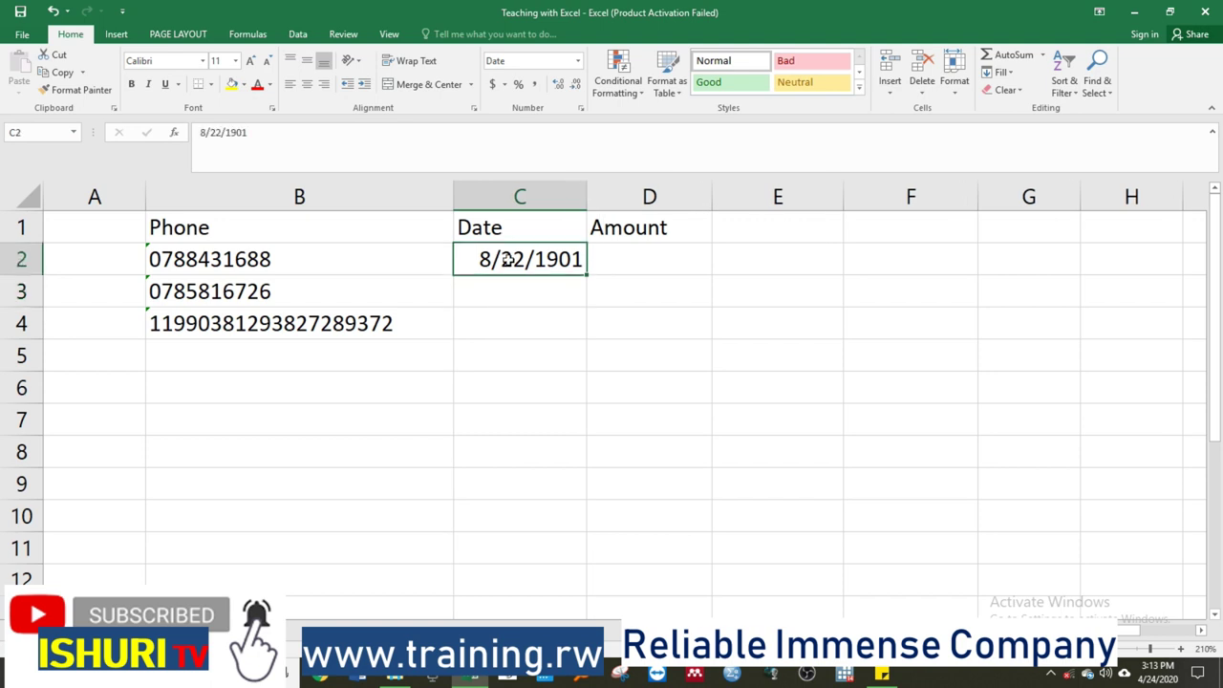
{"action": "type", "text": "3/1"}
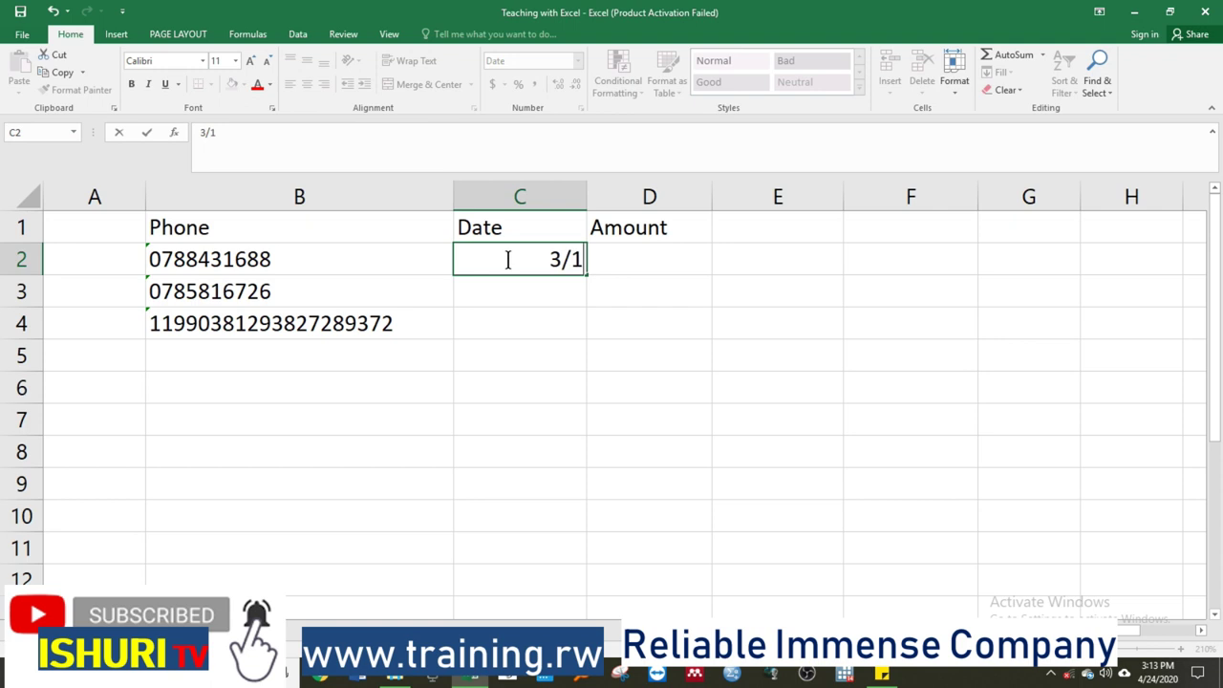
{"action": "type", "text": "2/20"}
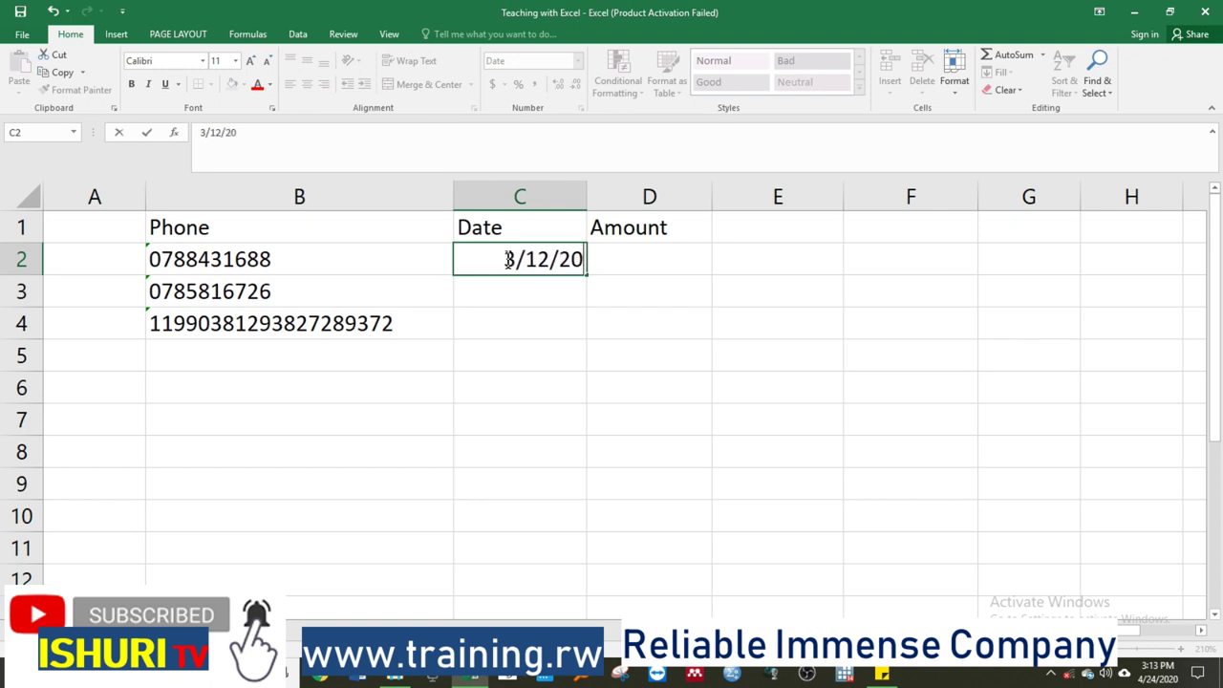
{"action": "type", "text": "20"}
{"action": "key", "text": "Return"}
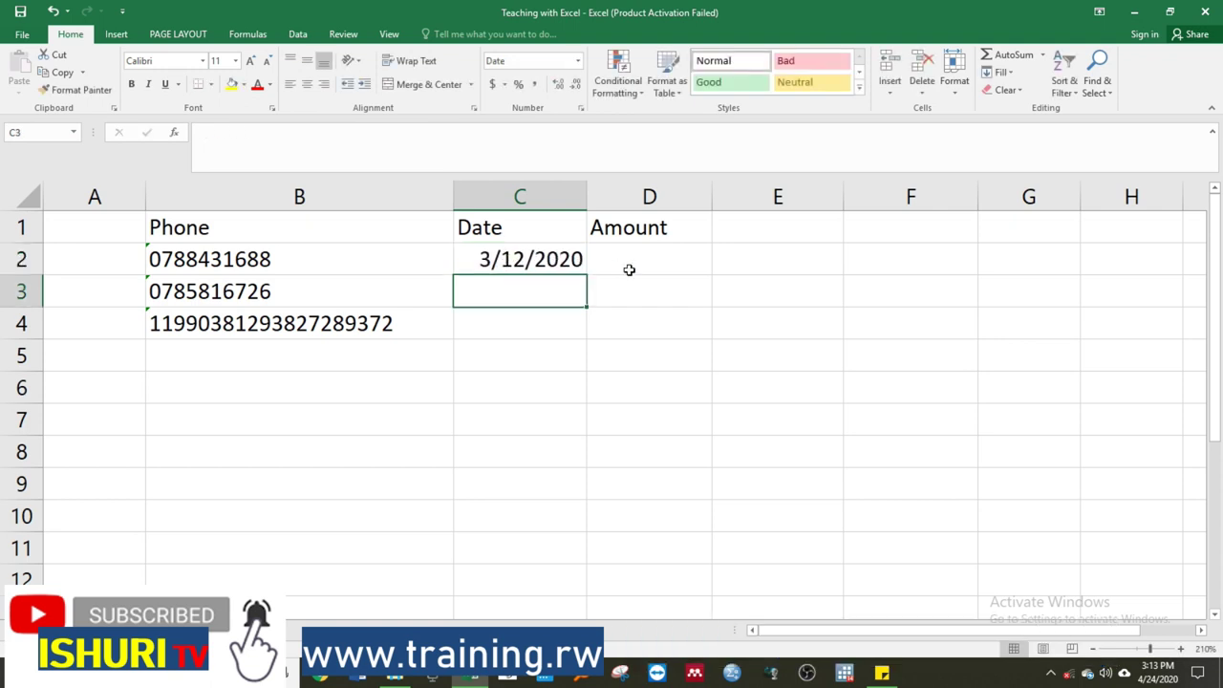
{"action": "left_click", "coordinate": [631, 270]}
{"action": "left_click", "coordinate": [541, 300]}
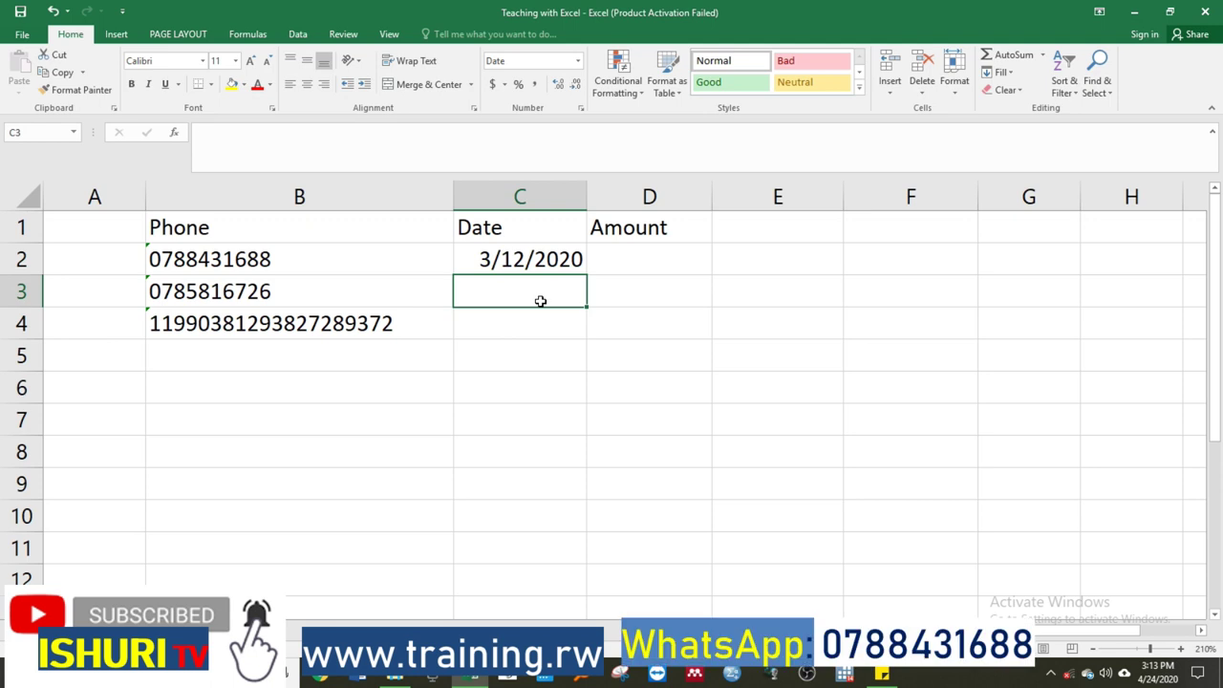
{"action": "type", "text": "4/24/"}
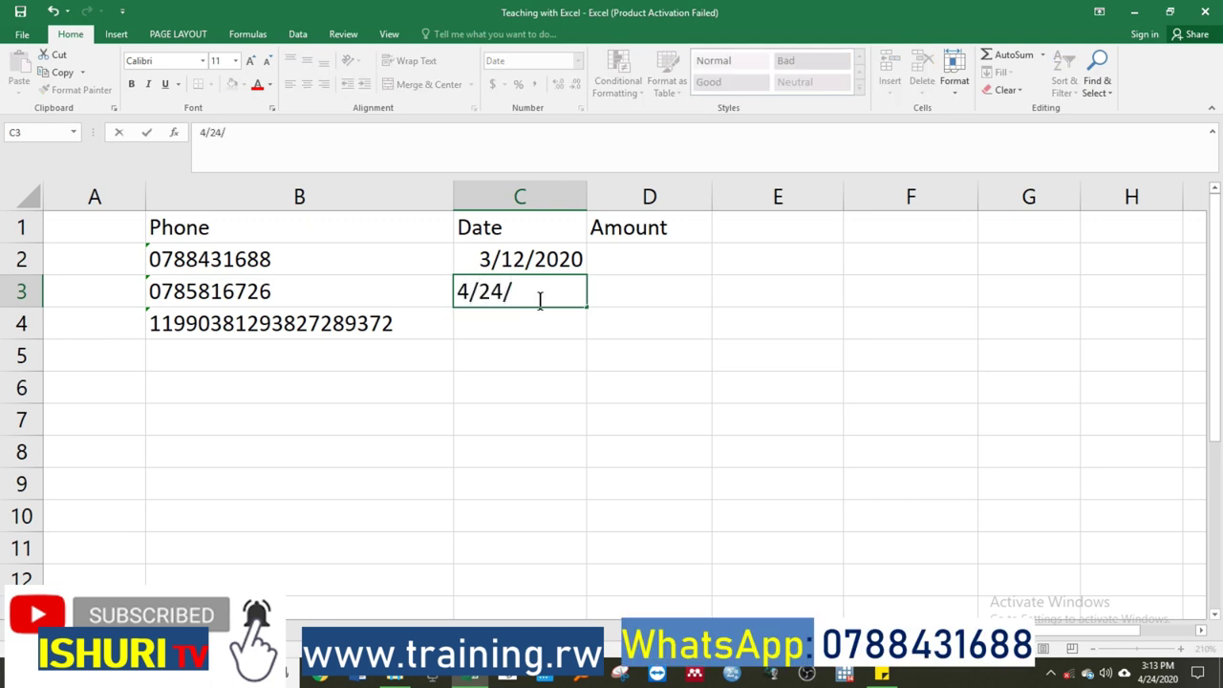
{"action": "type", "text": "2010"}
{"action": "key", "text": "BackSpace"}
{"action": "key", "text": "BackSpace"}
{"action": "type", "text": "20"}
{"action": "key", "text": "Return"}
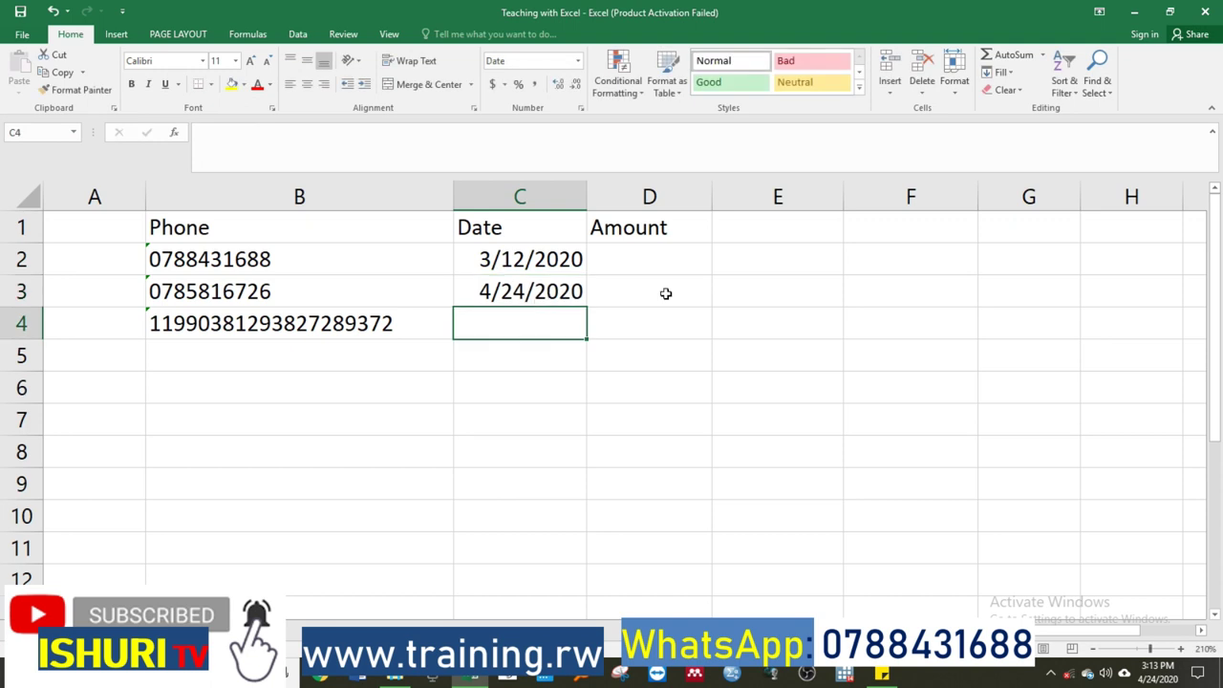
{"action": "type", "text": "500"}
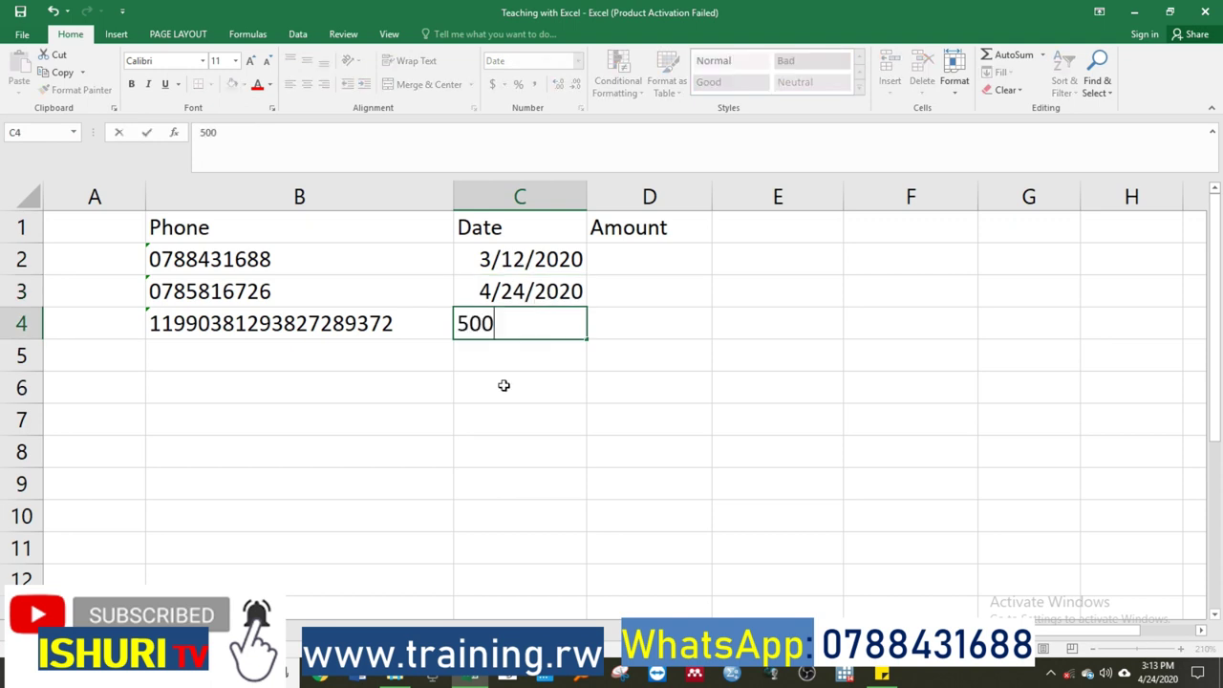
{"action": "type", "text": "0"}
{"action": "key", "text": "Return"}
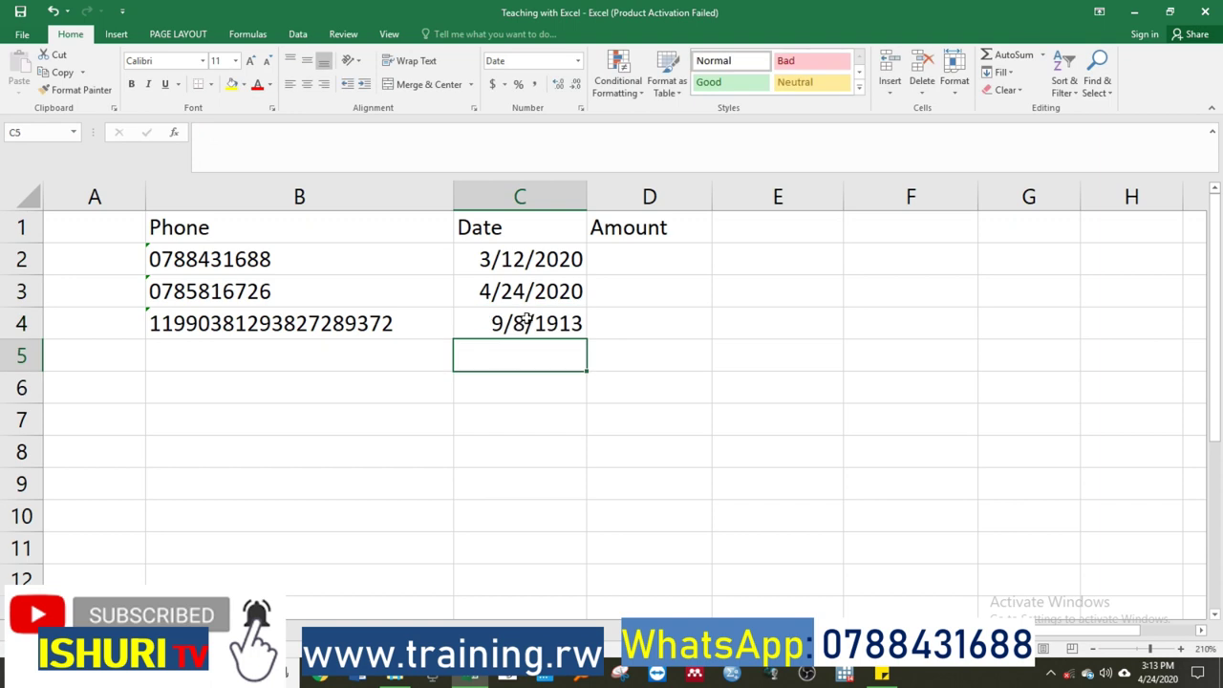
{"action": "left_click", "coordinate": [523, 328]}
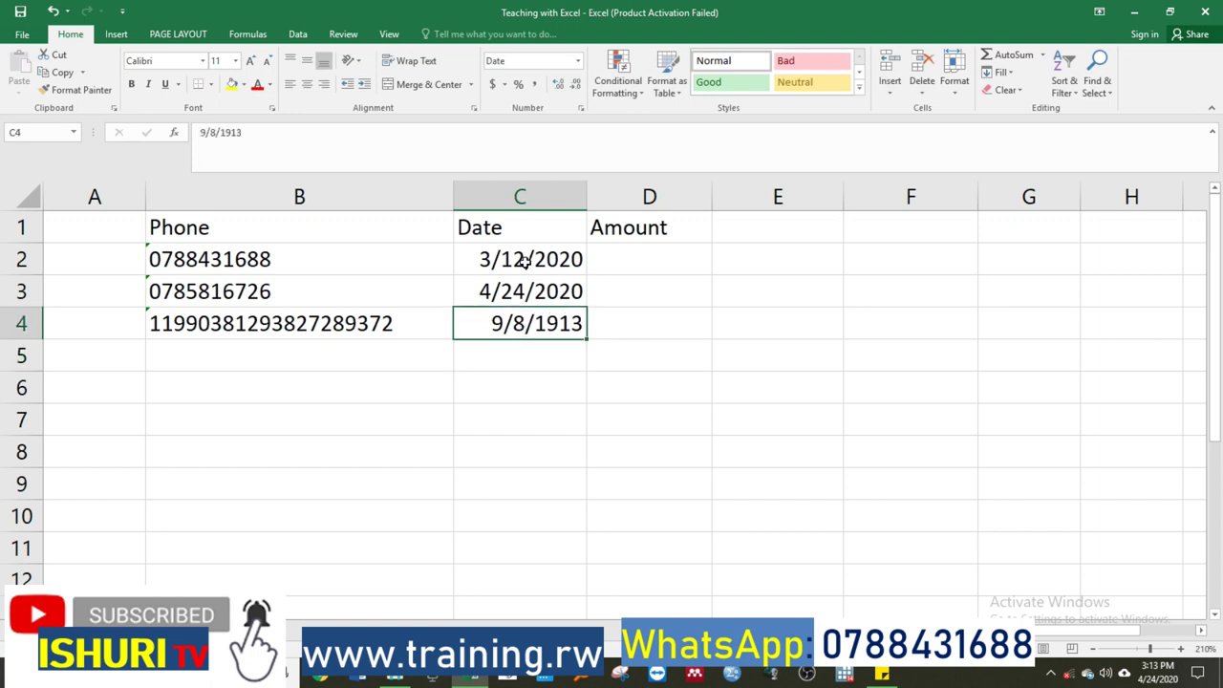
{"action": "left_click_drag", "start_coordinate": [524, 262], "coordinate": [516, 546]}
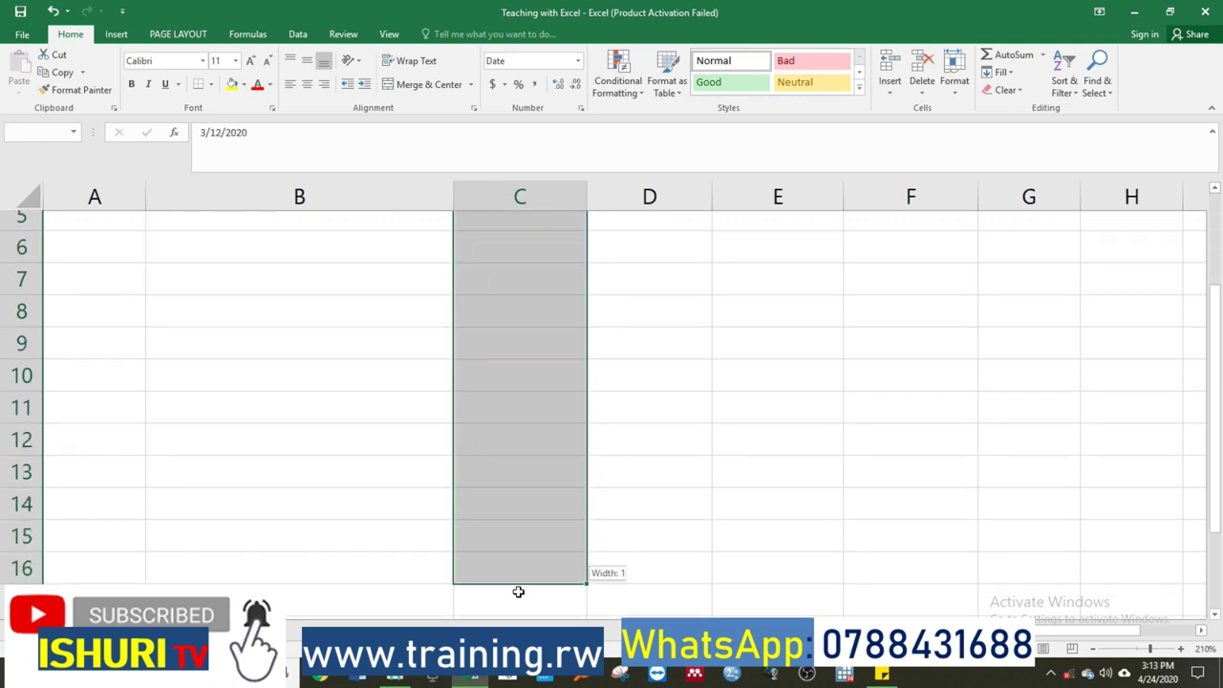
{"action": "right_click", "coordinate": [524, 368]}
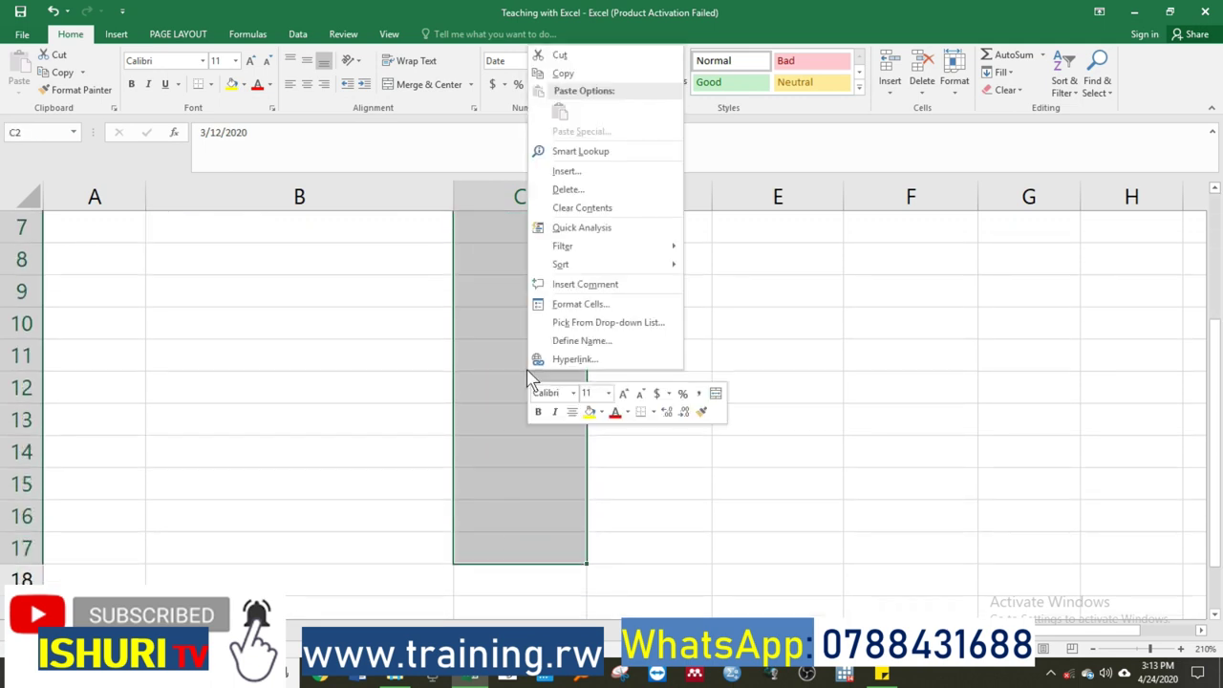
{"action": "left_click", "coordinate": [581, 299]}
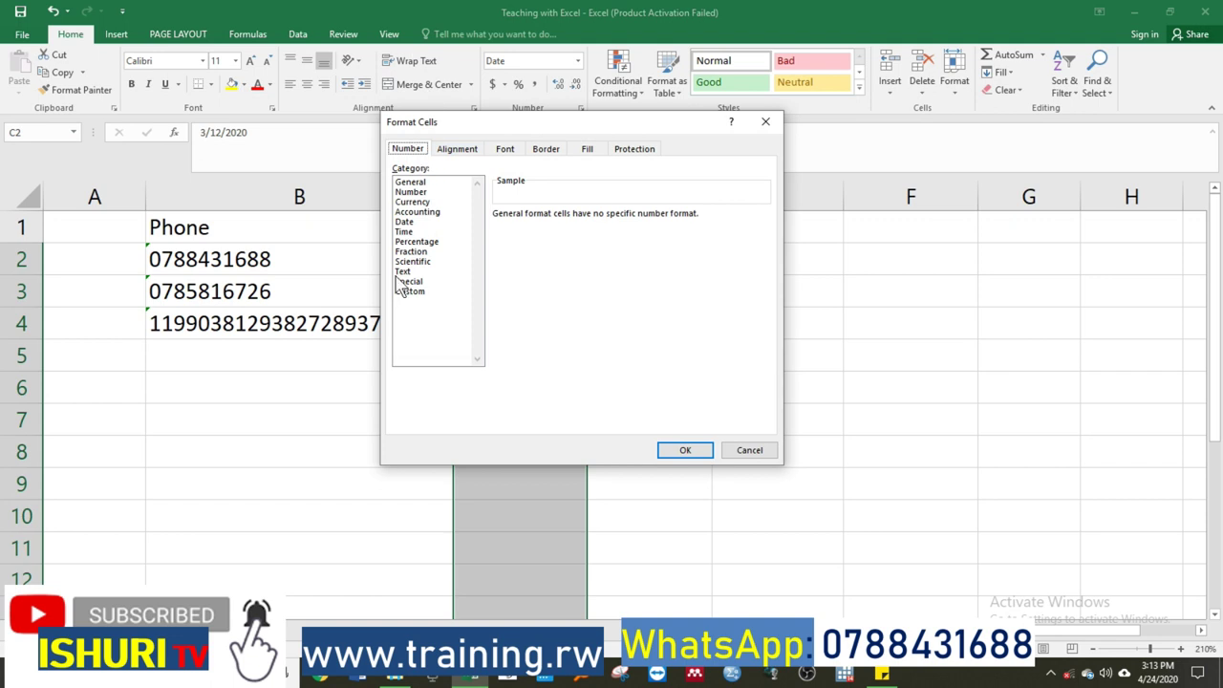
{"action": "left_click", "coordinate": [754, 453]}
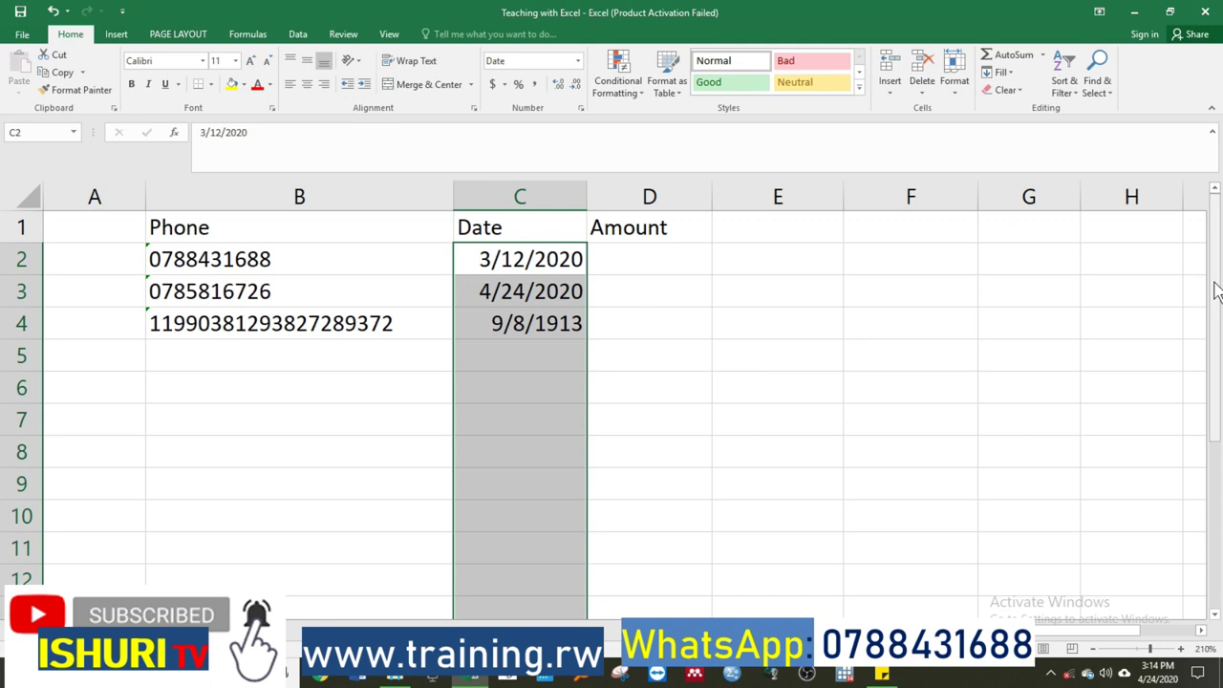
{"action": "left_click", "coordinate": [646, 269]}
{"action": "key", "text": "Left"}
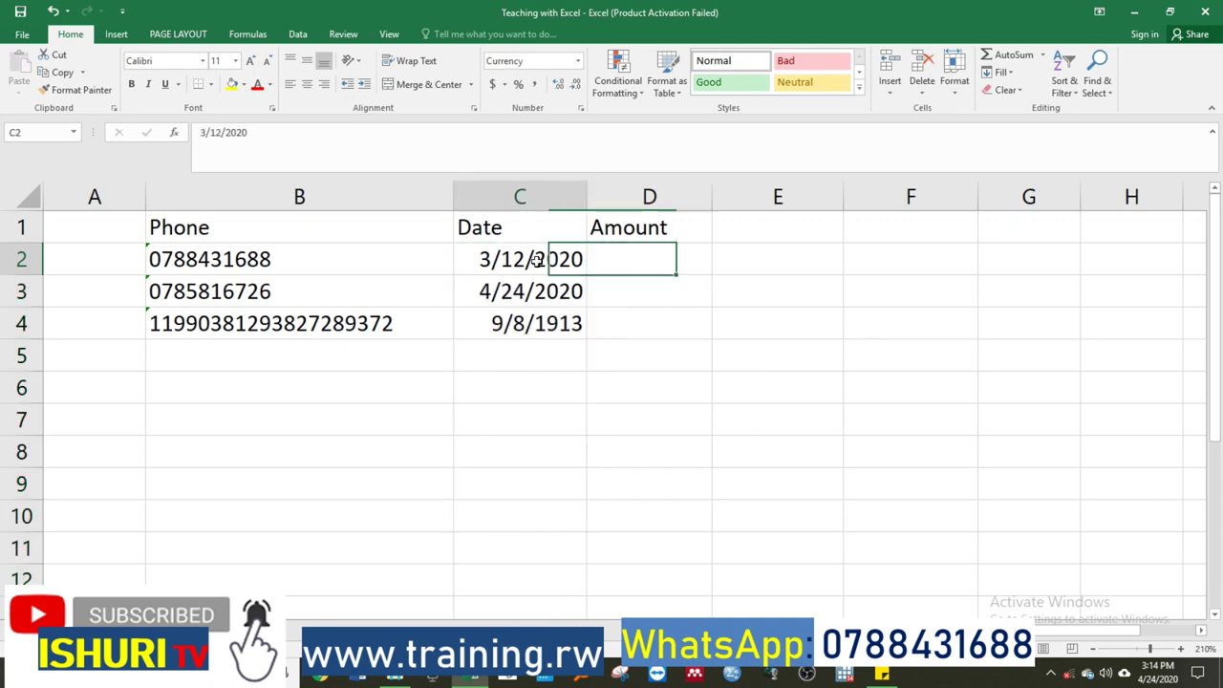
{"action": "left_click_drag", "start_coordinate": [647, 269], "coordinate": [644, 409]}
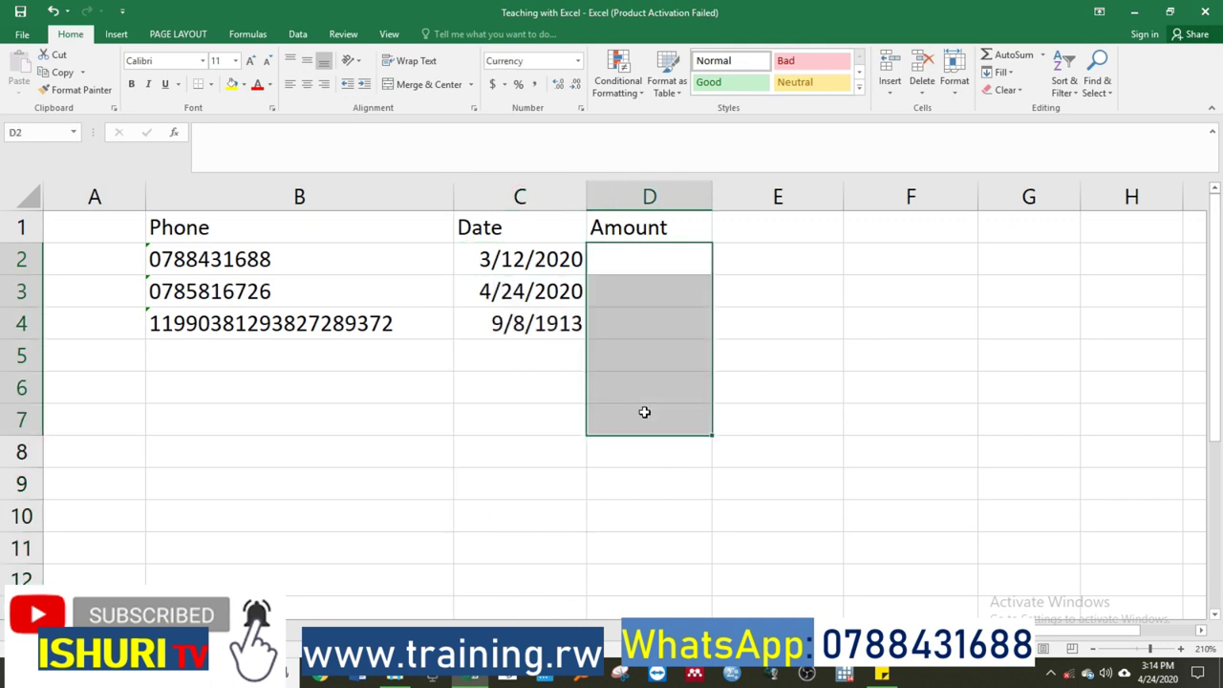
{"action": "left_click", "coordinate": [614, 275]}
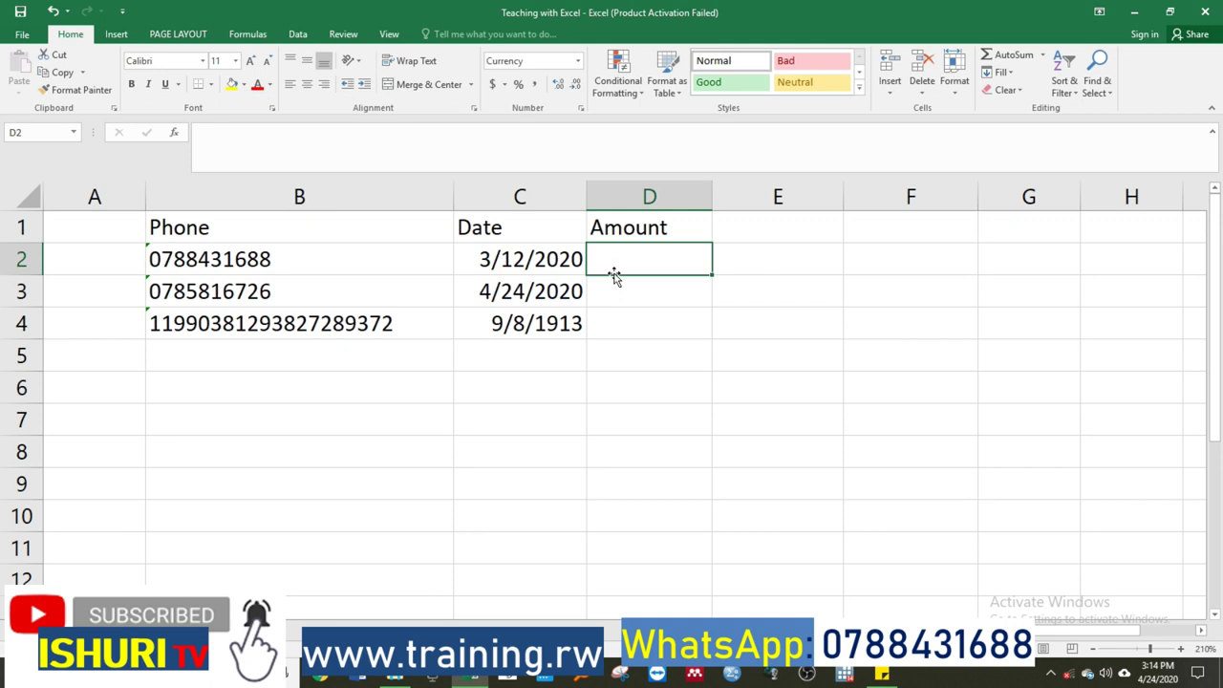
{"action": "type", "text": "RWF "}
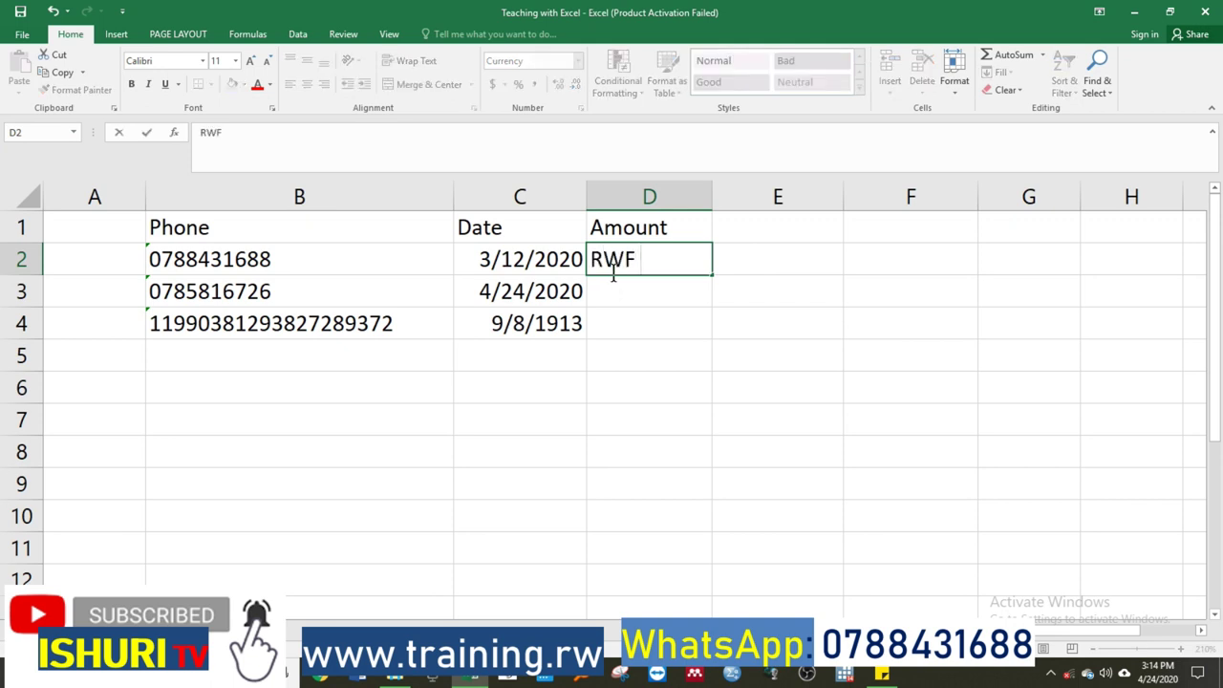
{"action": "type", "text": "500"}
{"action": "key", "text": "Return"}
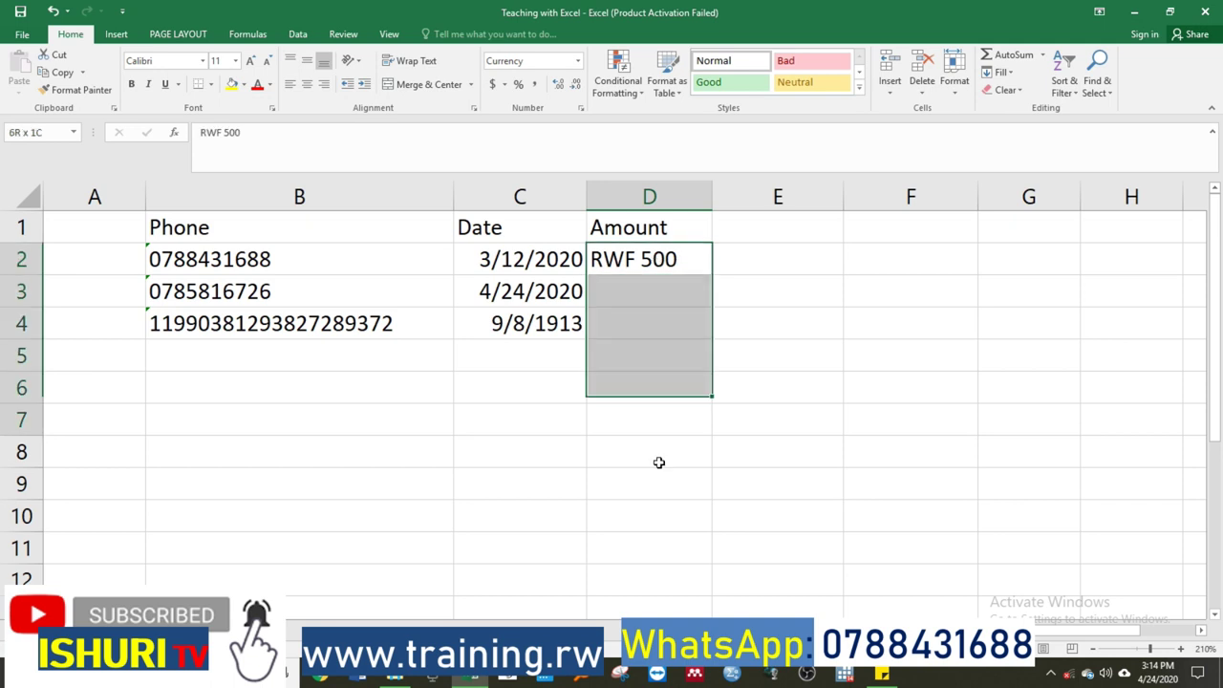
{"action": "left_click_drag", "start_coordinate": [658, 259], "coordinate": [663, 478]}
{"action": "key", "text": "Delete"}
{"action": "left_click_drag", "start_coordinate": [636, 258], "coordinate": [611, 569]}
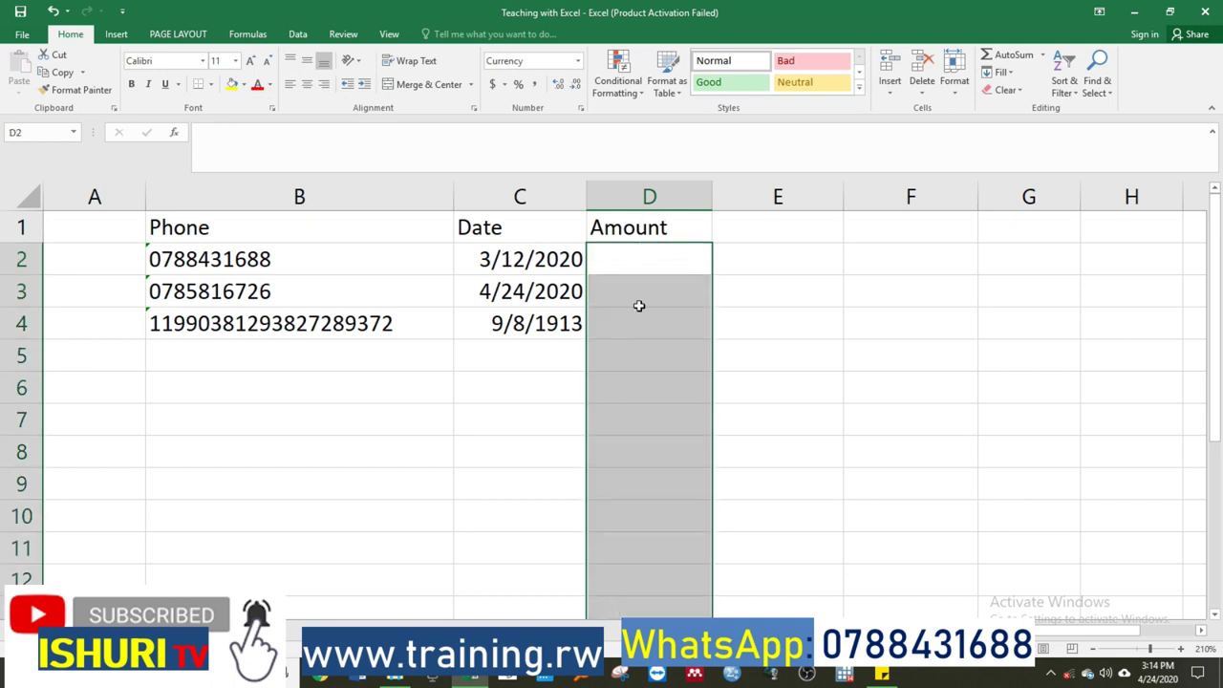
Step: Choose the Currency format with 0 decimal places for the Amount cells
{"action": "right_click", "coordinate": [639, 306]}
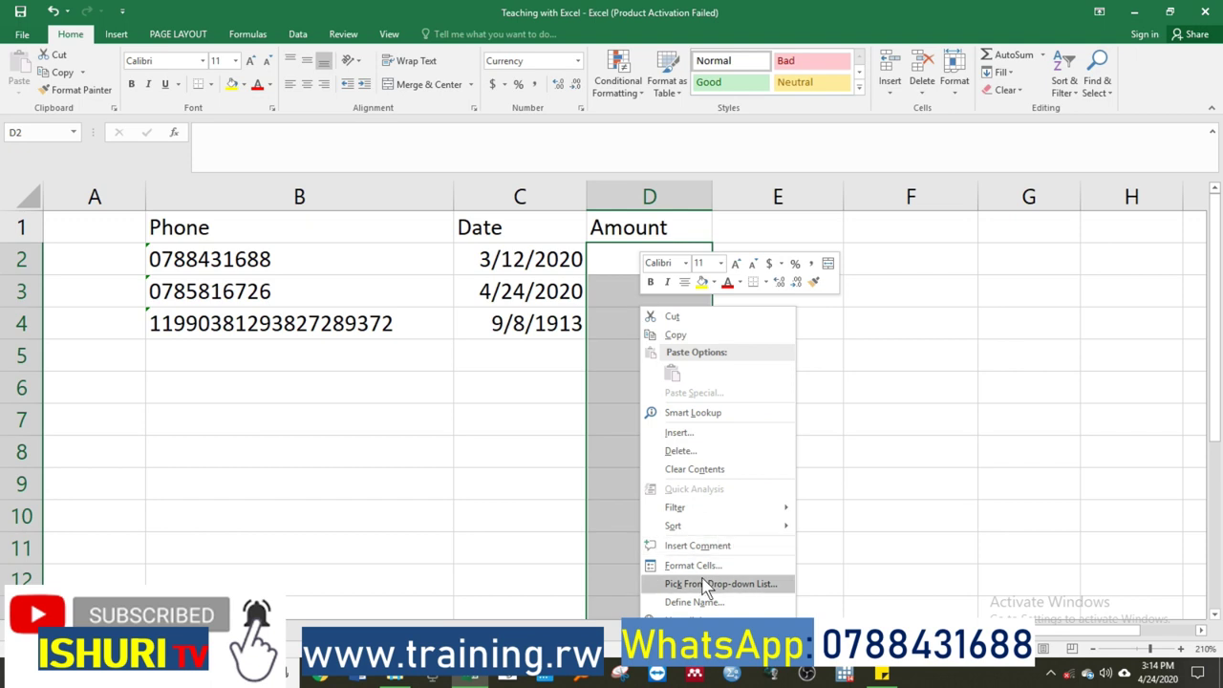
{"action": "left_click", "coordinate": [683, 560]}
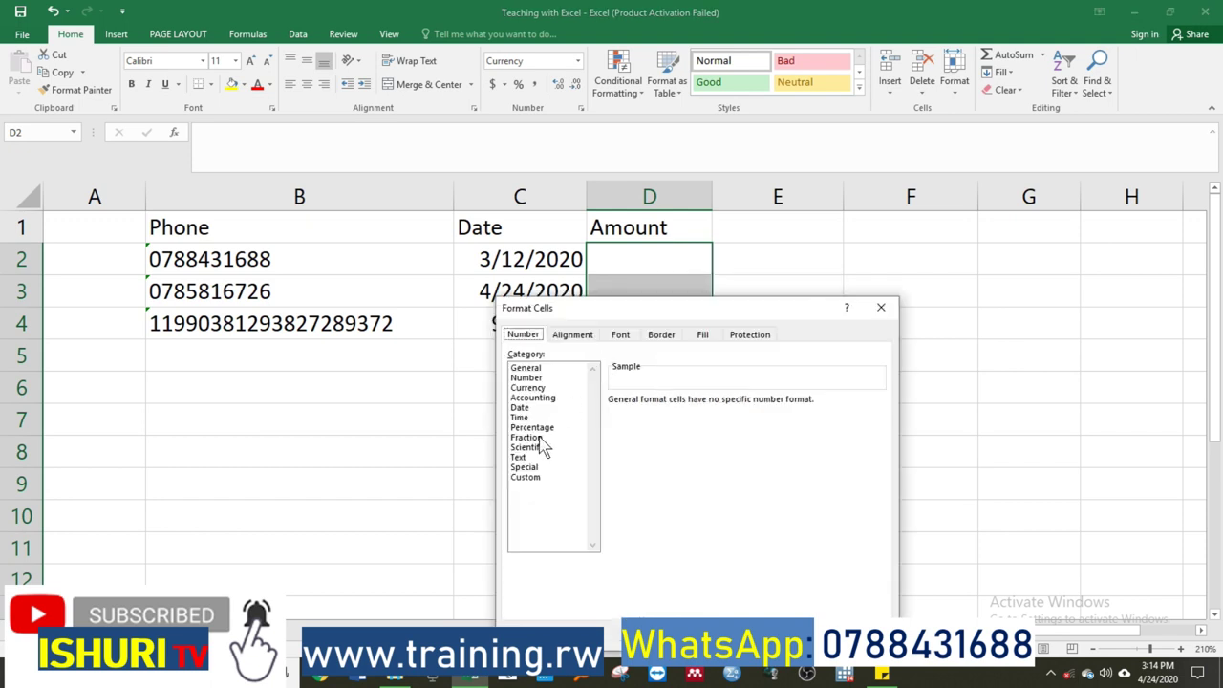
{"action": "left_click", "coordinate": [528, 388]}
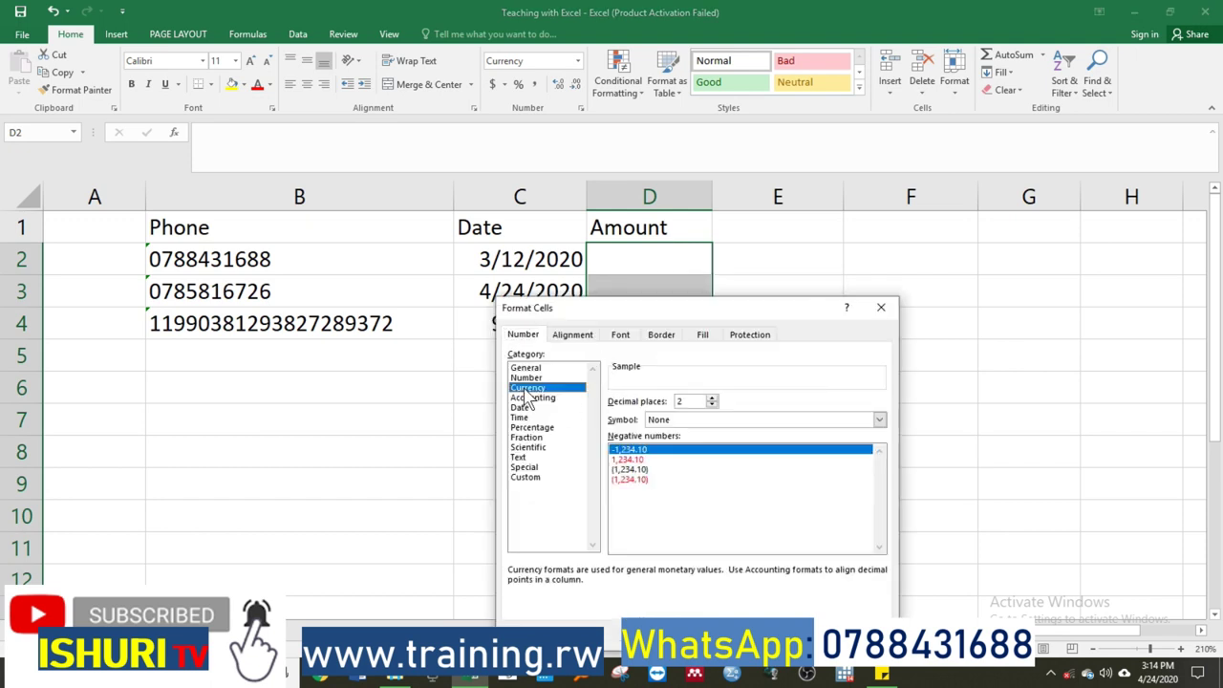
{"action": "left_click", "coordinate": [711, 406]}
Step: Scroll through the currency symbol list and select RWF
{"action": "left_click", "coordinate": [879, 419]}
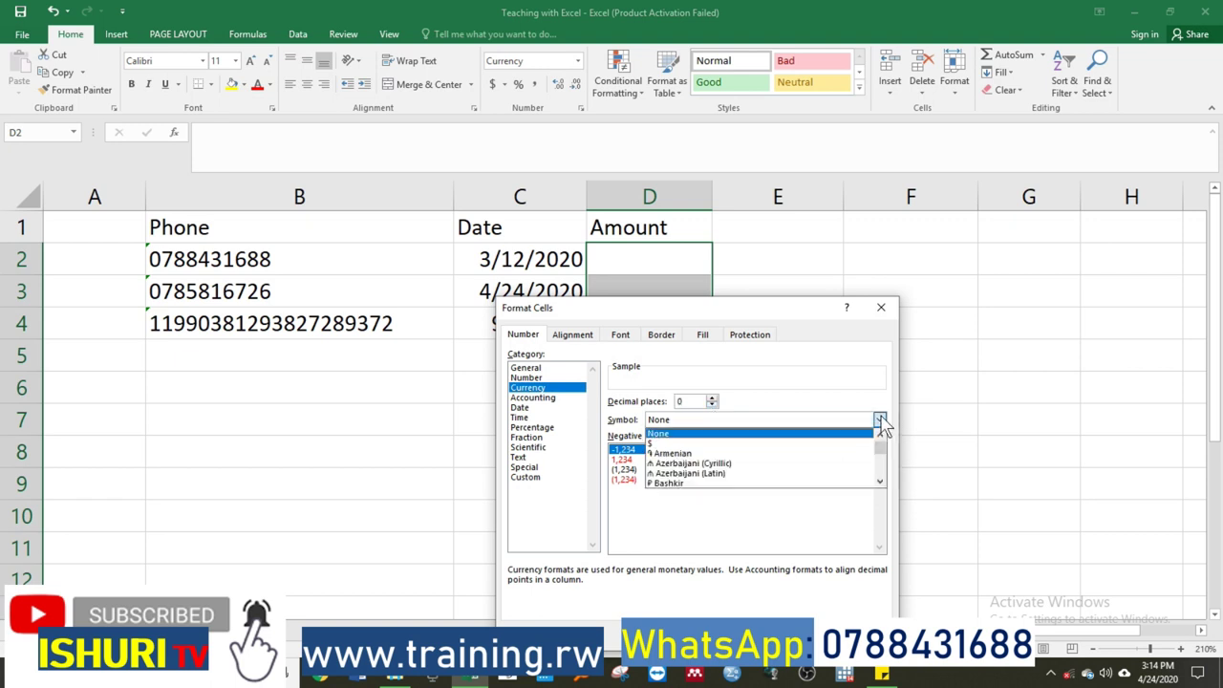
{"action": "left_click", "coordinate": [880, 483]}
{"action": "left_click", "coordinate": [880, 483]}
{"action": "left_click", "coordinate": [880, 482]}
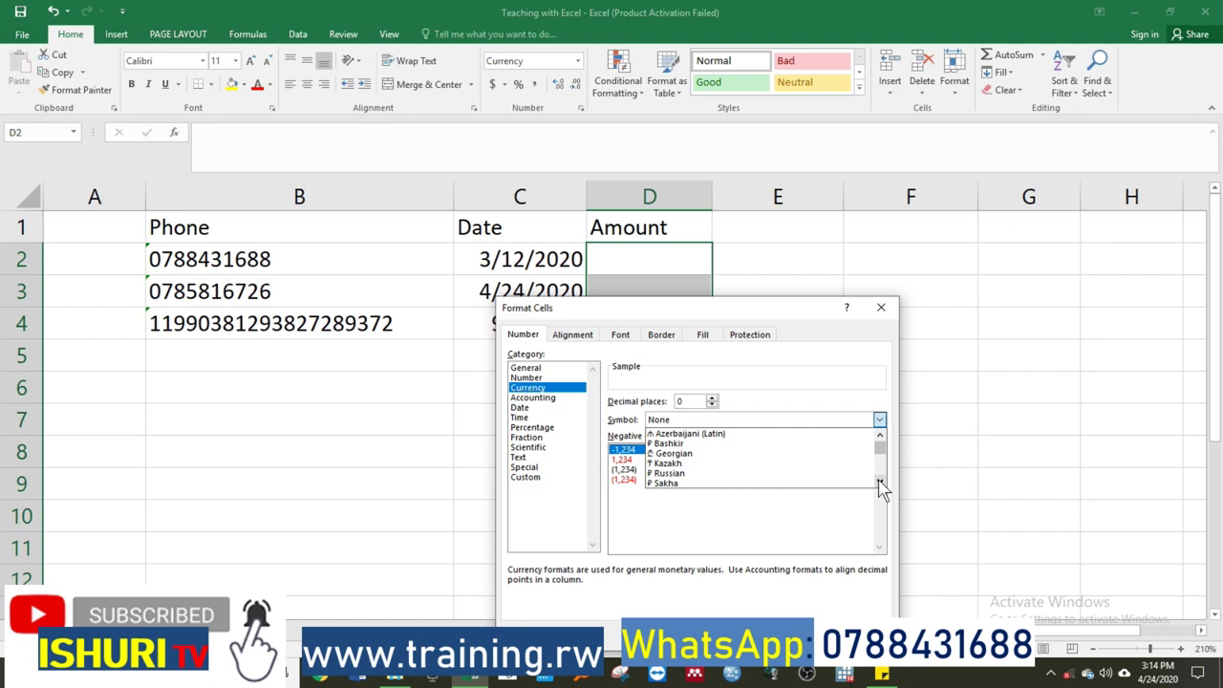
{"action": "left_click", "coordinate": [880, 483]}
{"action": "left_click", "coordinate": [880, 483]}
{"action": "left_click", "coordinate": [880, 483]}
{"action": "left_click", "coordinate": [880, 482]}
{"action": "left_click", "coordinate": [880, 482]}
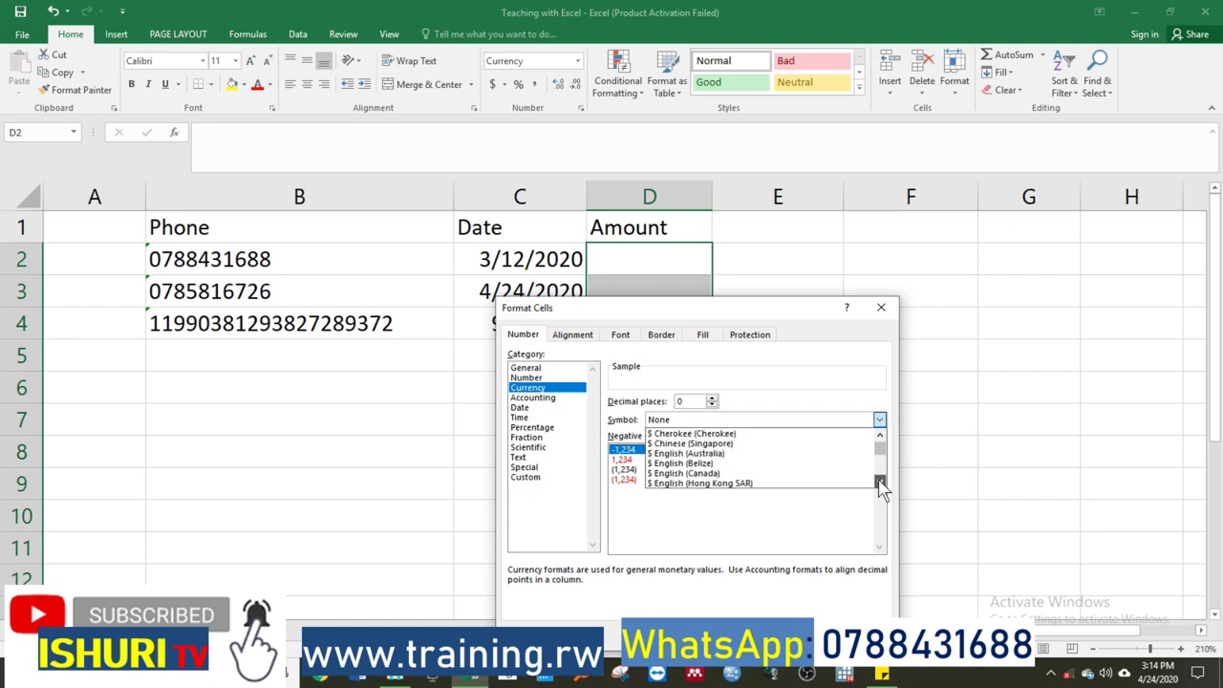
{"action": "left_click", "coordinate": [880, 483]}
{"action": "left_click_drag", "start_coordinate": [881, 457], "coordinate": [881, 480]}
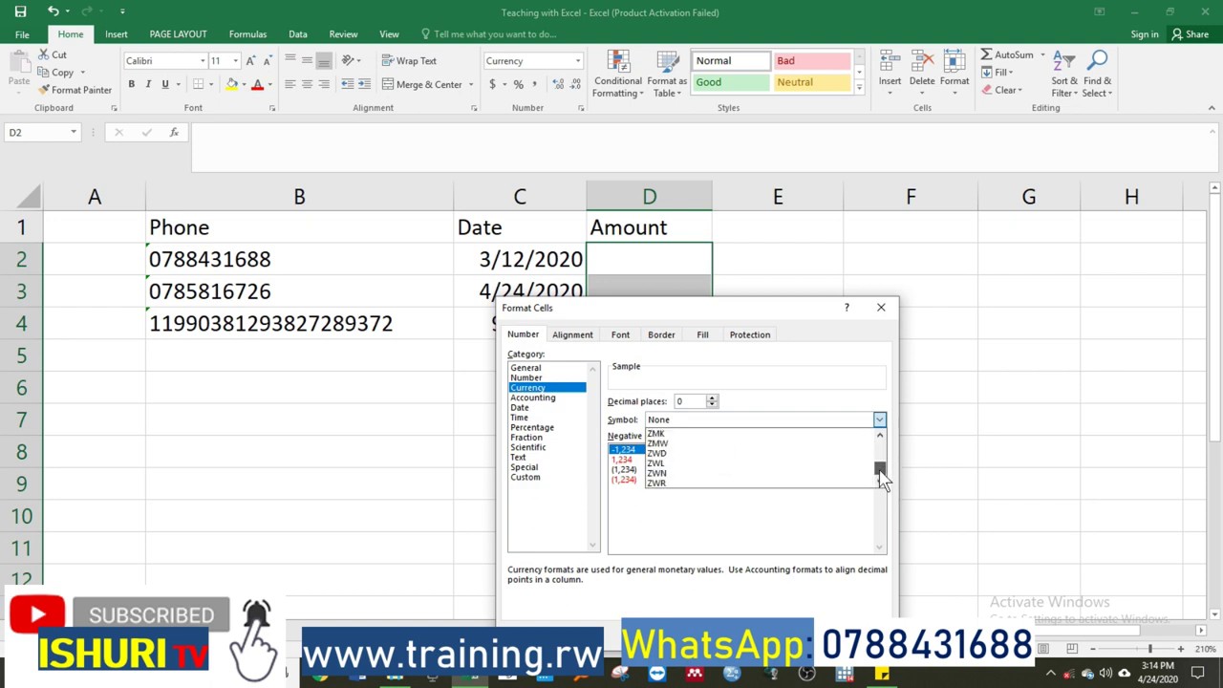
{"action": "left_click", "coordinate": [880, 439]}
{"action": "left_click", "coordinate": [880, 438]}
{"action": "left_click", "coordinate": [880, 438]}
{"action": "left_click", "coordinate": [880, 439]}
{"action": "left_click", "coordinate": [880, 438]}
{"action": "left_click", "coordinate": [880, 438]}
{"action": "left_click", "coordinate": [880, 438]}
{"action": "left_click", "coordinate": [880, 438]}
{"action": "left_click", "coordinate": [880, 438]}
{"action": "left_click", "coordinate": [880, 439]}
{"action": "left_click", "coordinate": [880, 439]}
{"action": "left_click", "coordinate": [880, 439]}
{"action": "left_click", "coordinate": [880, 438]}
{"action": "left_click", "coordinate": [880, 439]}
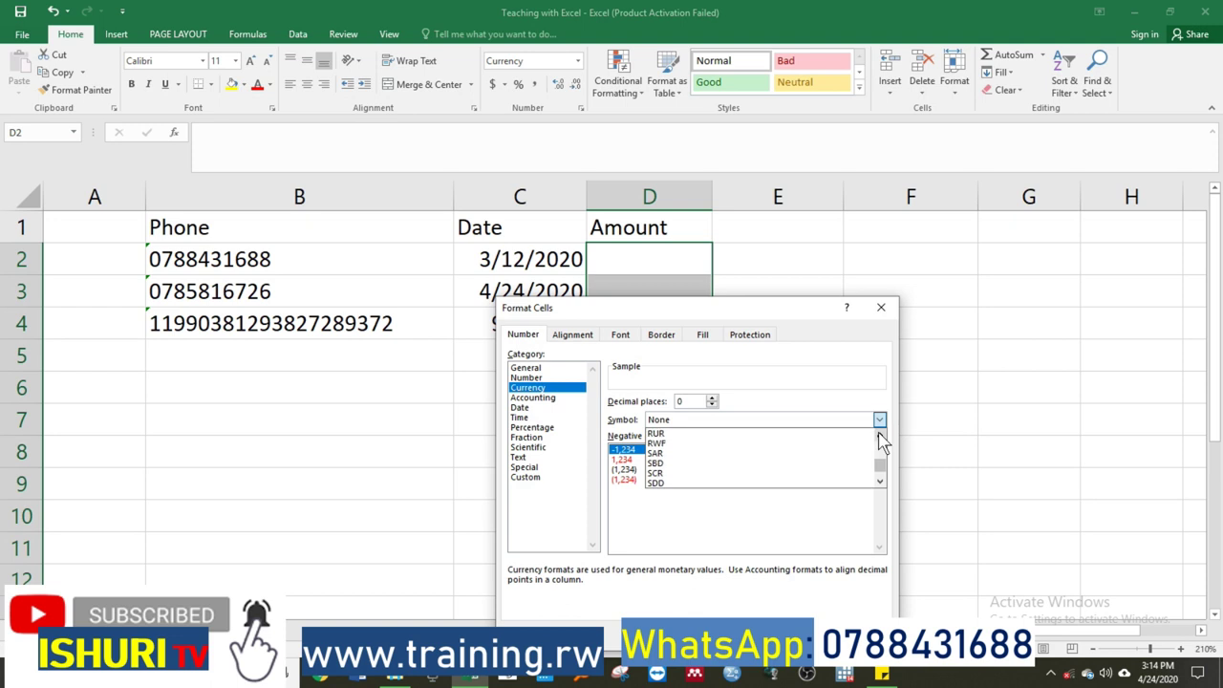
{"action": "left_click", "coordinate": [678, 445]}
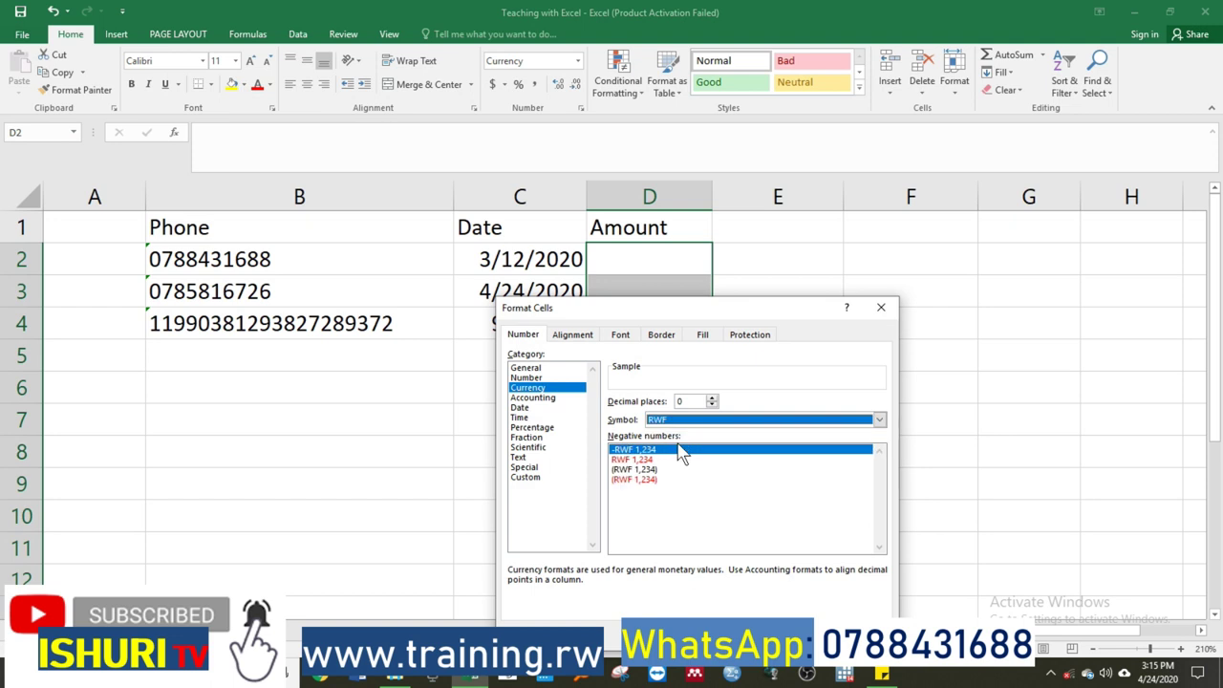
Step: Confirm the RWF currency format and enter 5000 as the first amount in D2
{"action": "key", "text": "Return"}
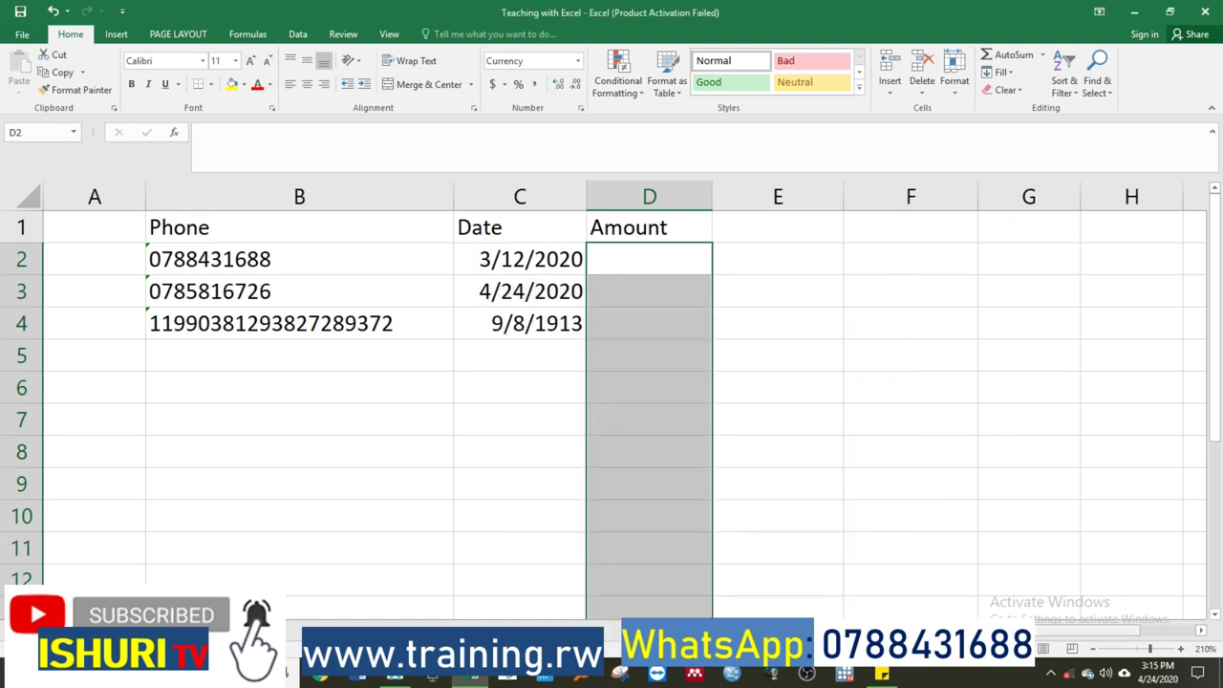
{"action": "left_click", "coordinate": [626, 260]}
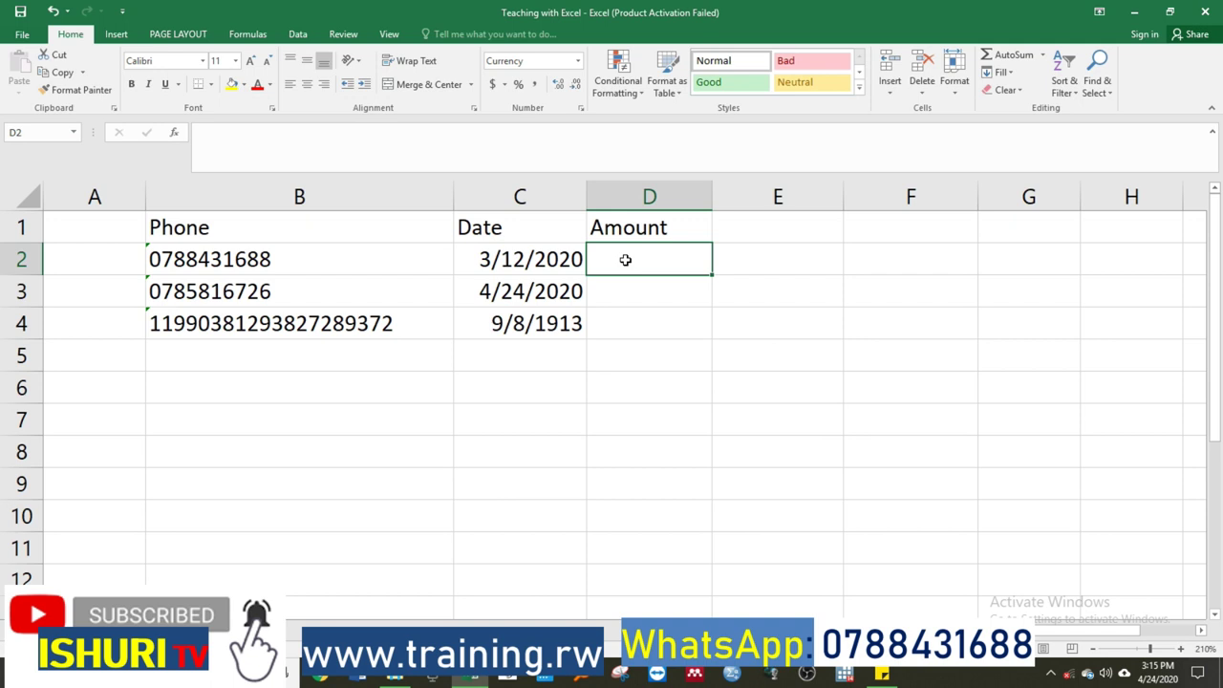
{"action": "type", "text": "5000"}
{"action": "key", "text": "Return"}
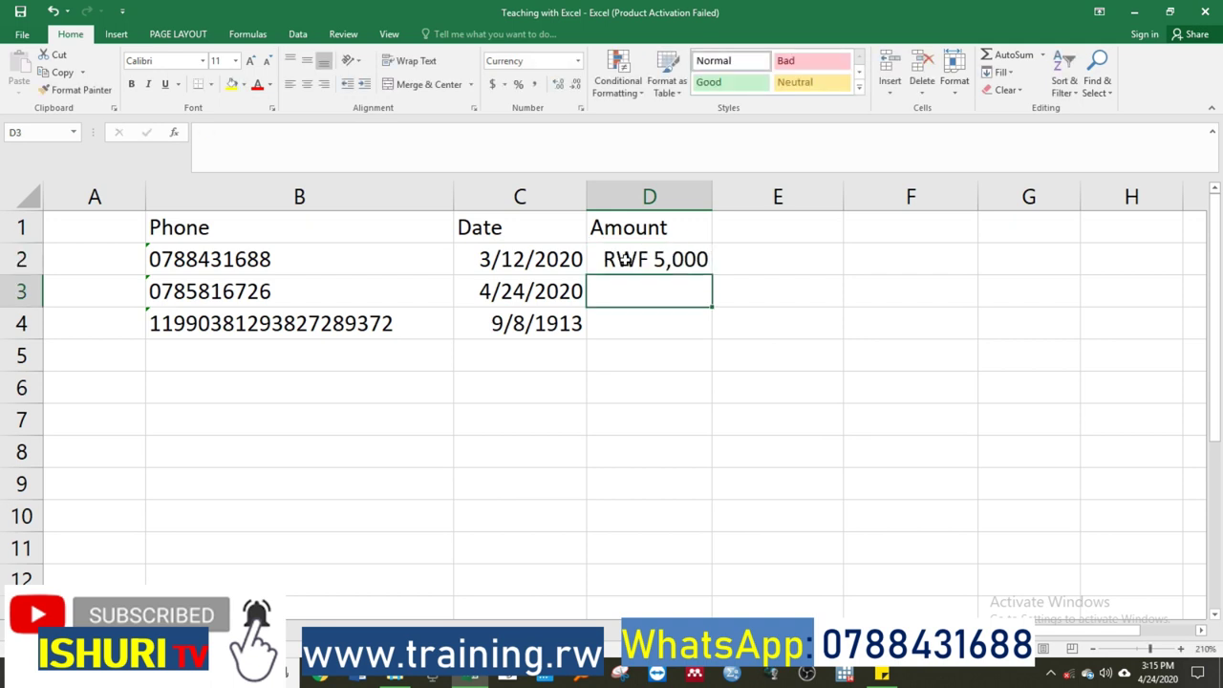
Step: Enter 50 and 30000000 in D3:D4 and widen column D to show RWF 30,000,000
{"action": "left_click", "coordinate": [755, 281]}
{"action": "left_click", "coordinate": [682, 291]}
{"action": "type", "text": "50"}
{"action": "key", "text": "Return"}
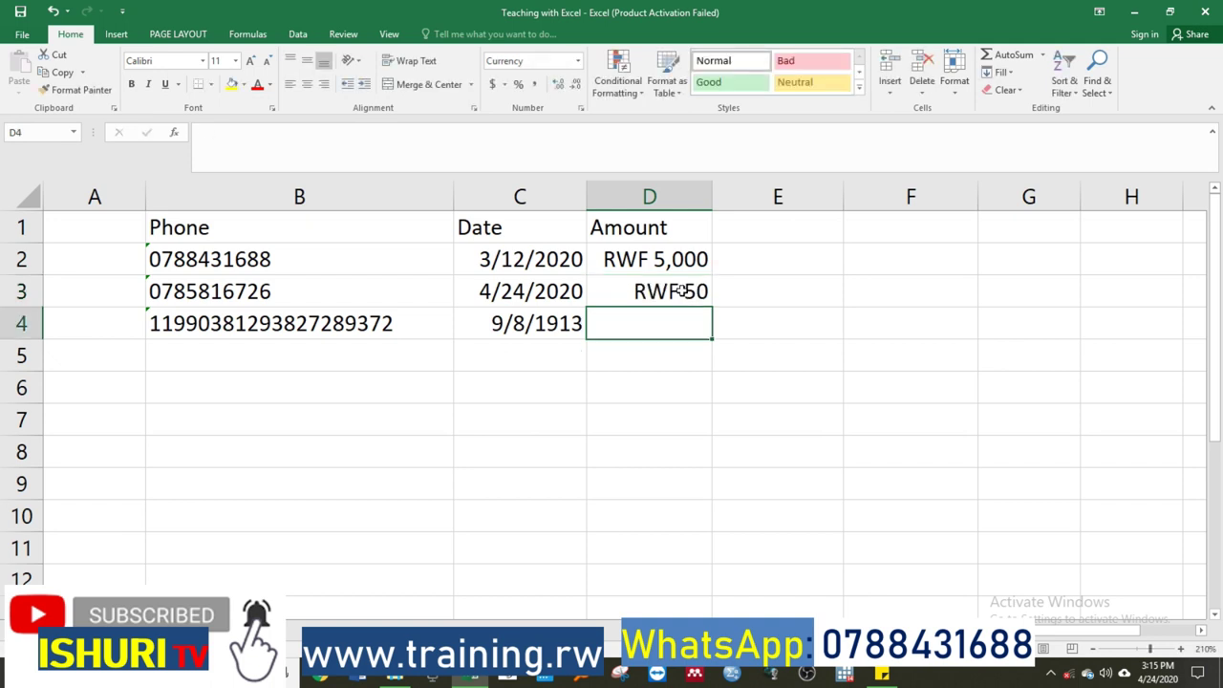
{"action": "type", "text": "300000"}
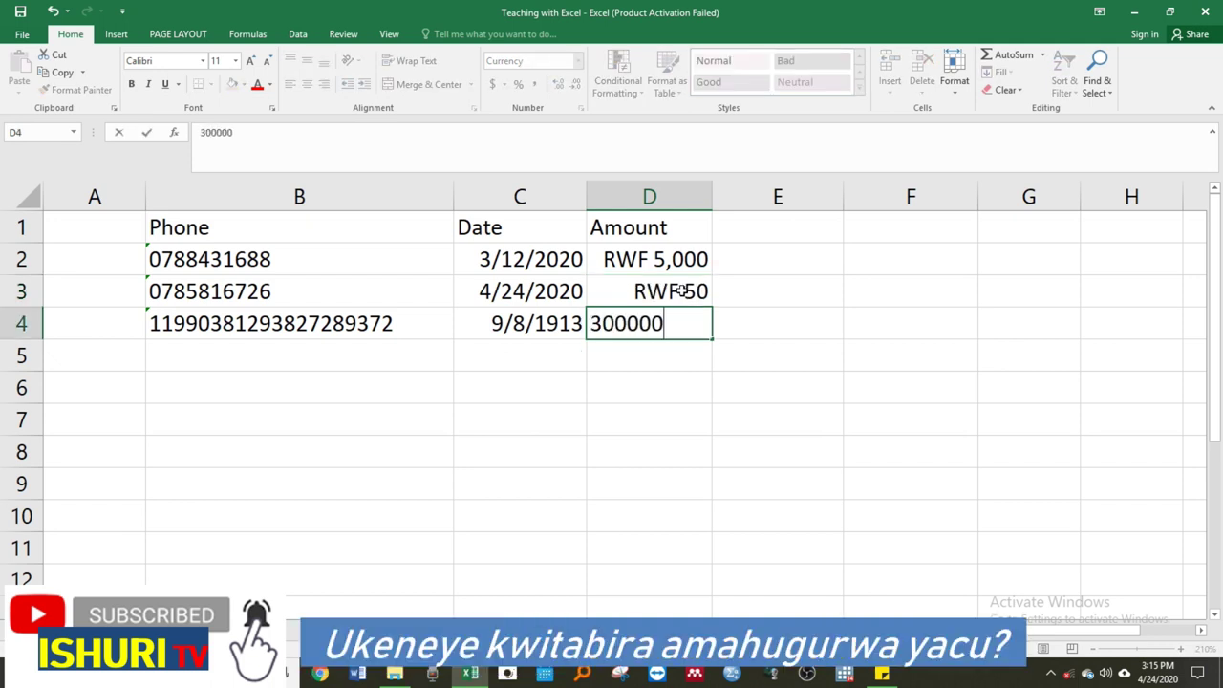
{"action": "type", "text": "00"}
{"action": "key", "text": "Return"}
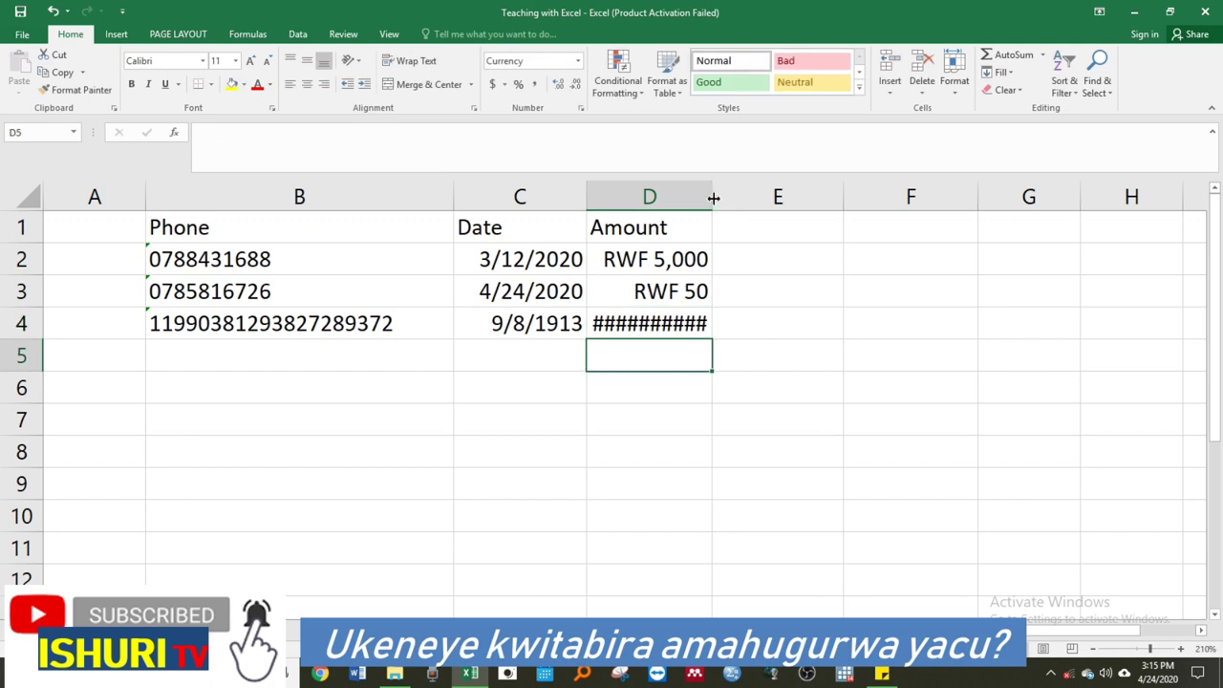
{"action": "left_click_drag", "start_coordinate": [712, 201], "coordinate": [763, 201]}
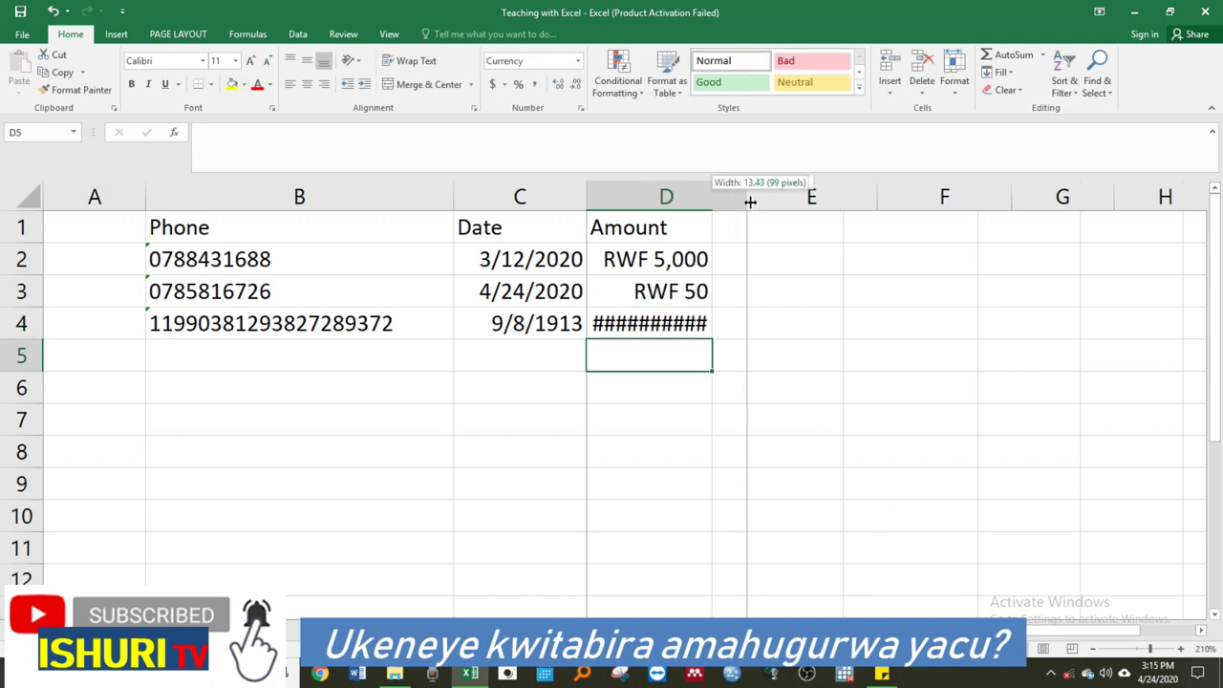
{"action": "left_click", "coordinate": [690, 426]}
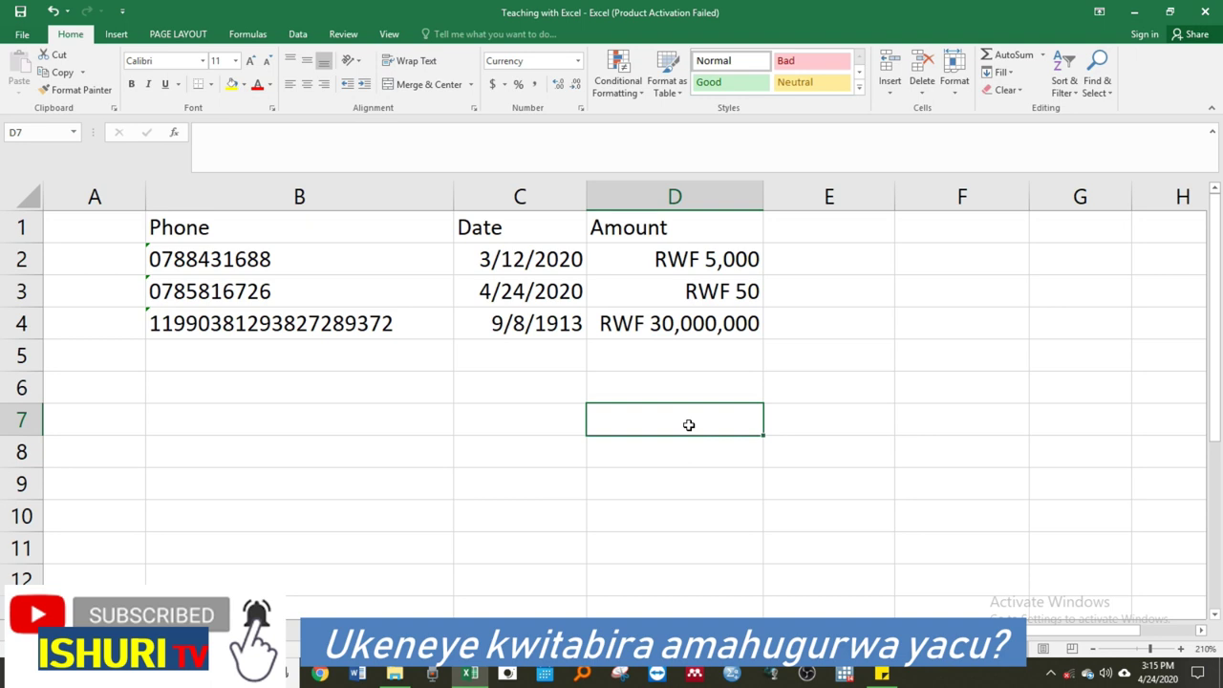
Step: Try selecting the header row, then inspect the RWF 30,000,000 value in D4
{"action": "left_click_drag", "start_coordinate": [238, 259], "coordinate": [521, 291]}
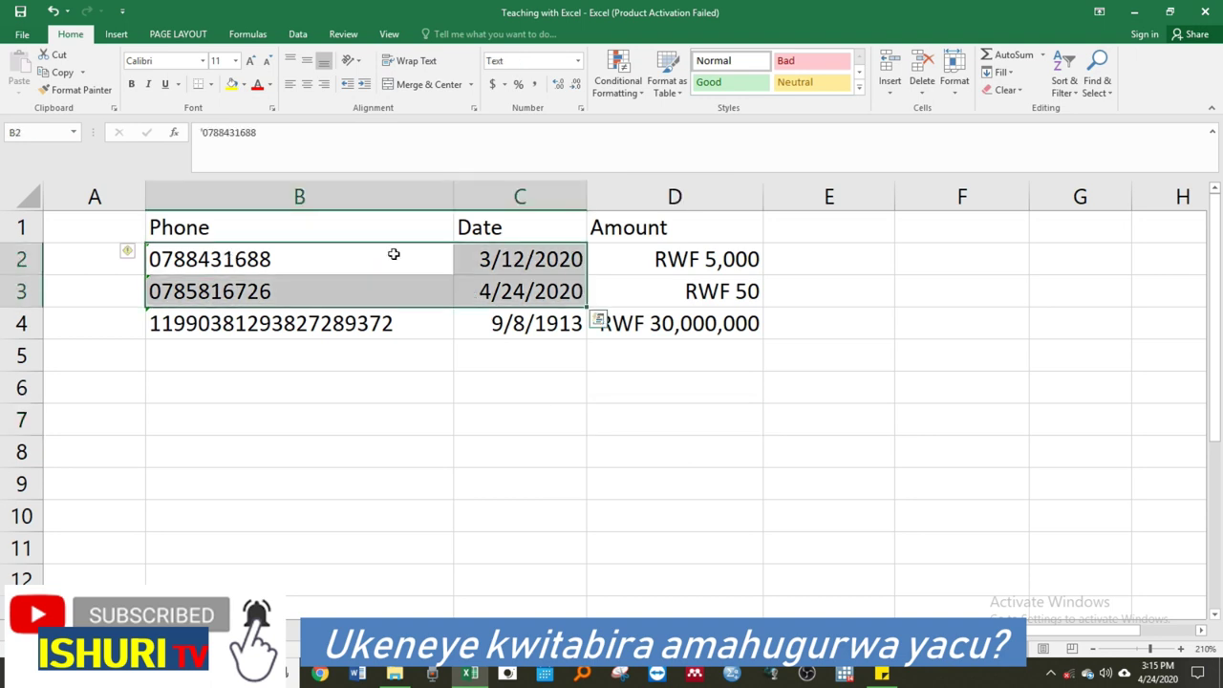
{"action": "left_click_drag", "start_coordinate": [253, 228], "coordinate": [688, 224]}
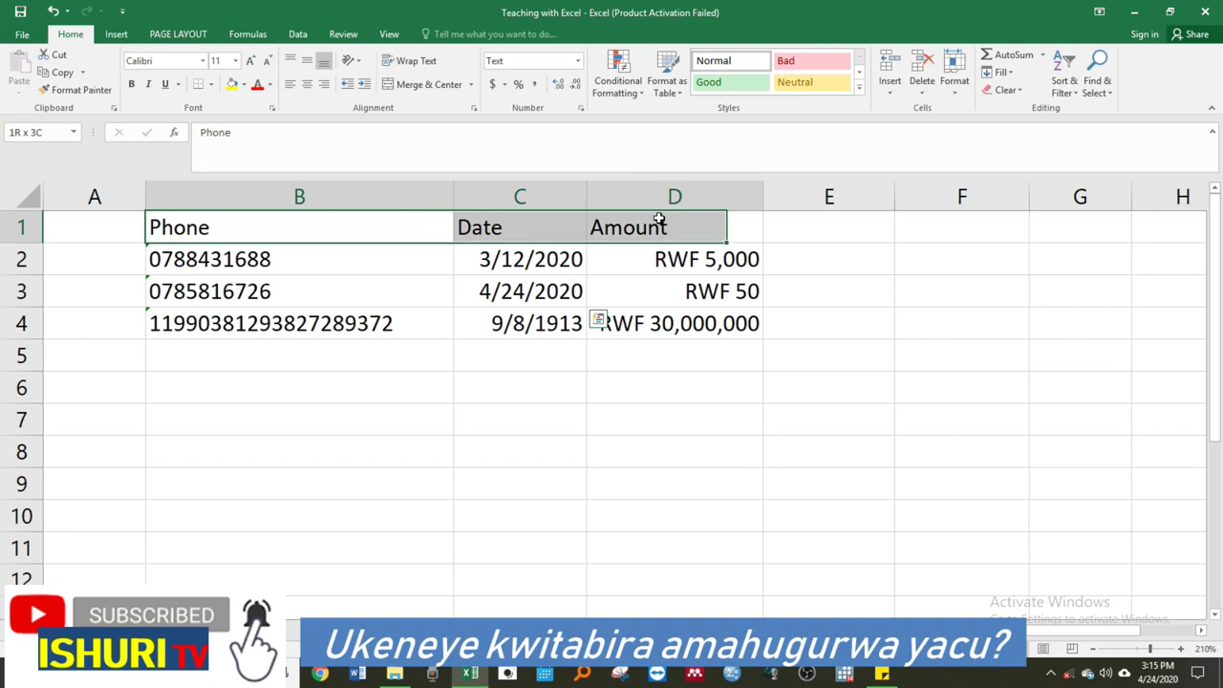
{"action": "mouse_move", "coordinate": [288, 225]}
{"action": "left_mouse_down"}
{"action": "mouse_move", "coordinate": [700, 192]}
{"action": "mouse_move", "coordinate": [707, 217]}
{"action": "left_mouse_up"}
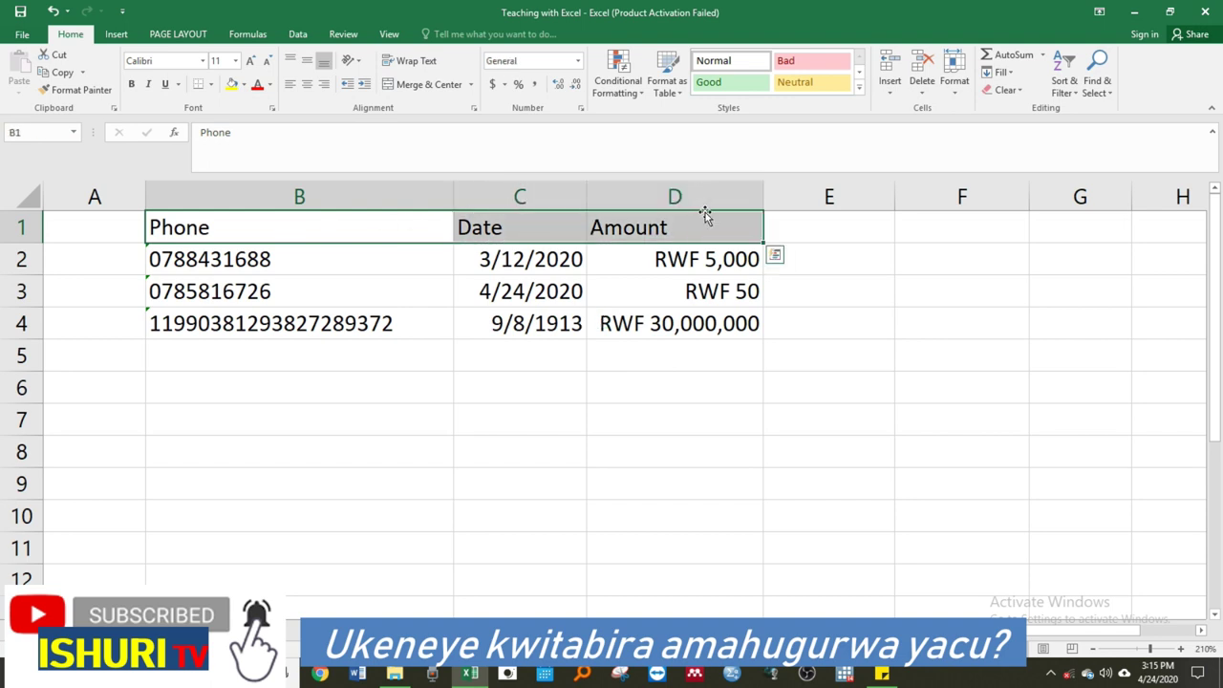
{"action": "left_click_drag", "start_coordinate": [375, 230], "coordinate": [716, 217]}
{"action": "left_click", "coordinate": [683, 332]}
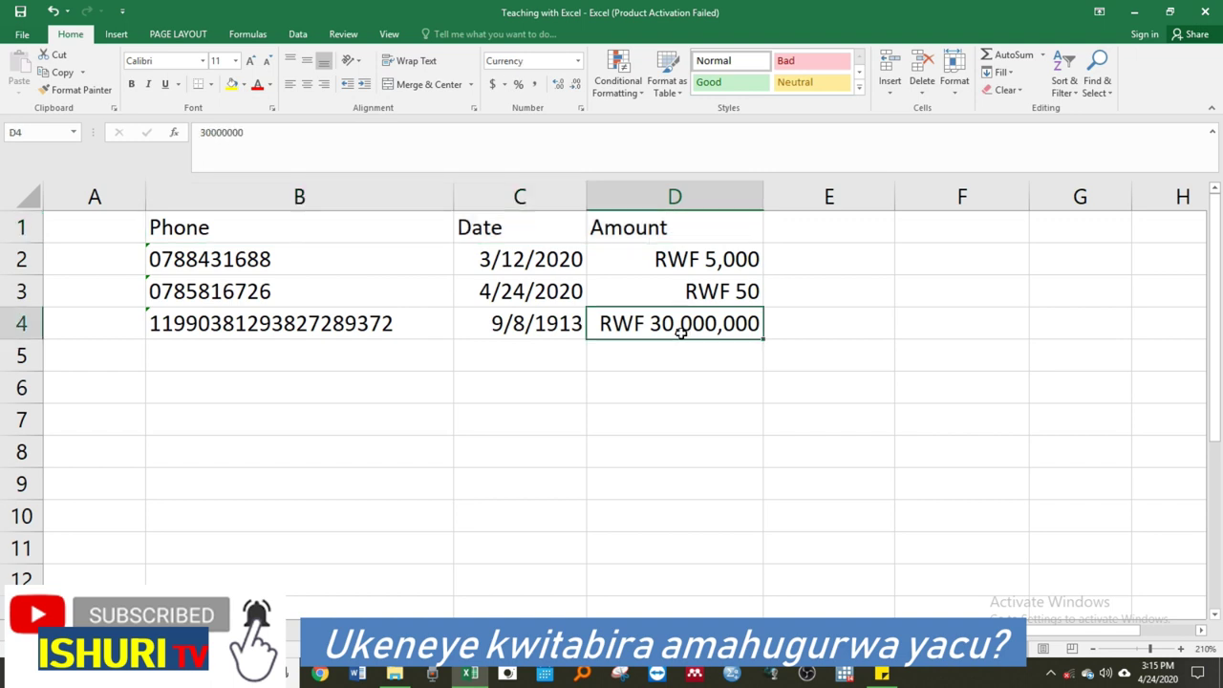
{"action": "double_click", "coordinate": [681, 332]}
{"action": "left_click_drag", "start_coordinate": [647, 325], "coordinate": [794, 326]}
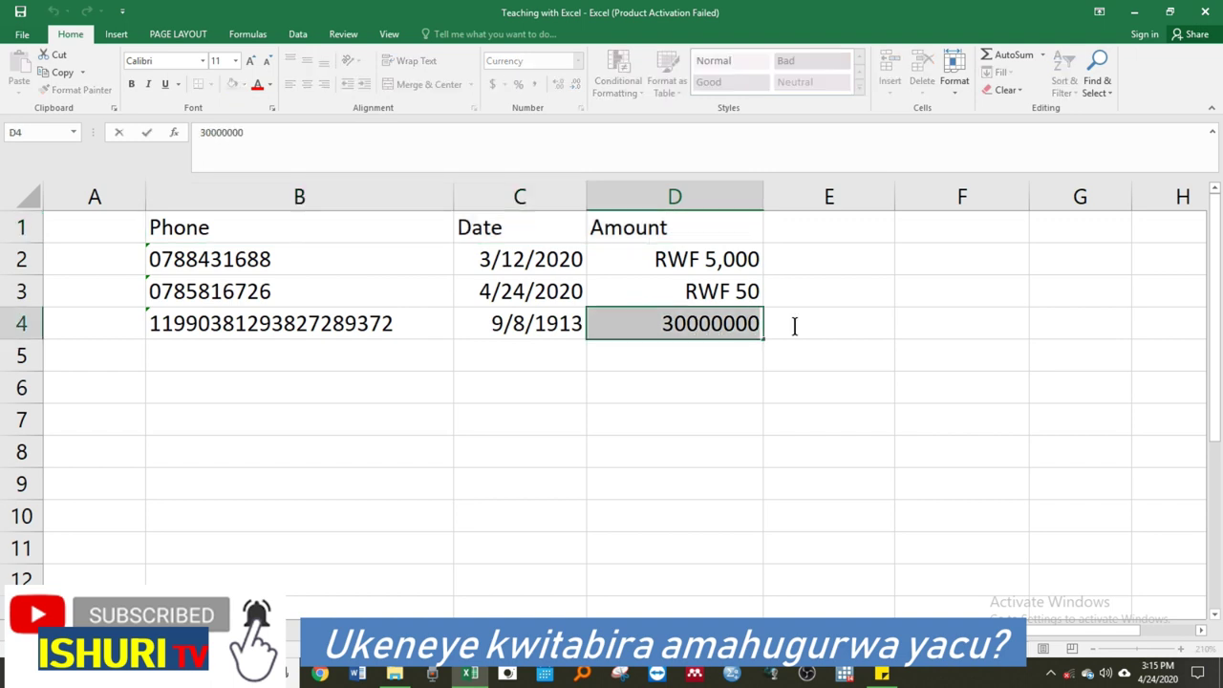
{"action": "left_click", "coordinate": [690, 391]}
Step: Select the Phone, Date and Amount headers in B1:D1 and make them bold
{"action": "left_click", "coordinate": [256, 226]}
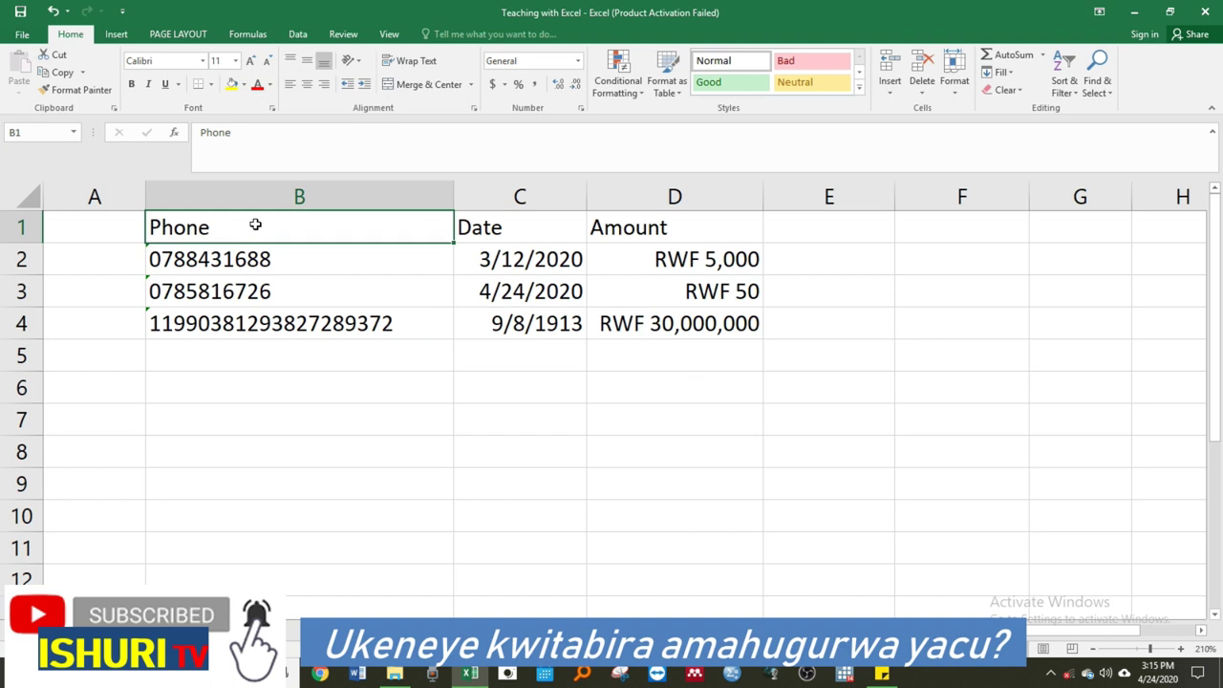
{"action": "left_click", "coordinate": [498, 323]}
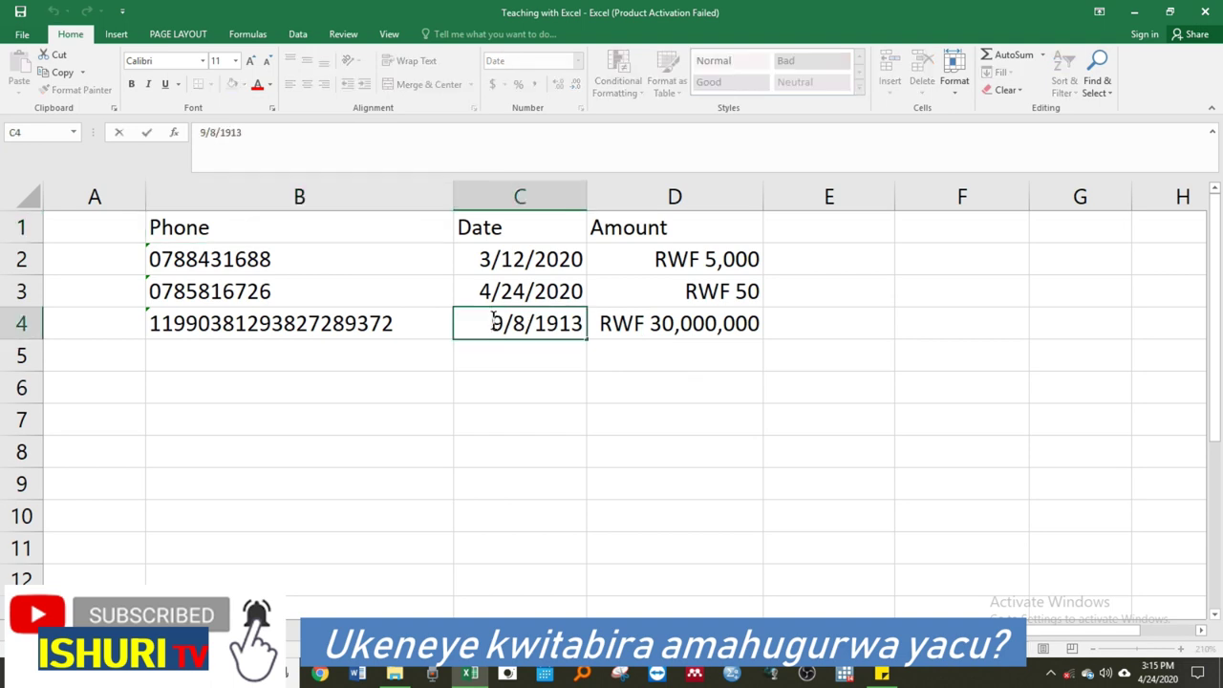
{"action": "left_click", "coordinate": [400, 260]}
{"action": "left_click", "coordinate": [262, 229]}
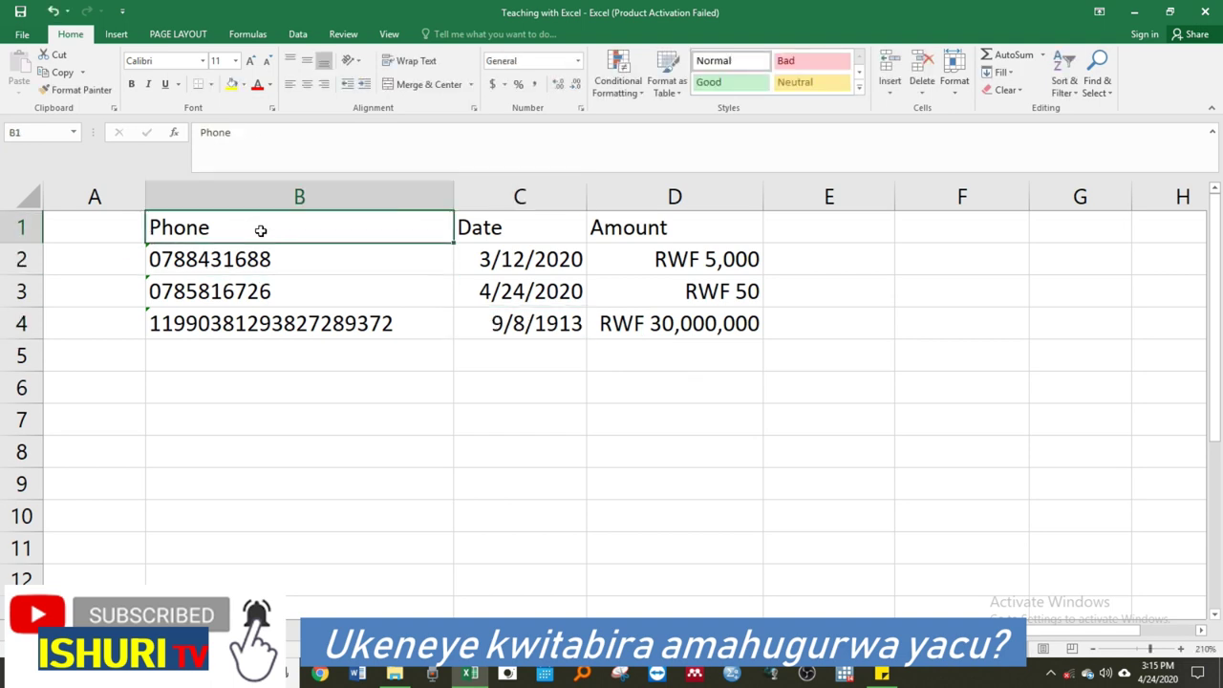
{"action": "left_click_drag", "start_coordinate": [461, 226], "coordinate": [694, 226]}
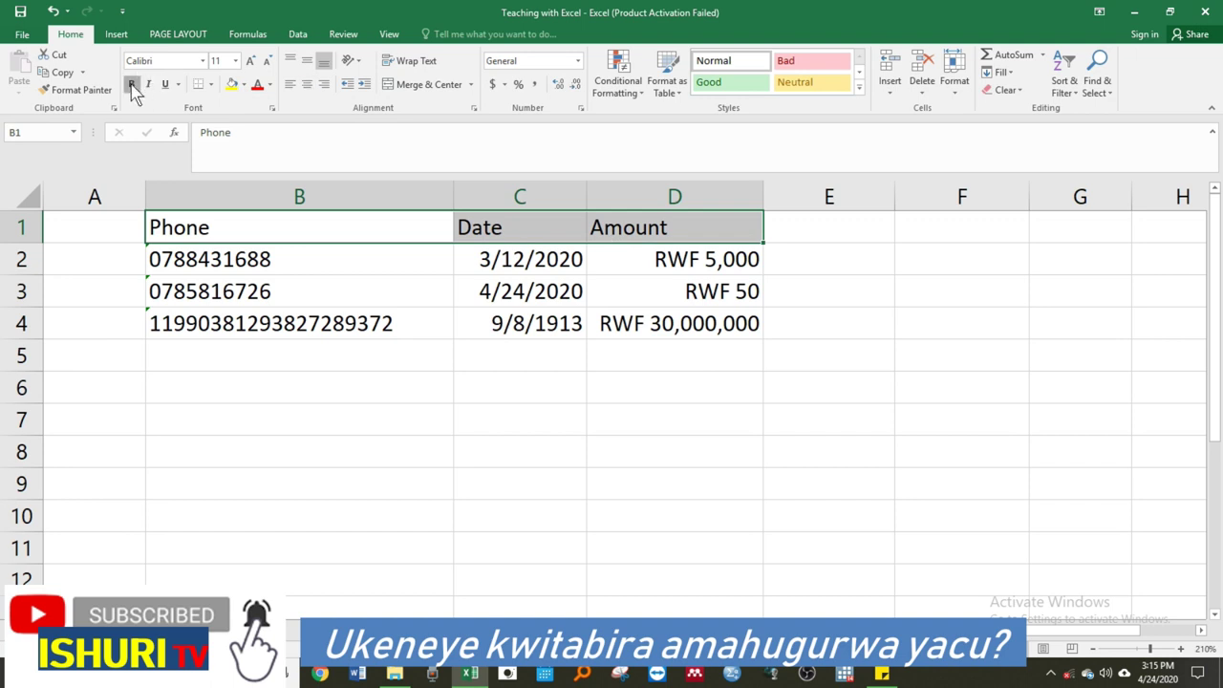
{"action": "left_click", "coordinate": [134, 88]}
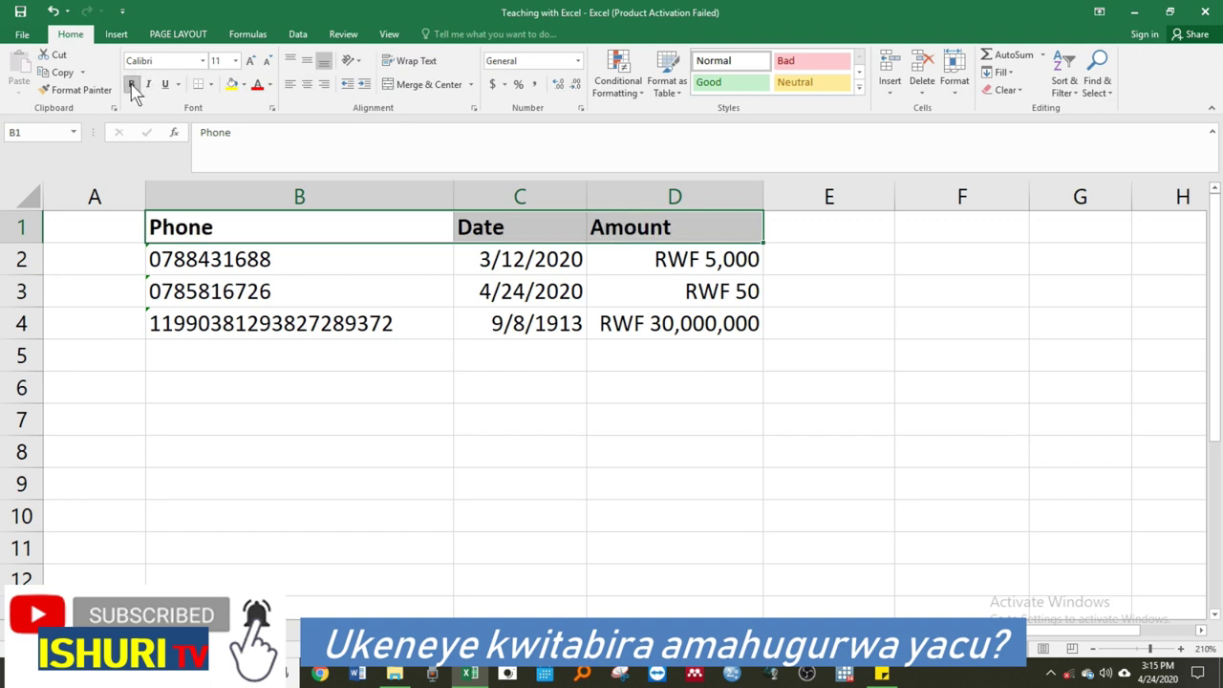
{"action": "left_click", "coordinate": [1181, 649]}
{"action": "left_click", "coordinate": [1181, 649]}
{"action": "left_click", "coordinate": [1181, 649]}
{"action": "left_click", "coordinate": [1181, 649]}
{"action": "left_click", "coordinate": [1181, 649]}
{"action": "left_click", "coordinate": [1181, 649]}
{"action": "left_click", "coordinate": [1181, 648]}
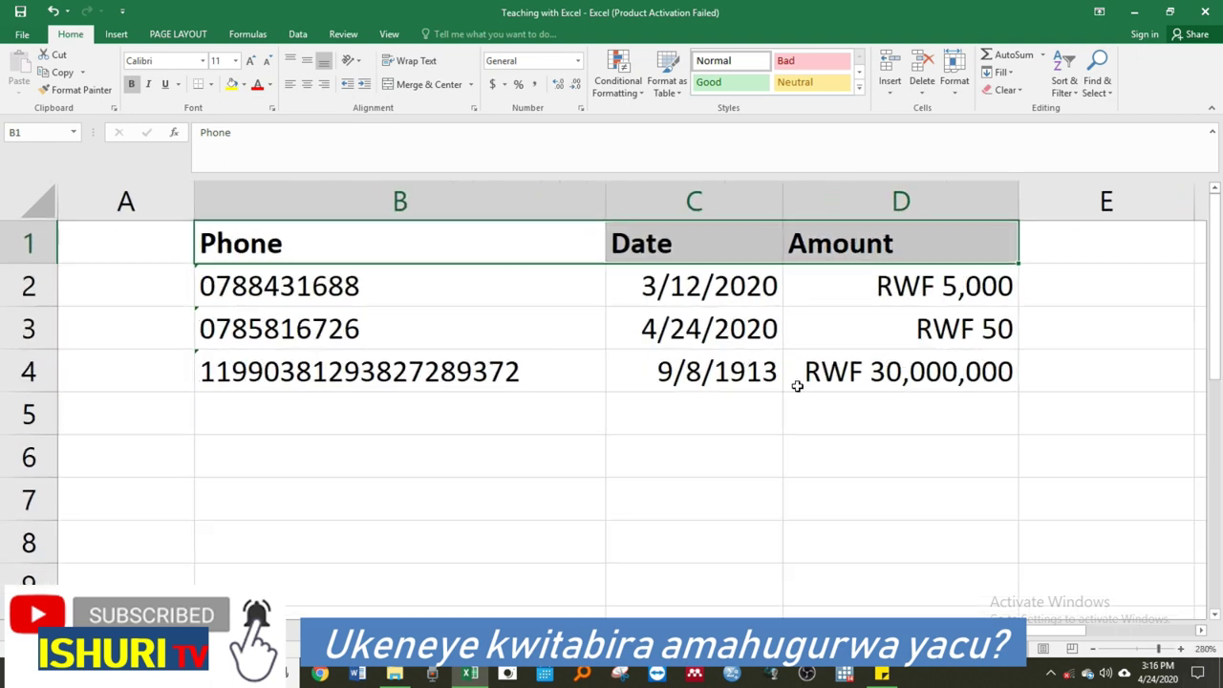
Step: Make the headers bold italic and try single, then double underline
{"action": "left_click", "coordinate": [132, 86]}
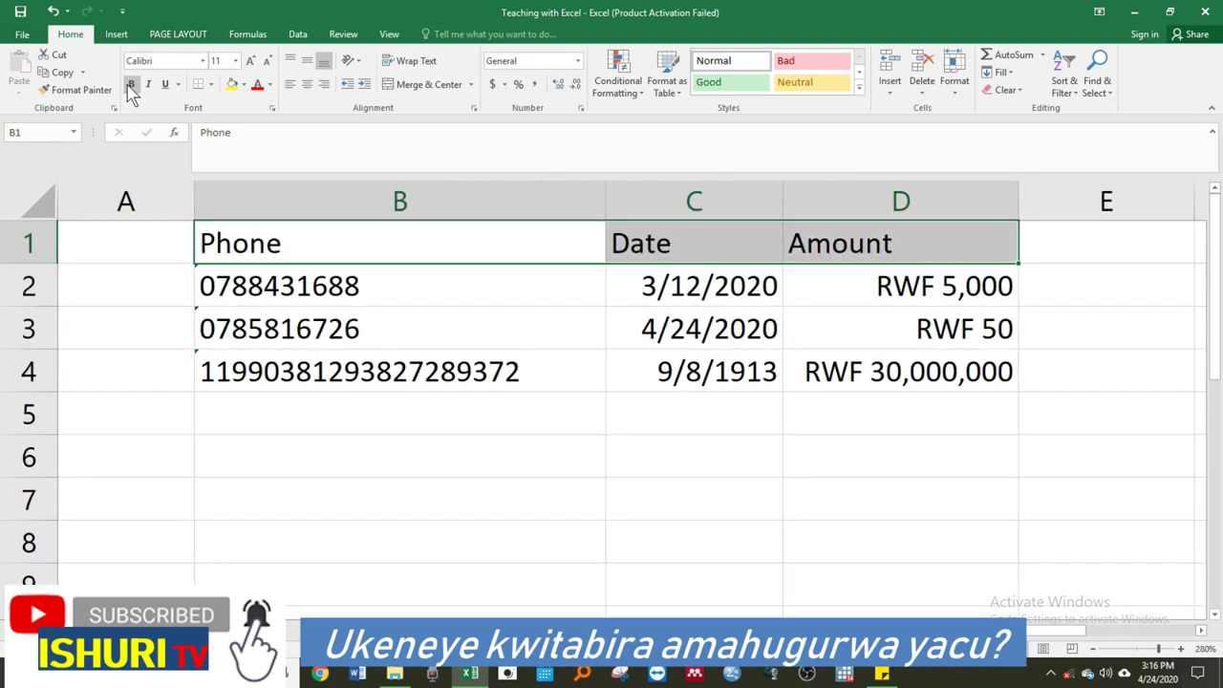
{"action": "left_click", "coordinate": [132, 86]}
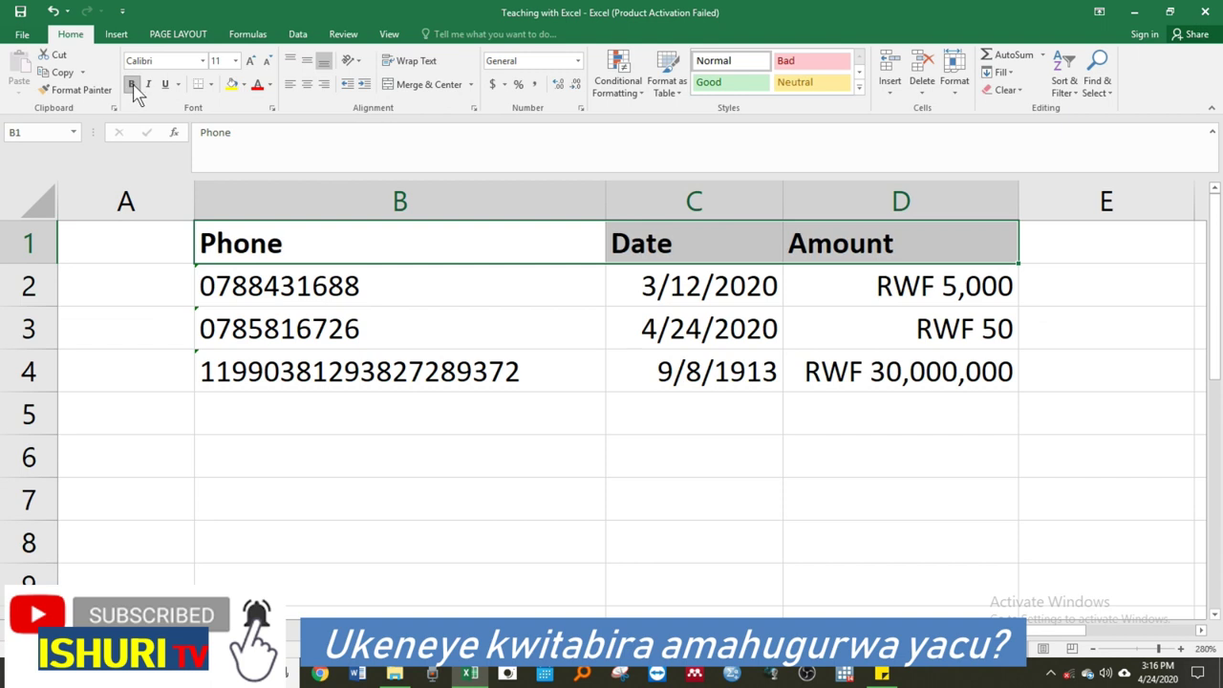
{"action": "left_click", "coordinate": [148, 85]}
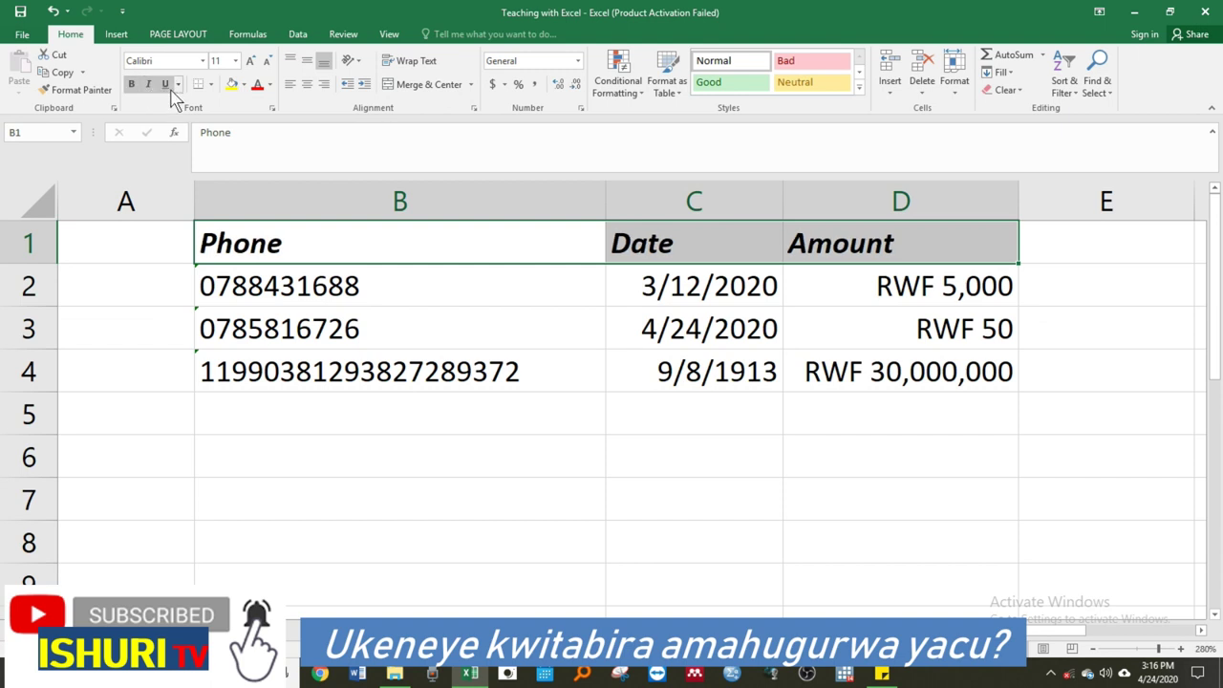
{"action": "left_click", "coordinate": [165, 84]}
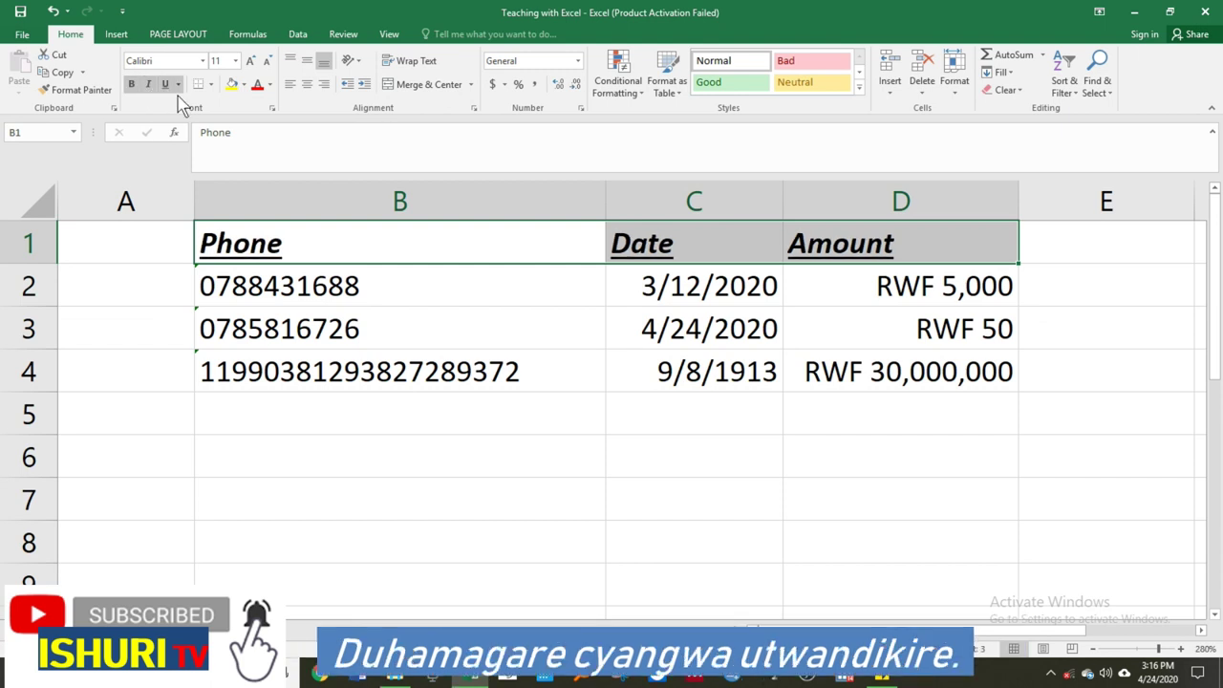
{"action": "left_click", "coordinate": [177, 92]}
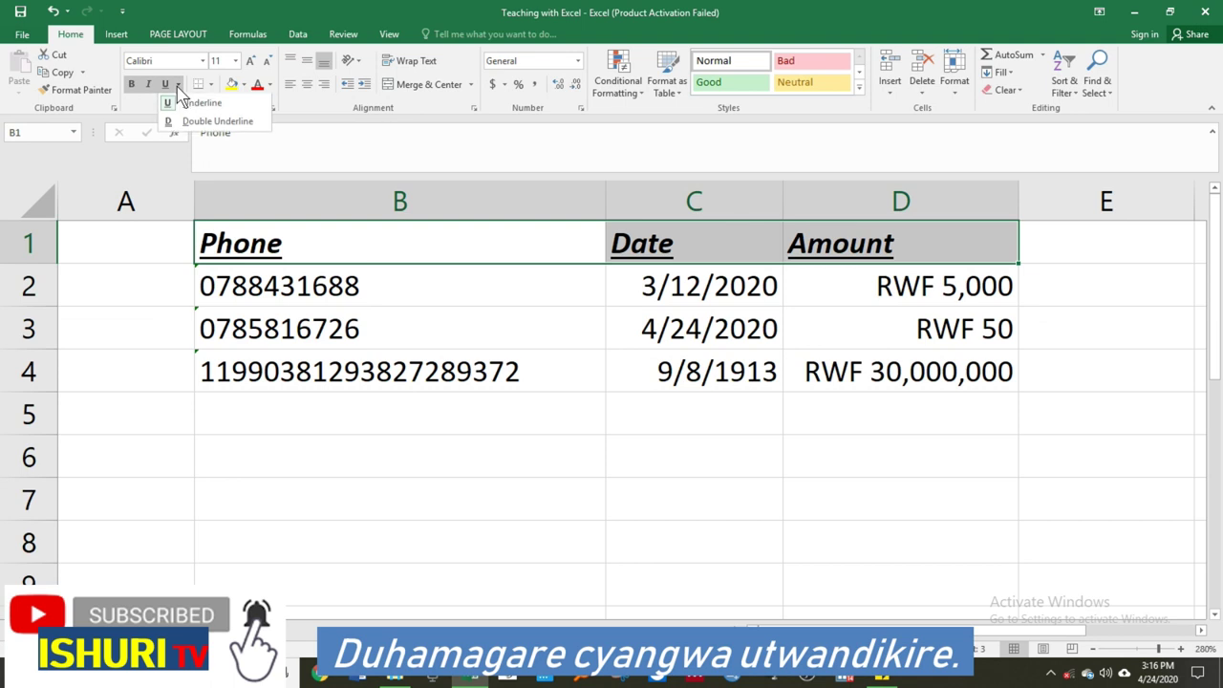
{"action": "left_click", "coordinate": [194, 125]}
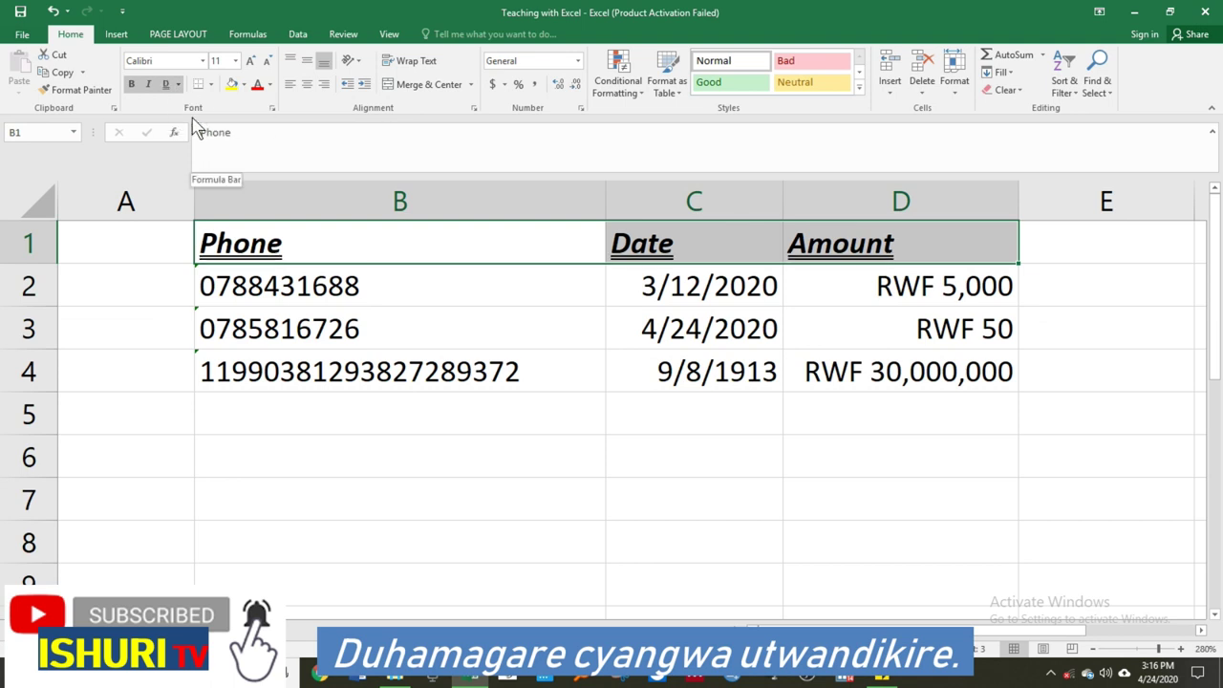
Step: Turn the header underline off, leaving B1:D1 bold italic and selected
{"action": "left_click", "coordinate": [296, 283]}
{"action": "left_click", "coordinate": [366, 320]}
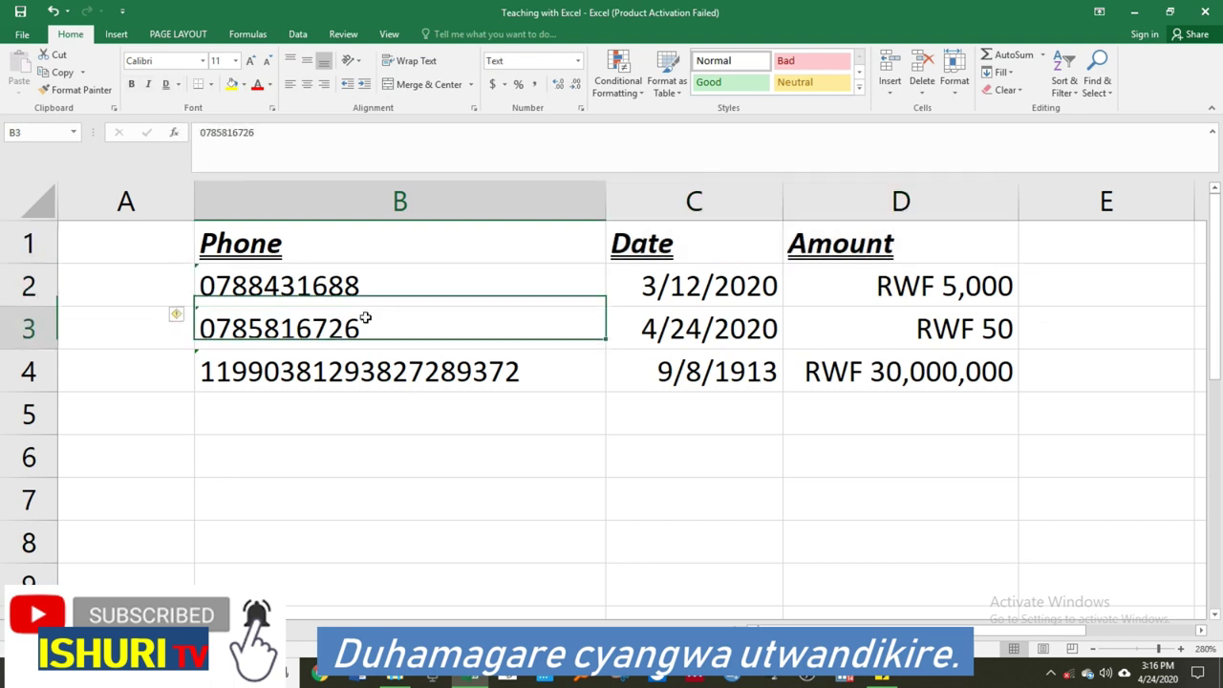
{"action": "left_click", "coordinate": [328, 239]}
{"action": "left_click", "coordinate": [915, 244], "text": "shift"}
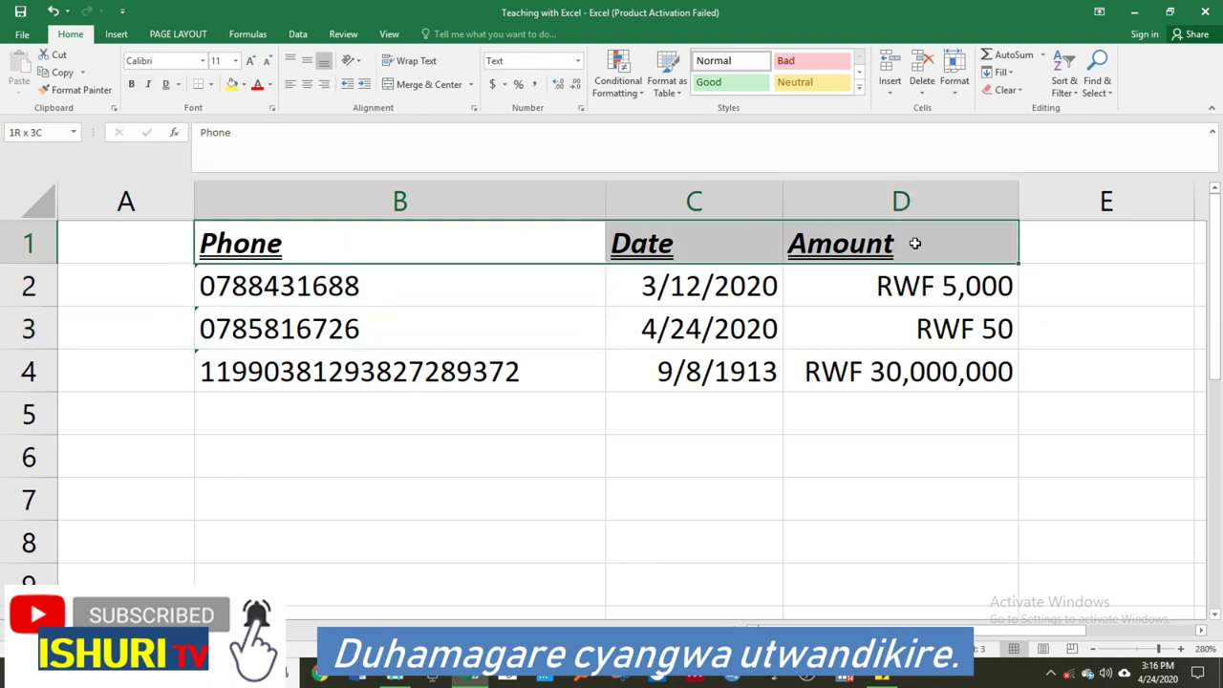
{"action": "left_click", "coordinate": [178, 85]}
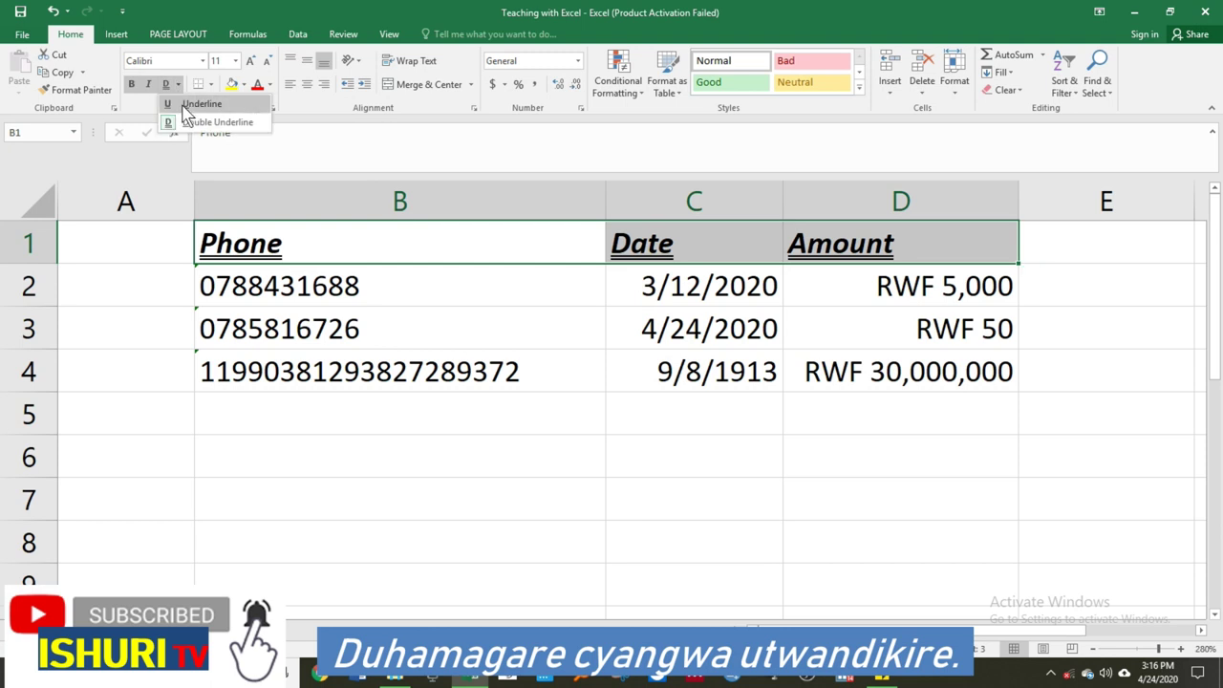
{"action": "left_click", "coordinate": [185, 105]}
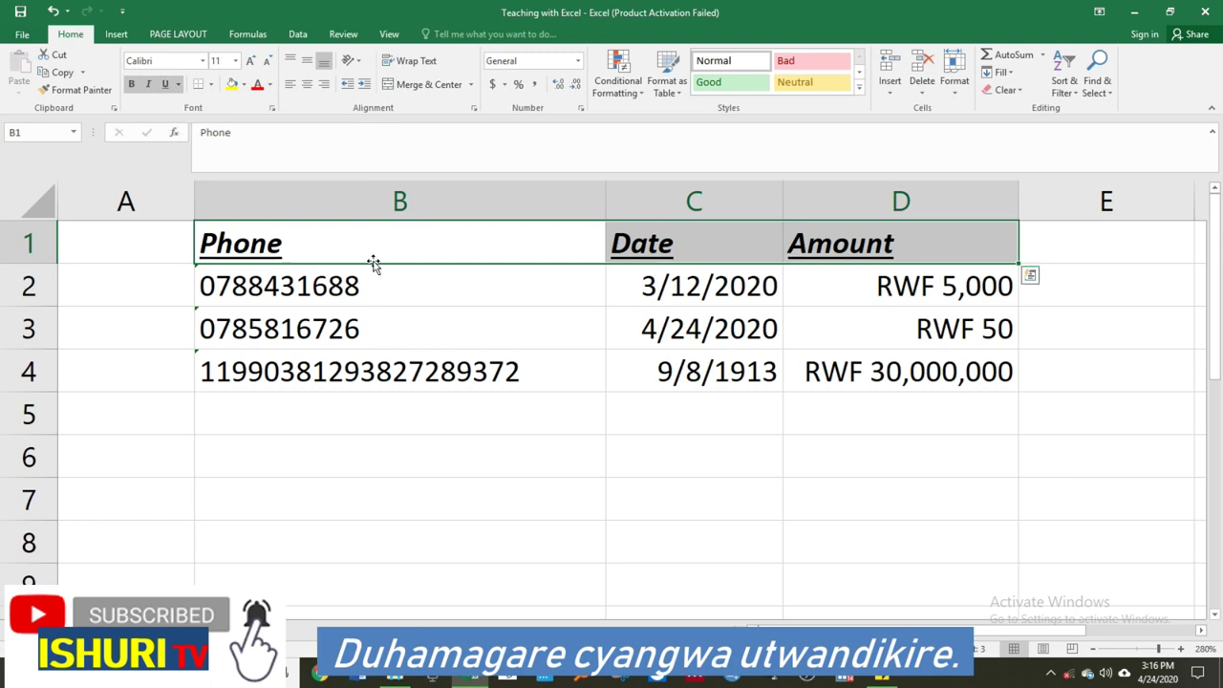
{"action": "left_click", "coordinate": [164, 84]}
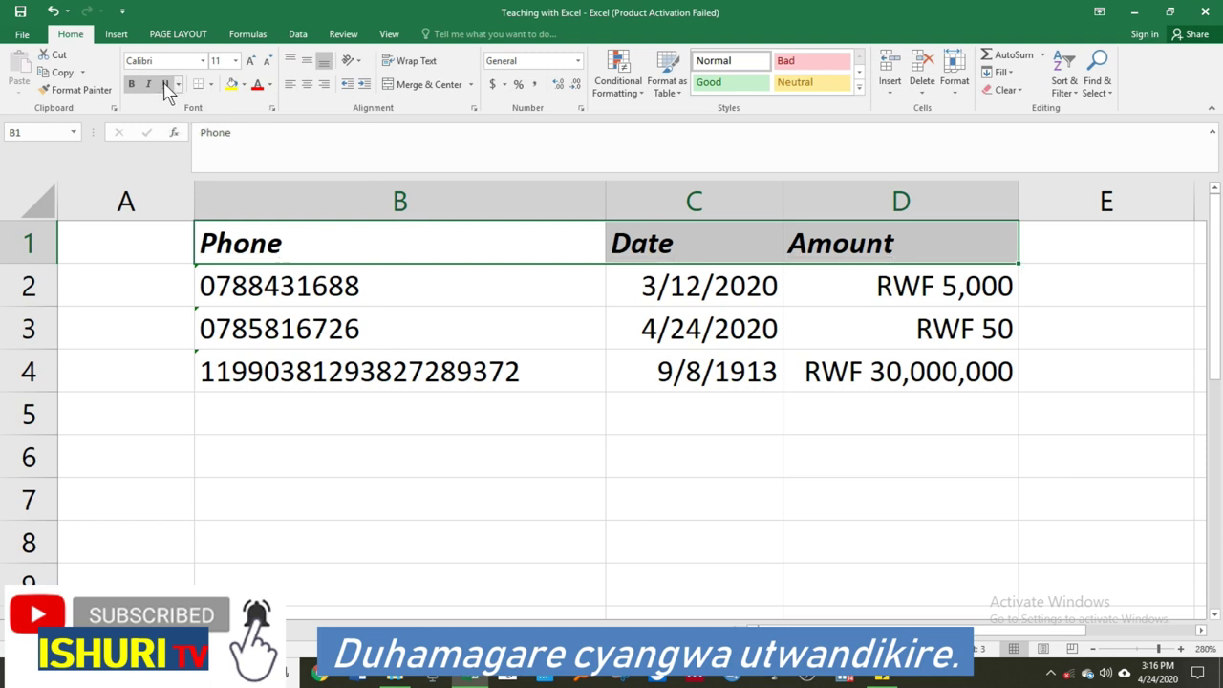
{"action": "left_click", "coordinate": [485, 382]}
{"action": "left_click_drag", "start_coordinate": [363, 241], "coordinate": [855, 236]}
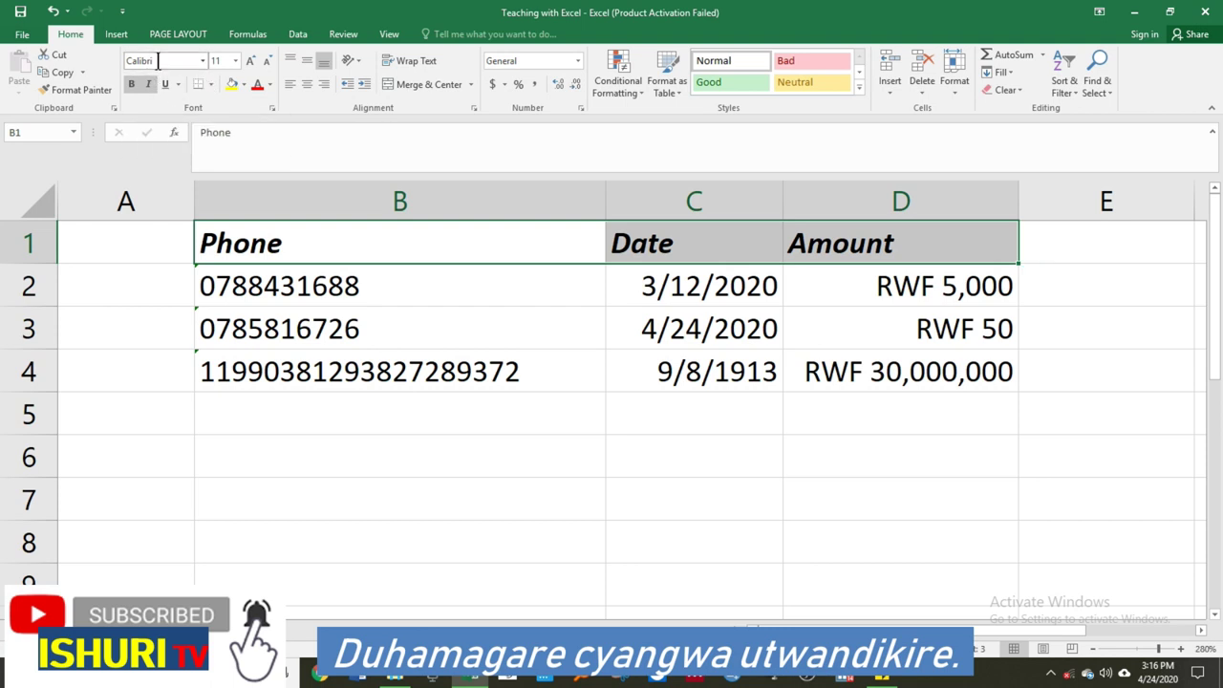
Step: Switch the headers to non-italic Tahoma after briefly trying Times New Roman
{"action": "left_click", "coordinate": [158, 60]}
{"action": "left_click", "coordinate": [202, 60]}
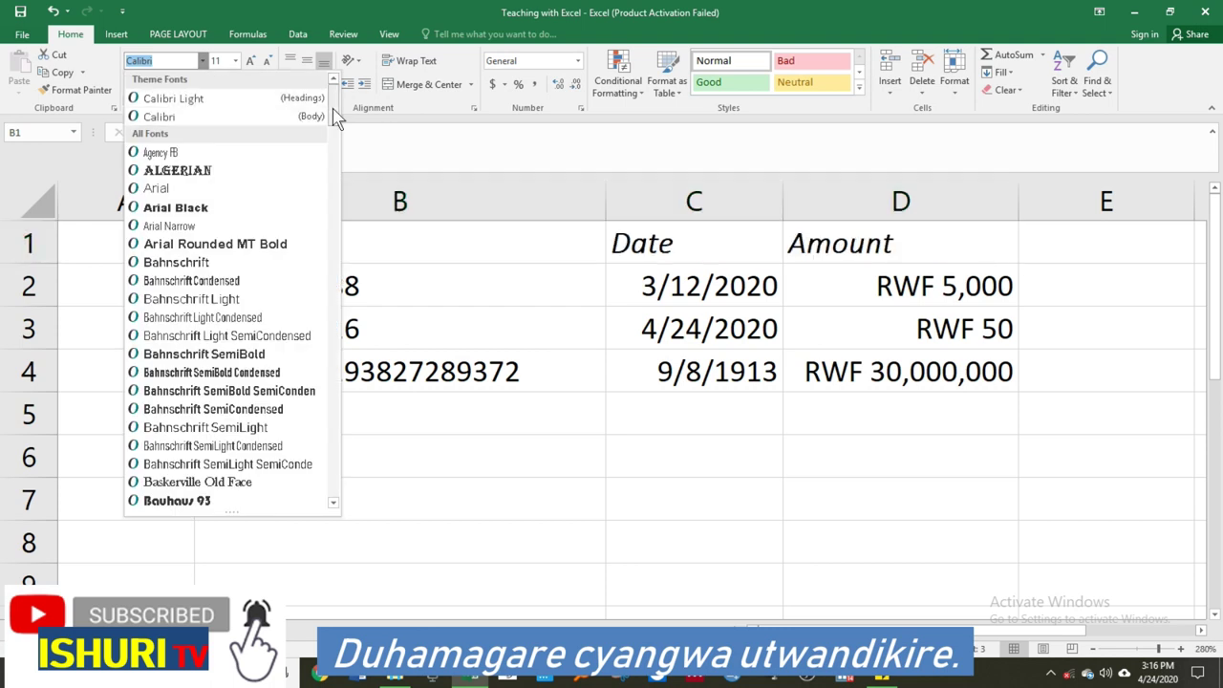
{"action": "type", "text": "t"}
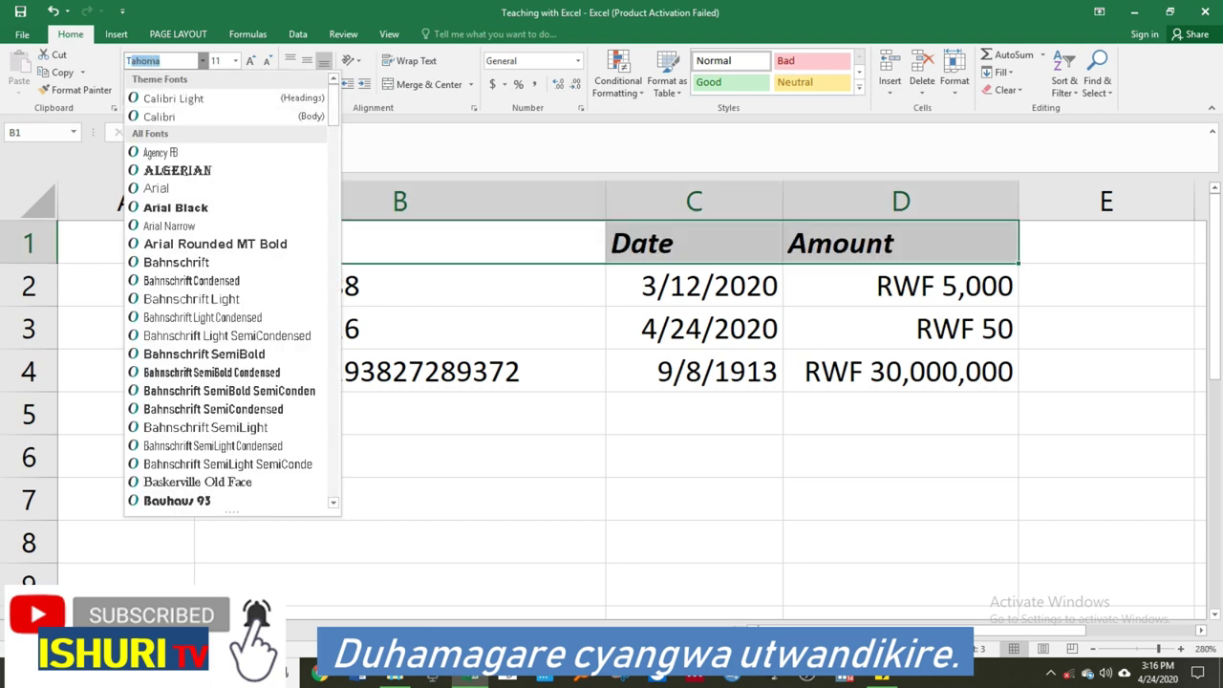
{"action": "type", "text": "imes New R"}
{"action": "key", "text": "Return"}
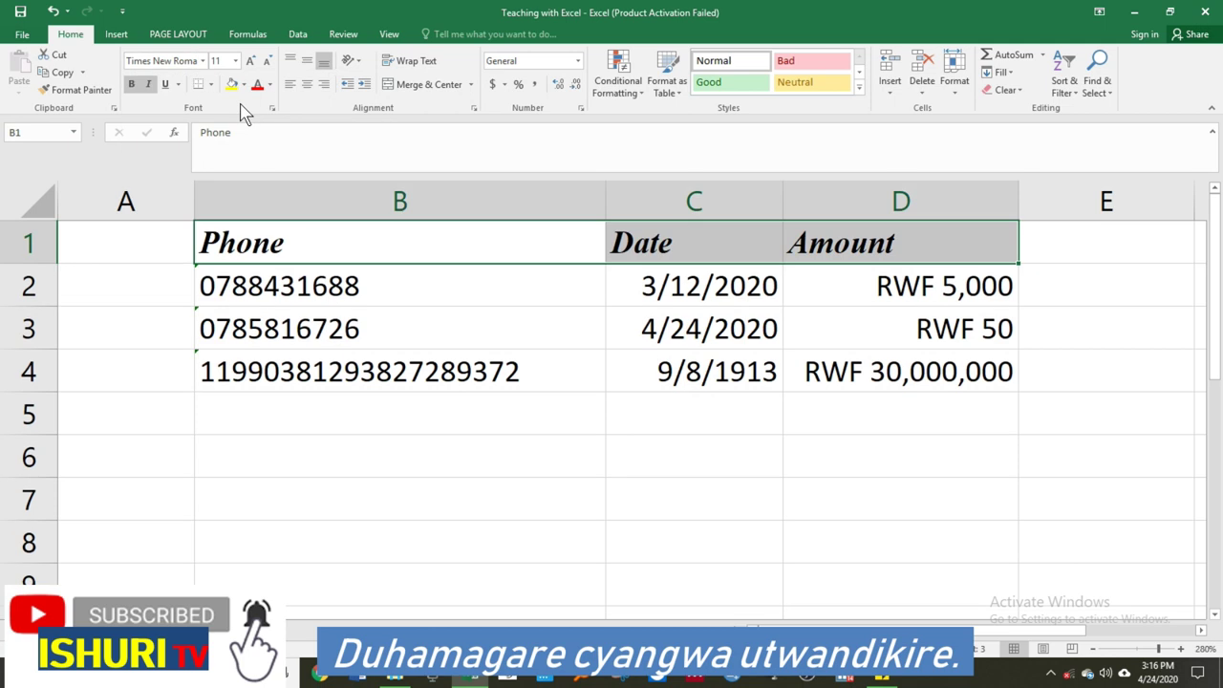
{"action": "left_click", "coordinate": [148, 84]}
{"action": "left_click", "coordinate": [202, 60]}
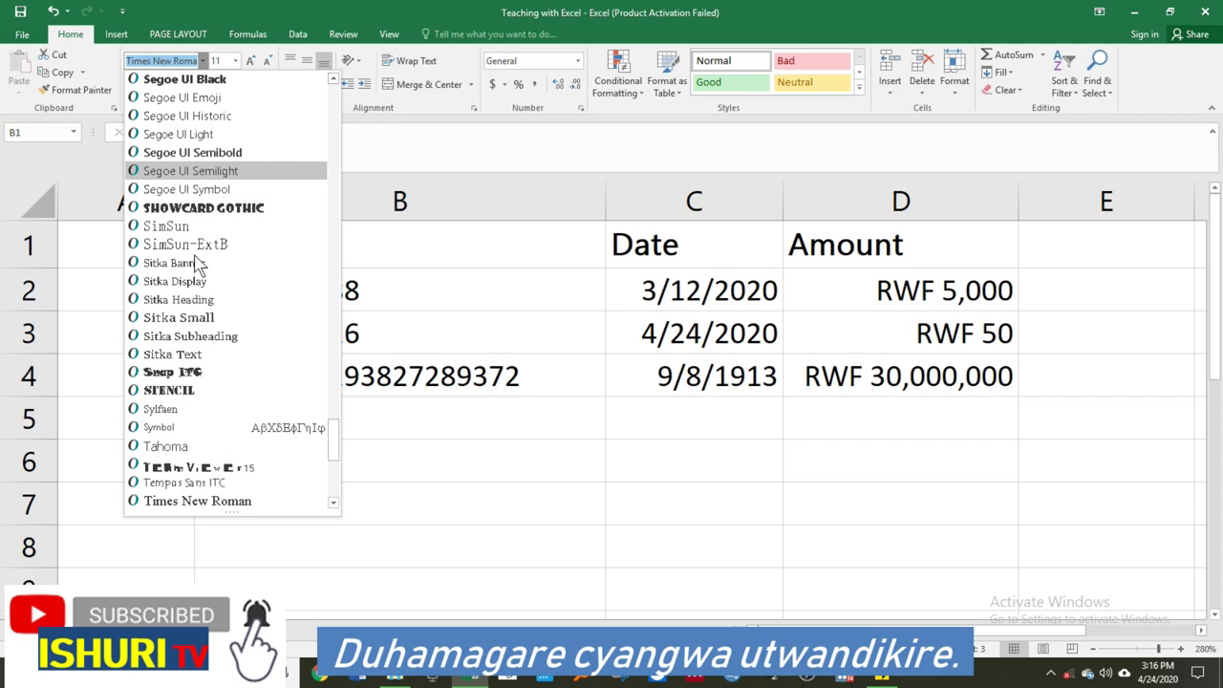
{"action": "left_click", "coordinate": [160, 447]}
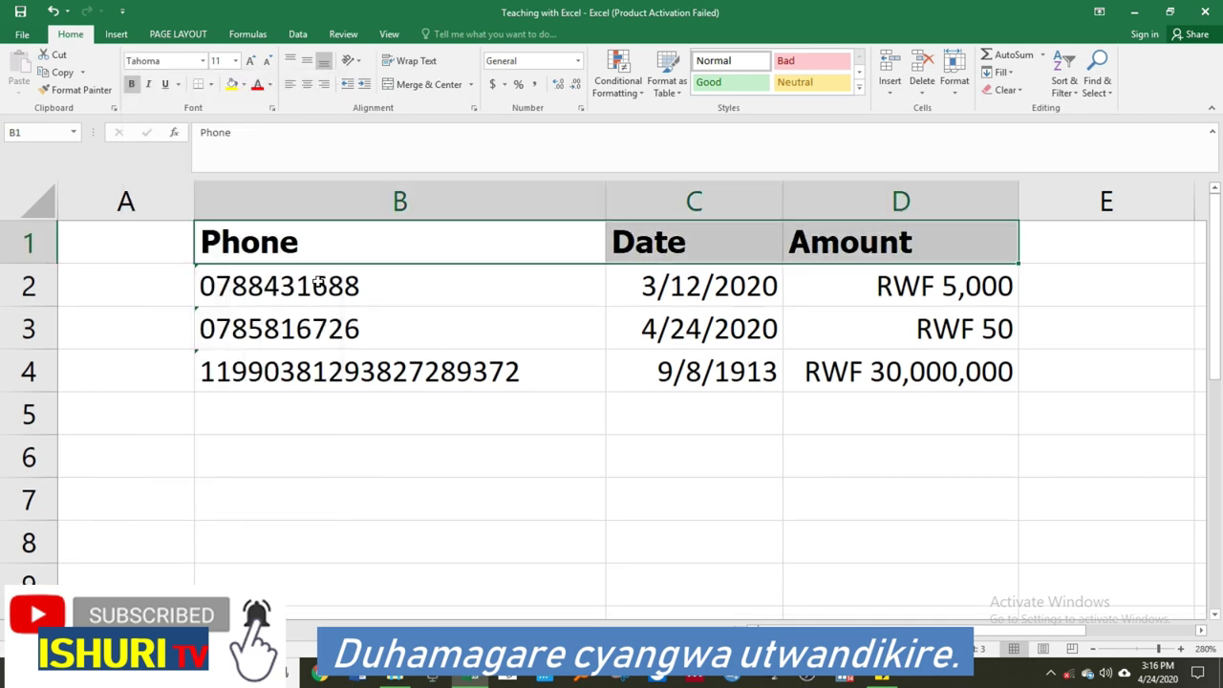
{"action": "left_click_drag", "start_coordinate": [318, 283], "coordinate": [923, 374]}
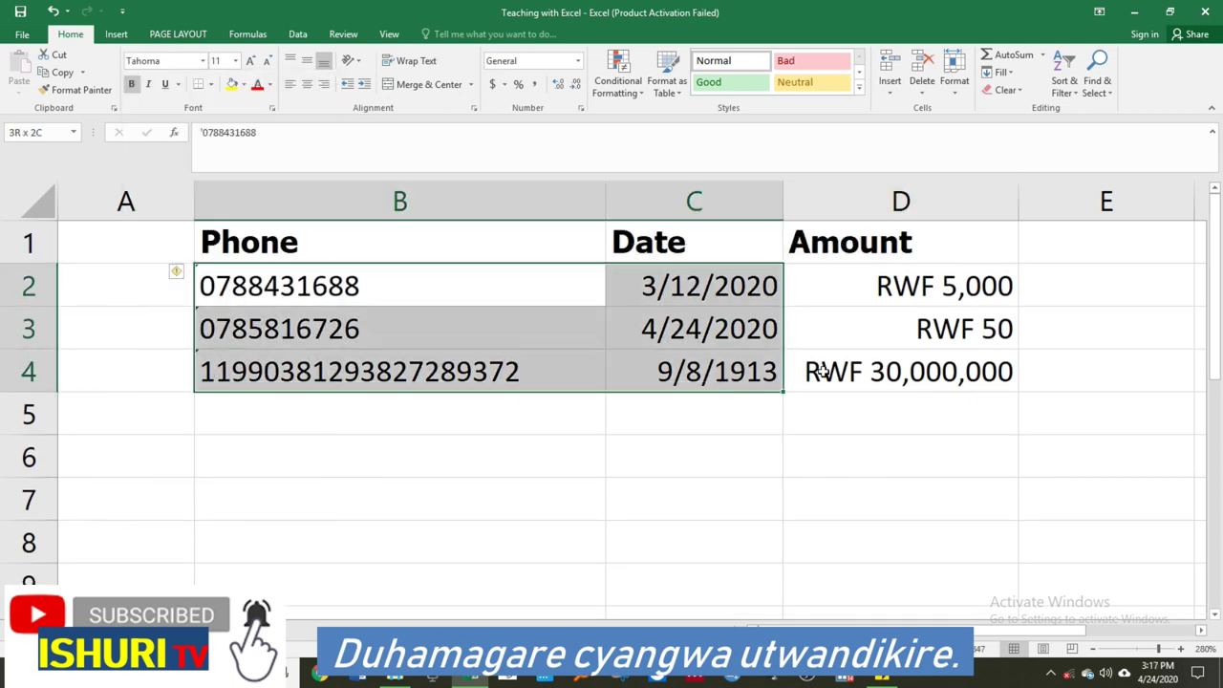
{"action": "left_click", "coordinate": [202, 60]}
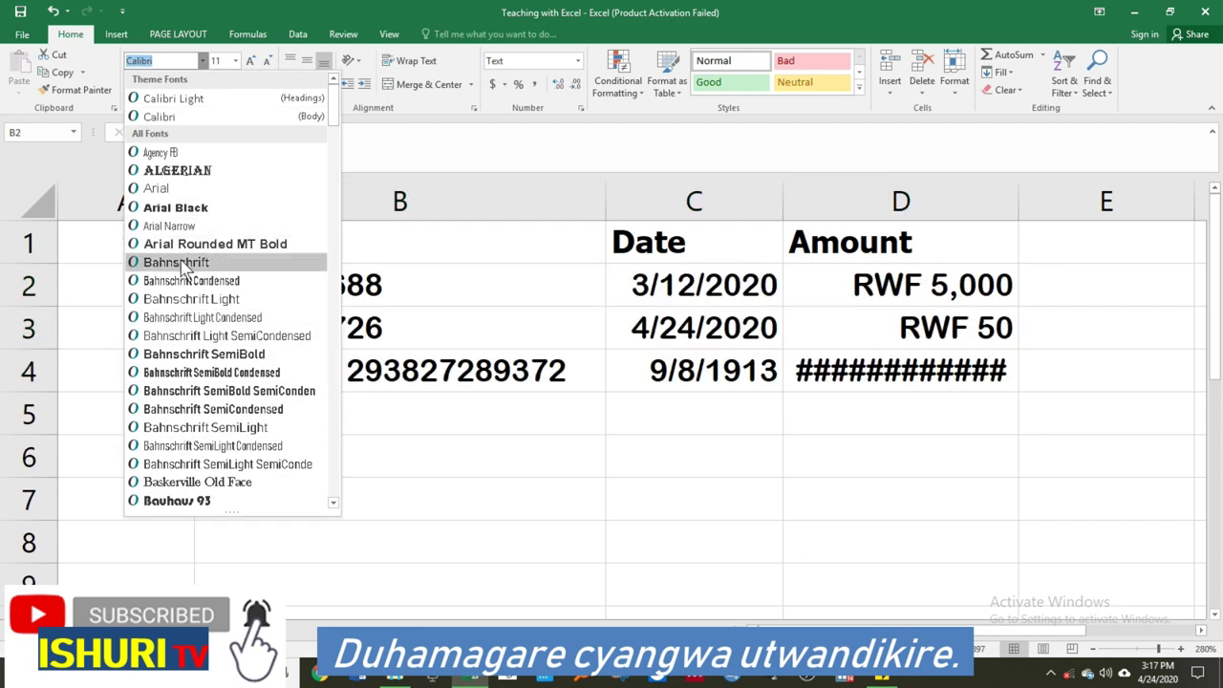
{"action": "left_click", "coordinate": [168, 225]}
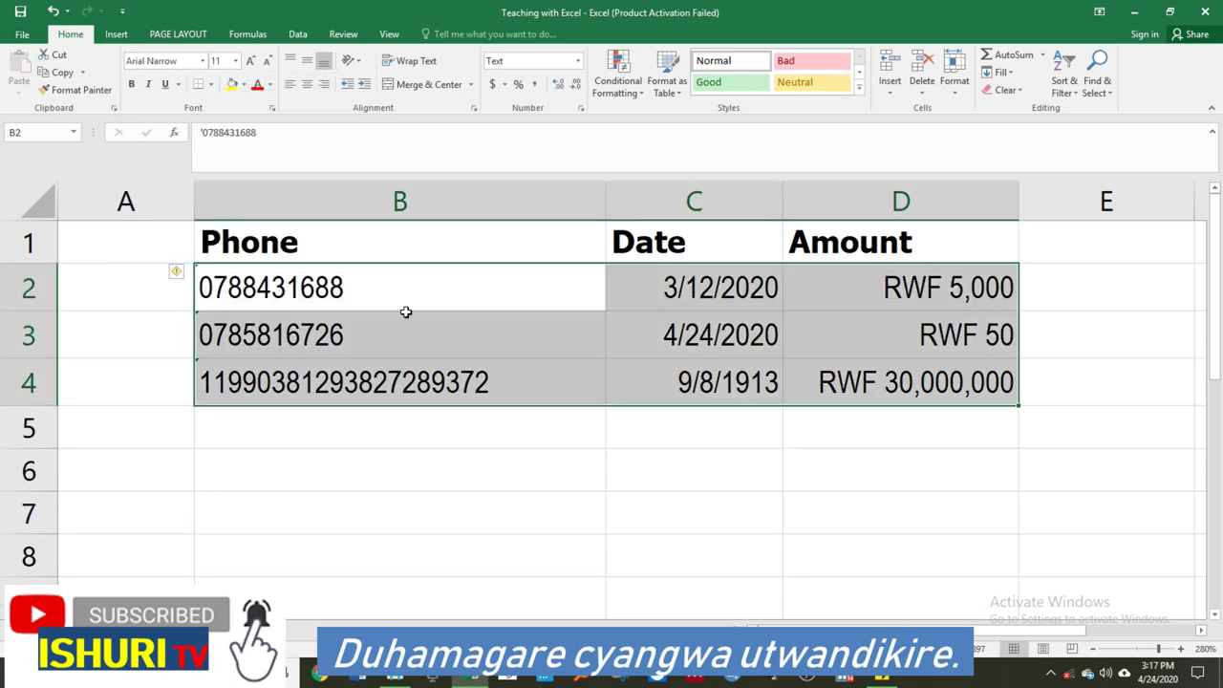
{"action": "left_click", "coordinate": [405, 313]}
{"action": "left_click", "coordinate": [507, 234]}
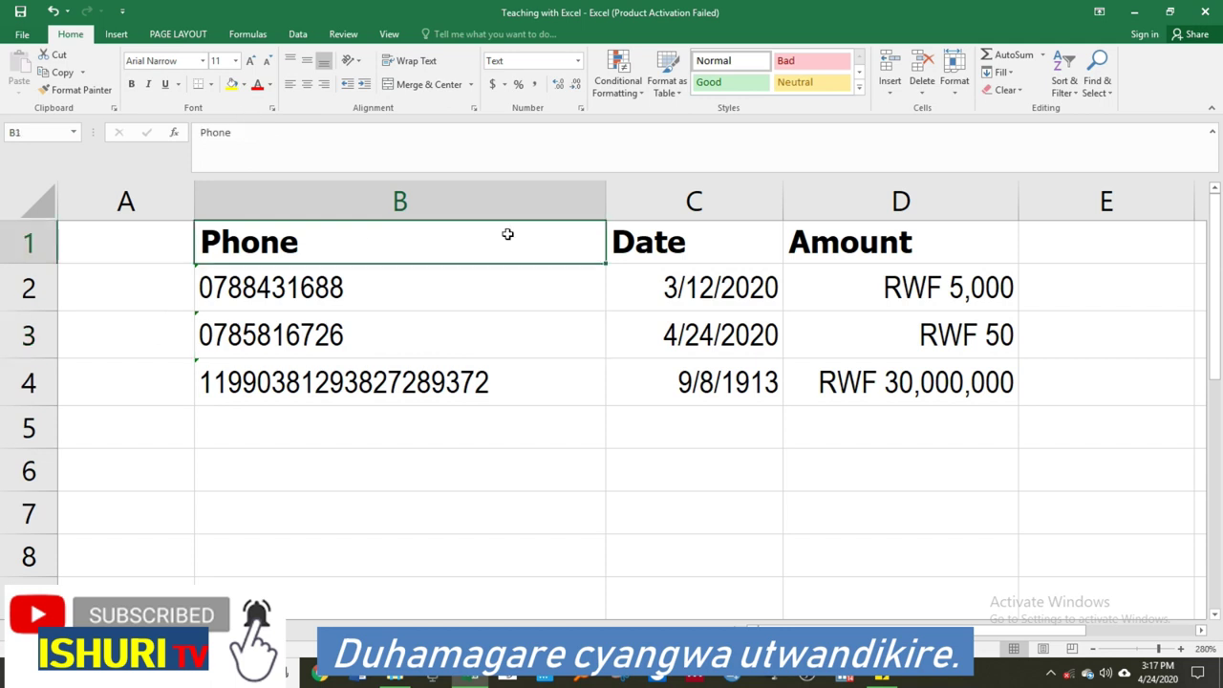
{"action": "left_click_drag", "start_coordinate": [507, 234], "coordinate": [808, 240]}
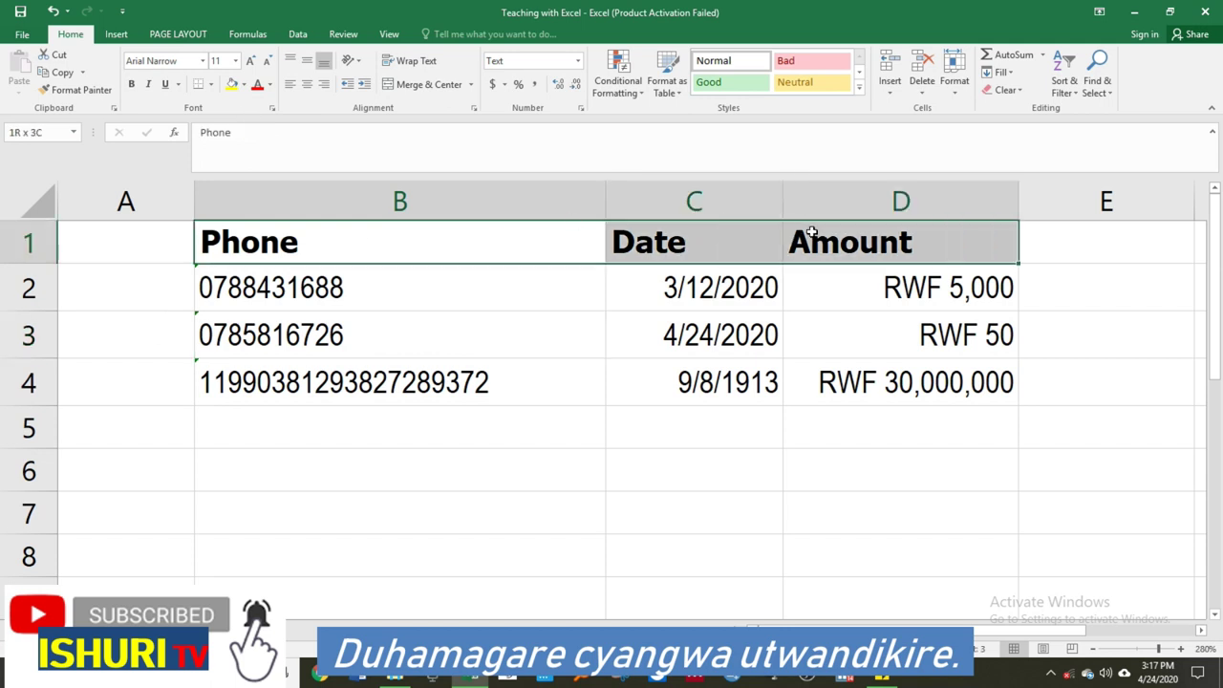
{"action": "left_click", "coordinate": [237, 61]}
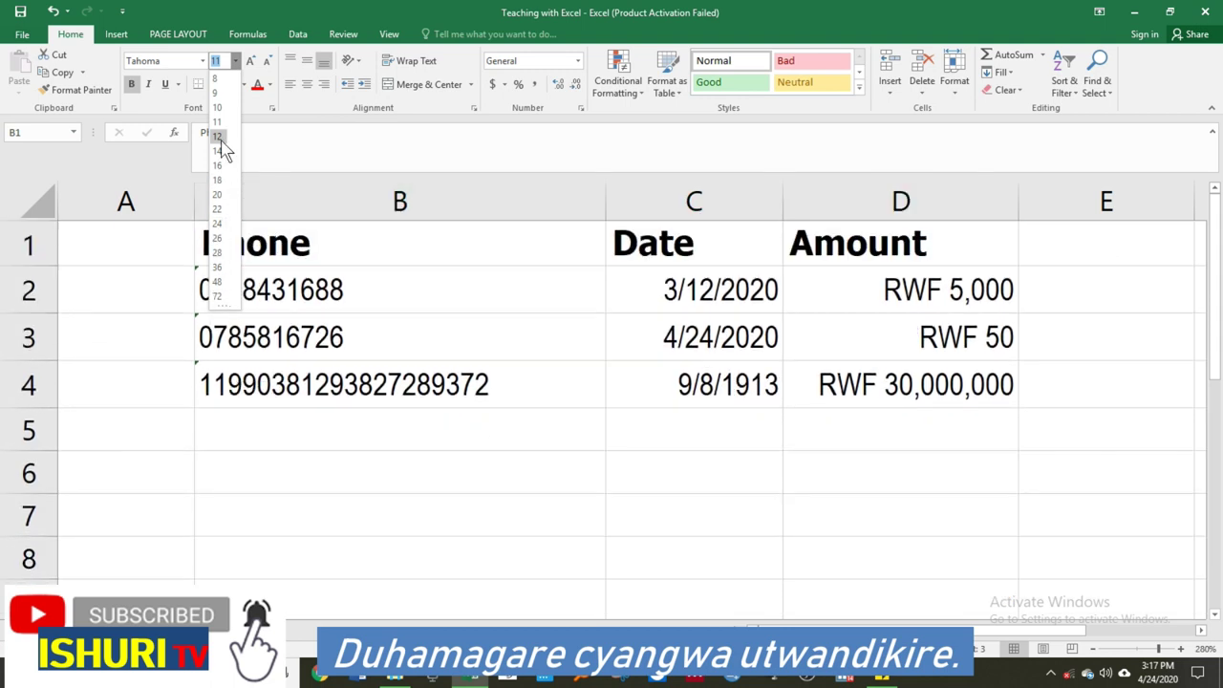
{"action": "key", "text": "Escape"}
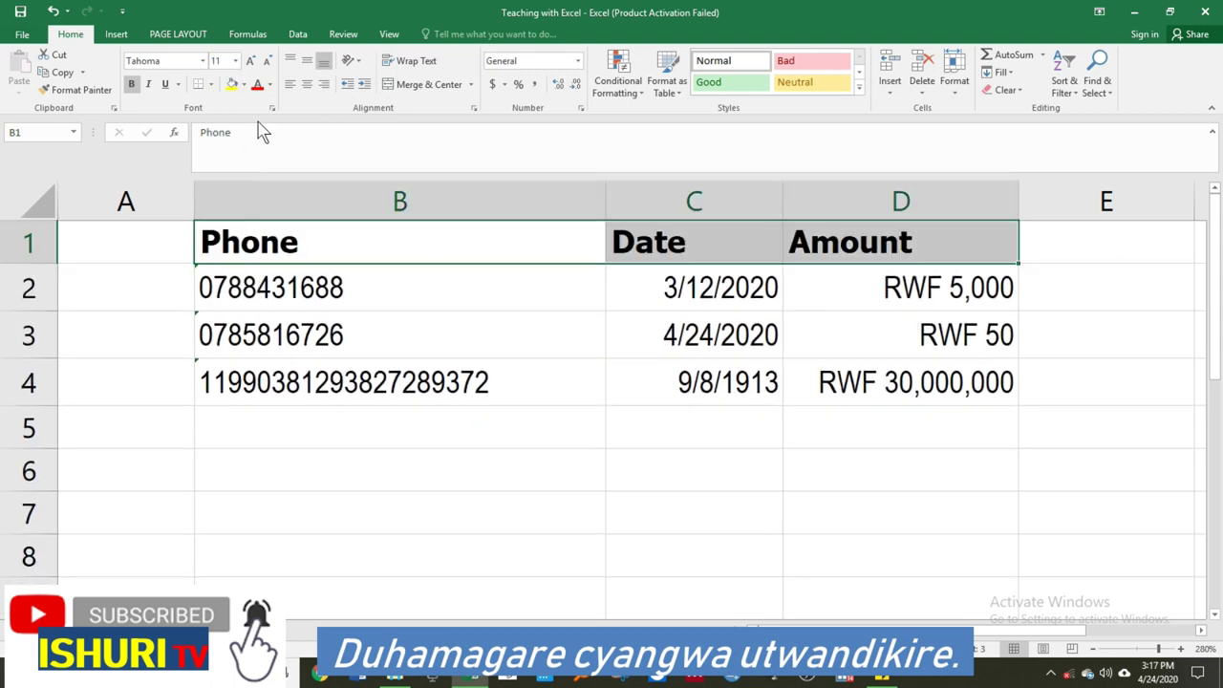
{"action": "left_click", "coordinate": [309, 319]}
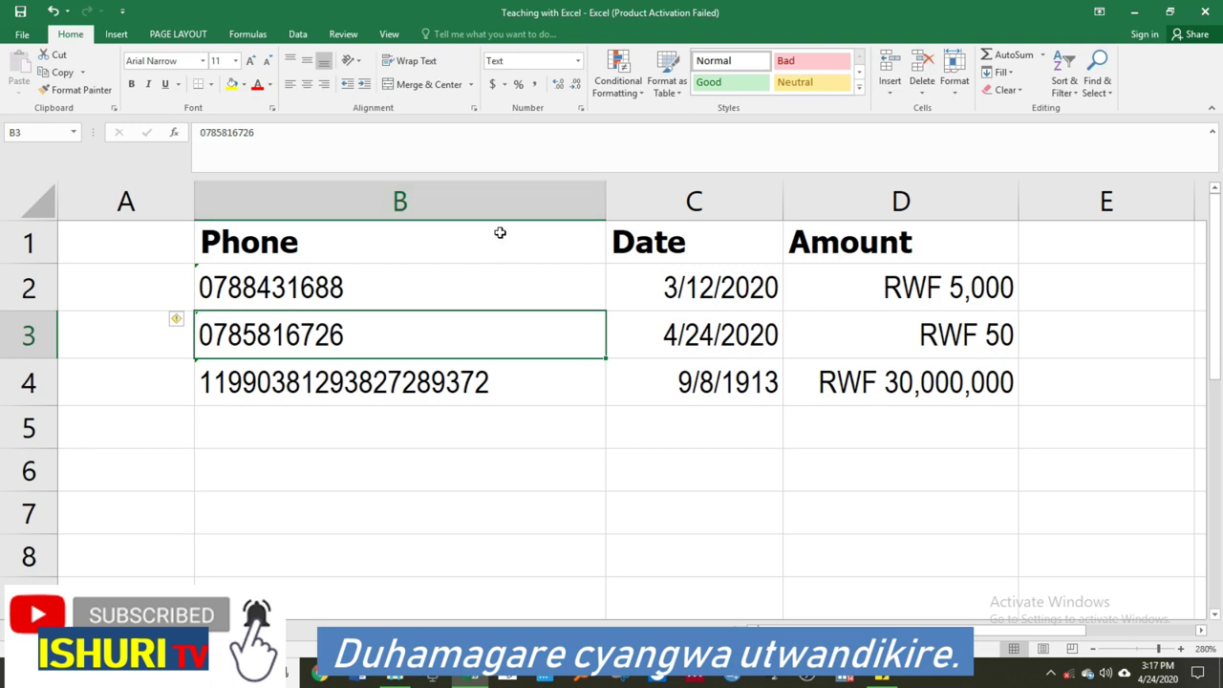
{"action": "left_click", "coordinate": [454, 290]}
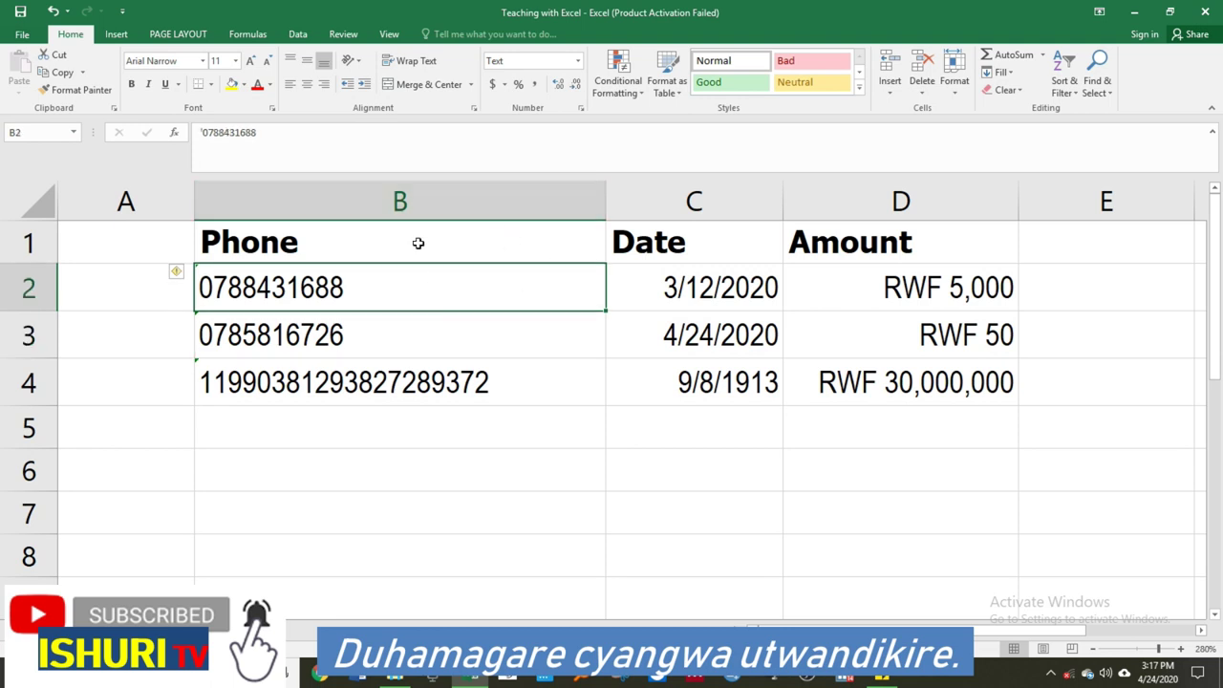
{"action": "left_click", "coordinate": [456, 242]}
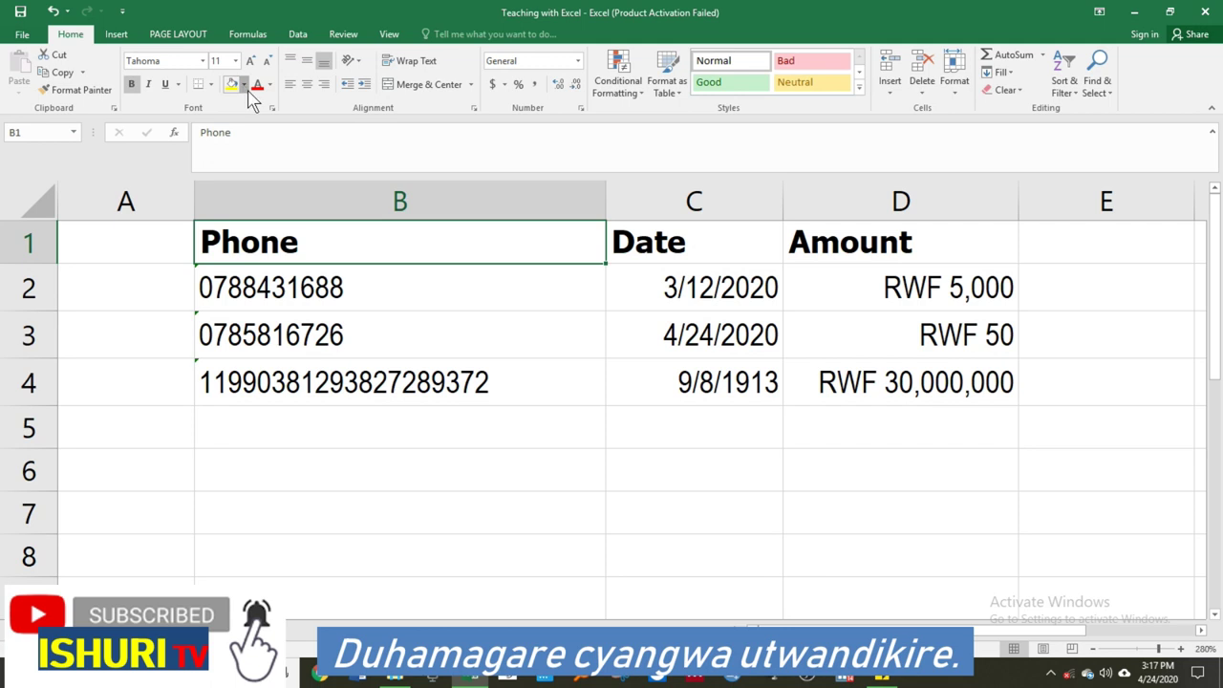
Step: Fill Phone header cell B1 with Yellow from Standard Colors
{"action": "left_click", "coordinate": [245, 84]}
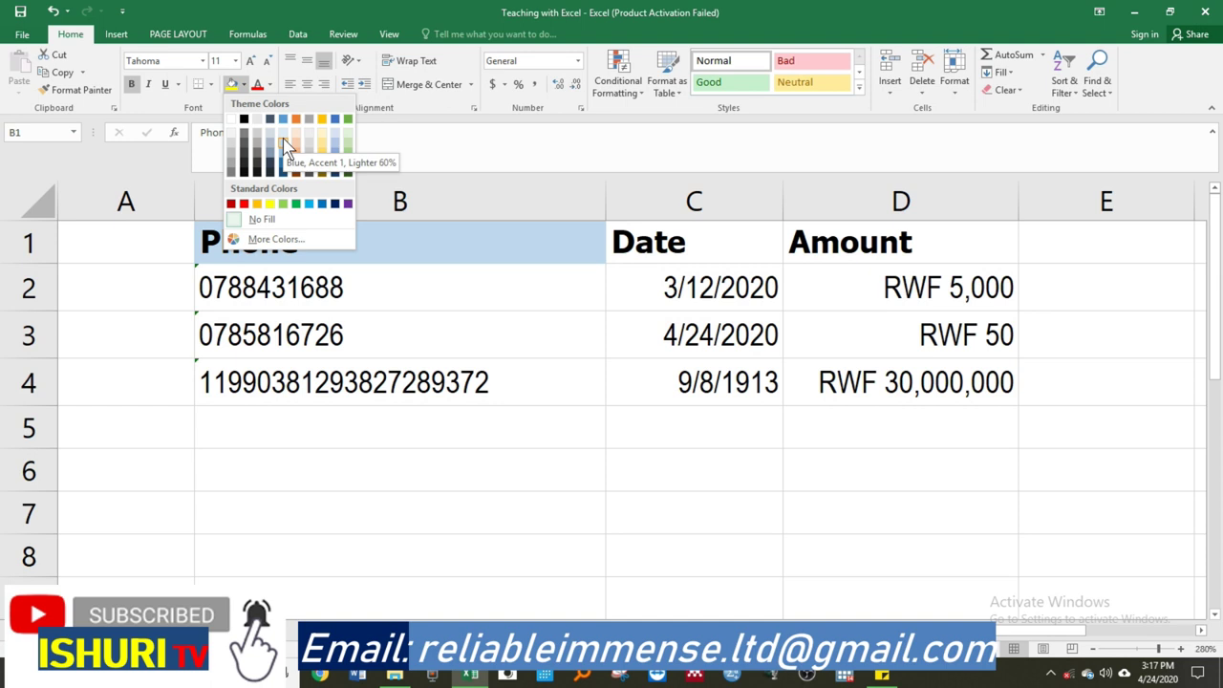
{"action": "left_click", "coordinate": [382, 344]}
{"action": "left_click", "coordinate": [275, 243]}
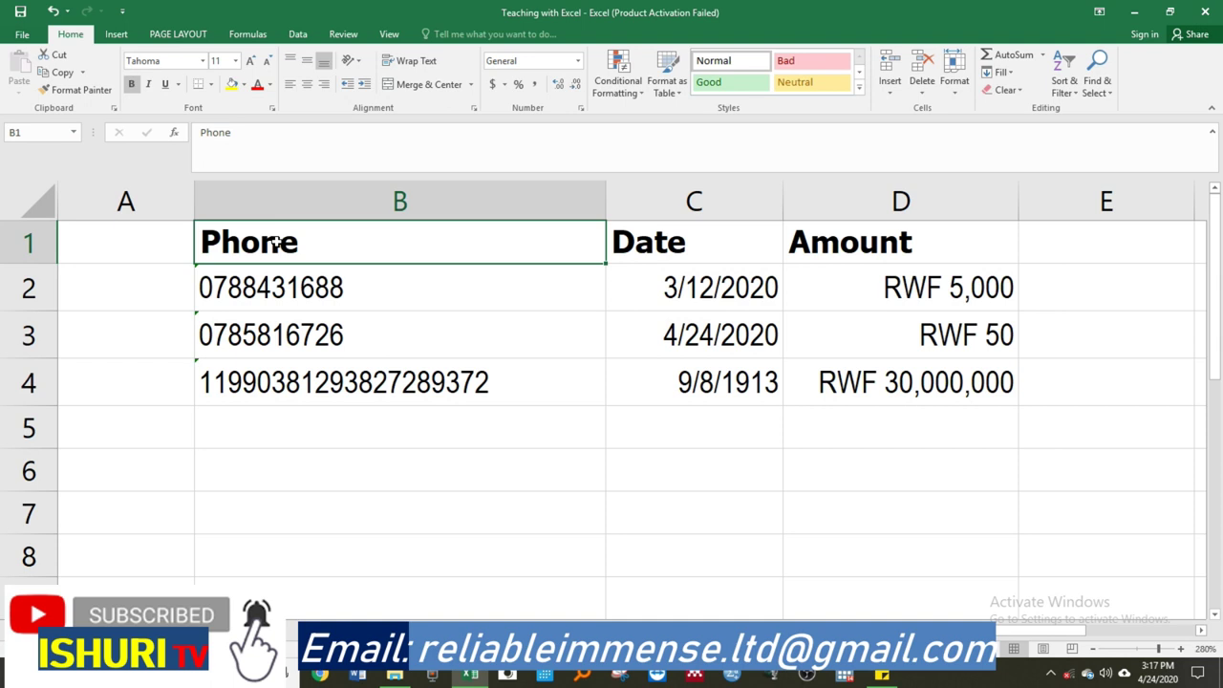
{"action": "left_click", "coordinate": [243, 84]}
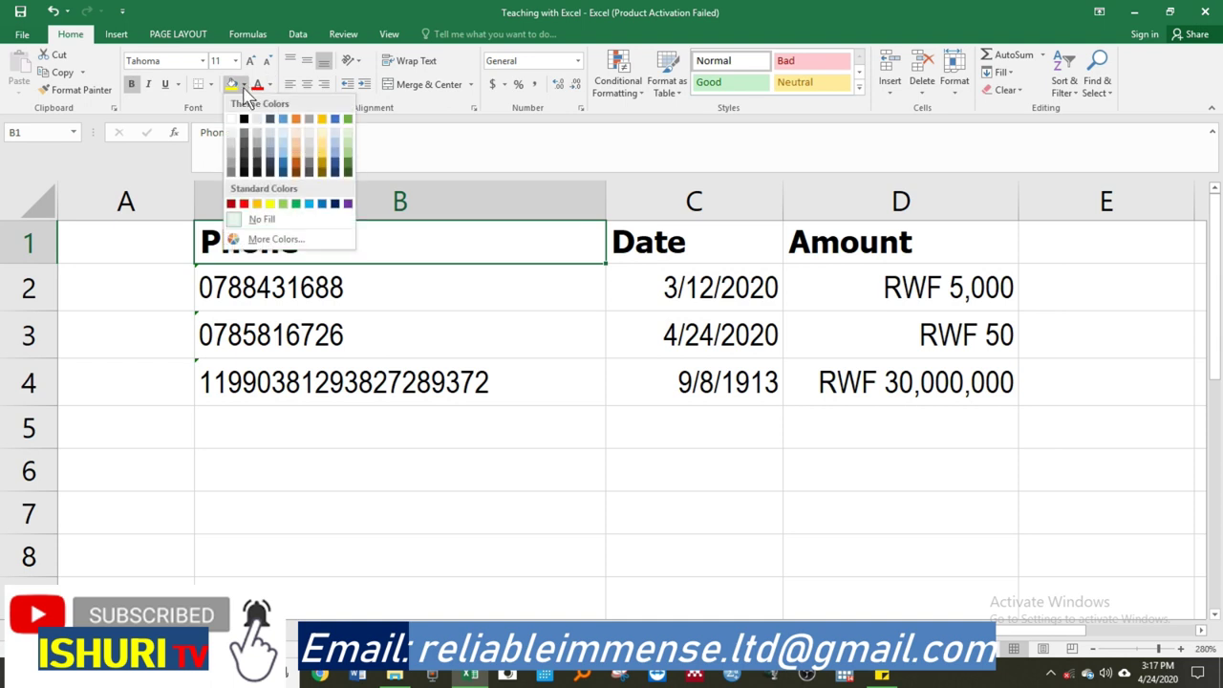
{"action": "left_click", "coordinate": [260, 204]}
{"action": "left_click", "coordinate": [420, 382]}
{"action": "left_click", "coordinate": [436, 425]}
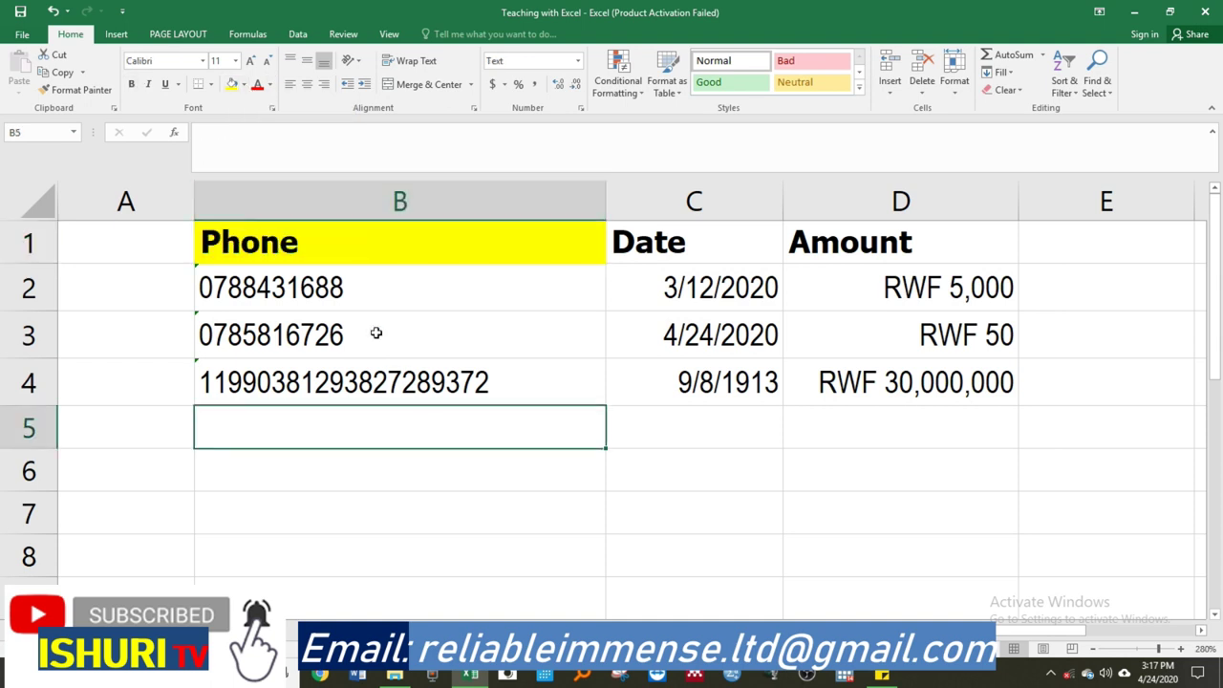
{"action": "left_click", "coordinate": [323, 244]}
{"action": "left_click", "coordinate": [271, 85]}
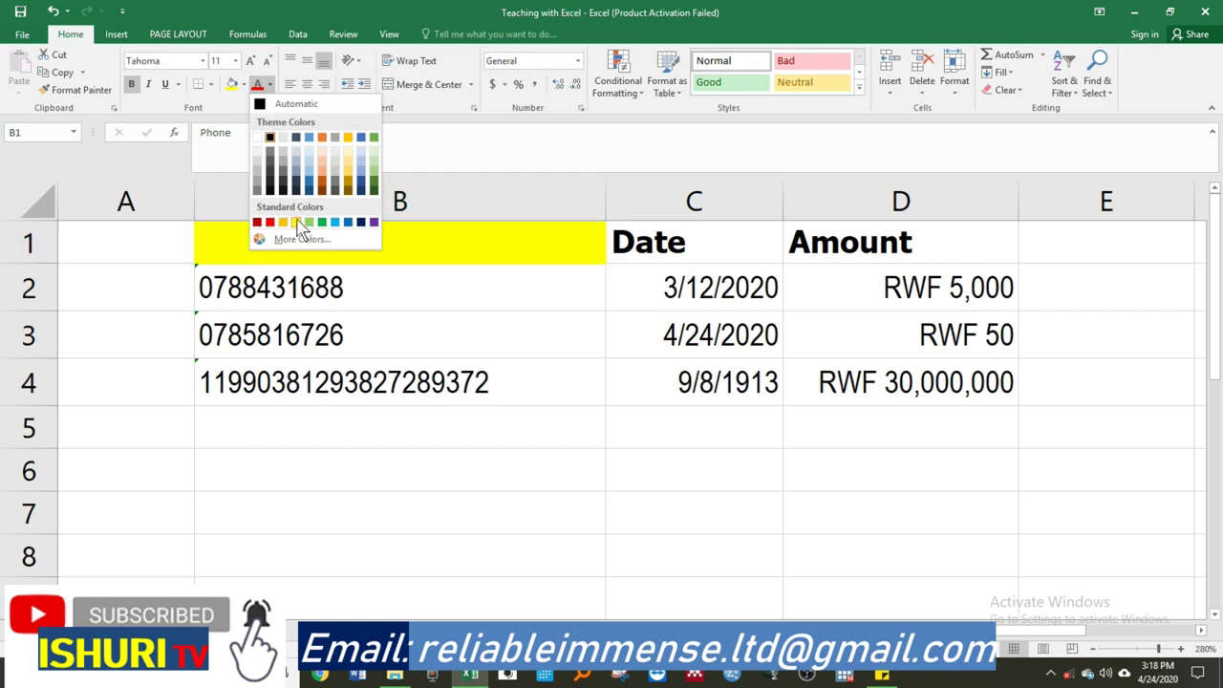
Step: Make the Phone header text in B1 orange
{"action": "left_click", "coordinate": [322, 137]}
{"action": "left_click", "coordinate": [359, 349]}
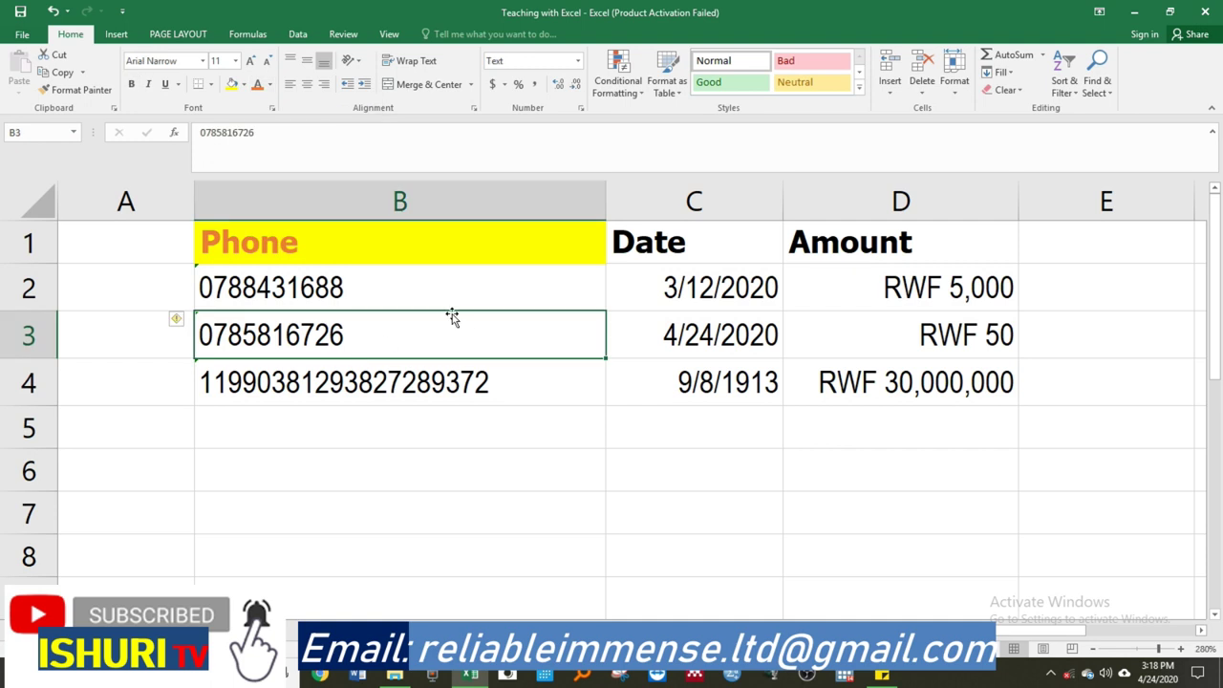
{"action": "left_click_drag", "start_coordinate": [401, 288], "coordinate": [984, 391]}
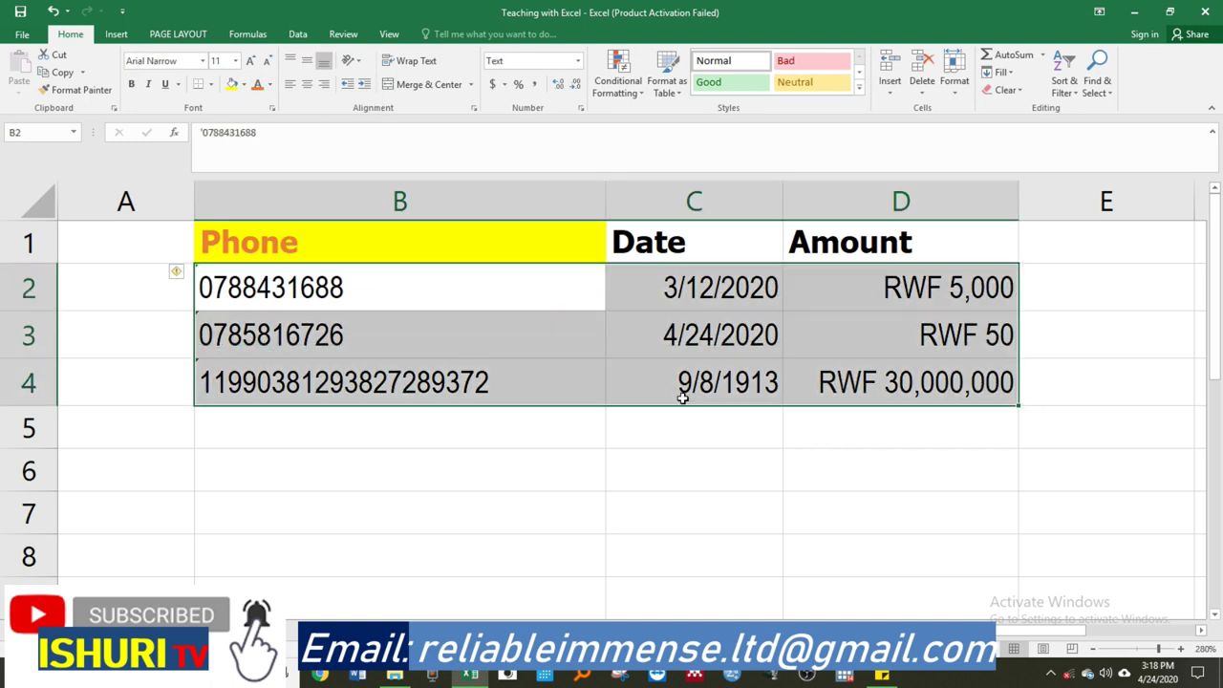
Step: Give data cells B2:D4 light gold text and a dark grey fill
{"action": "left_click", "coordinate": [270, 84]}
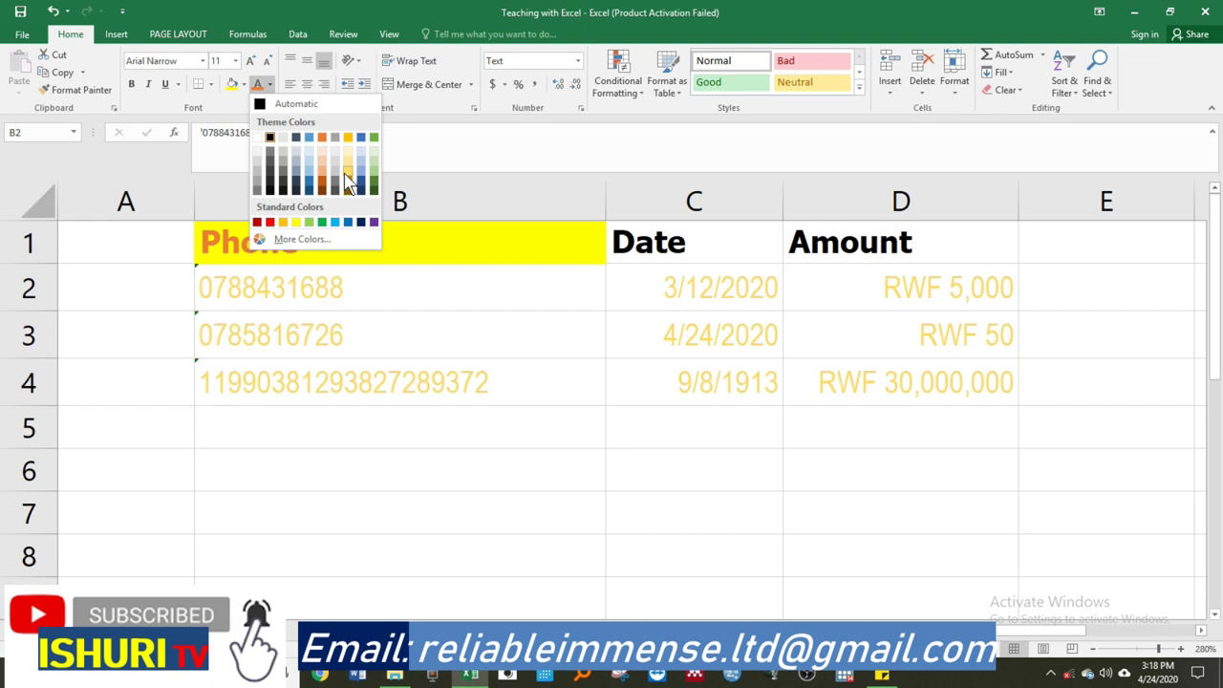
{"action": "left_click", "coordinate": [346, 181]}
{"action": "left_click", "coordinate": [243, 84]}
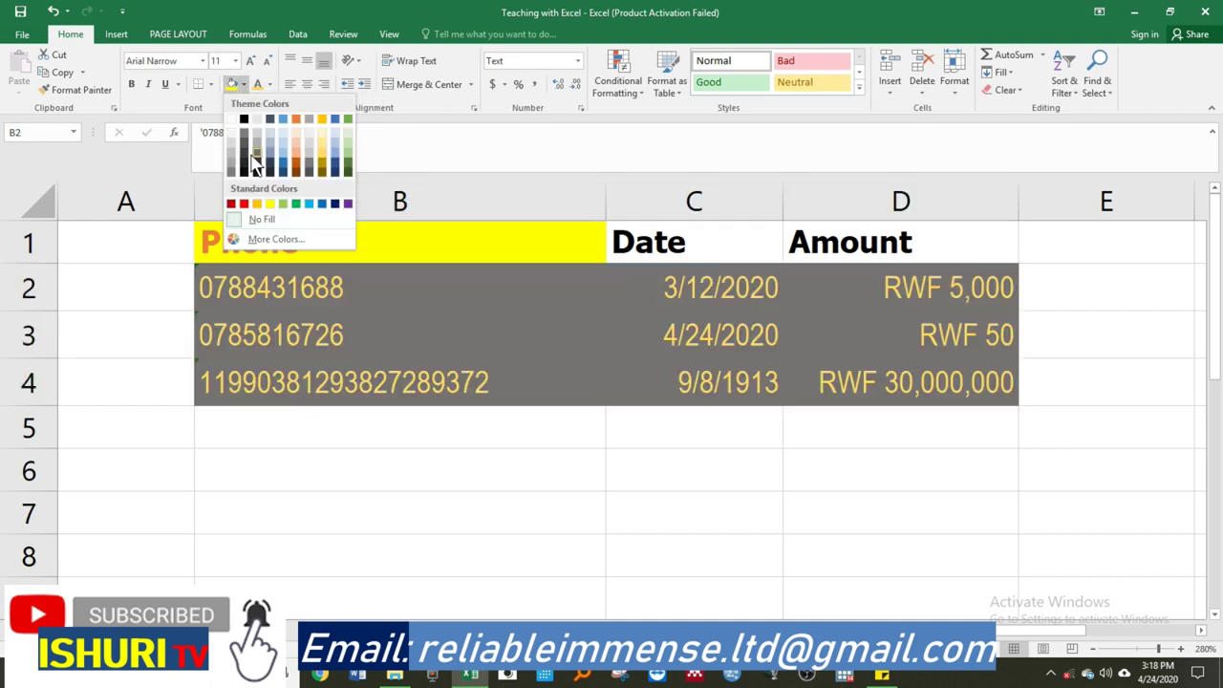
{"action": "left_click", "coordinate": [253, 163]}
{"action": "left_click", "coordinate": [391, 481]}
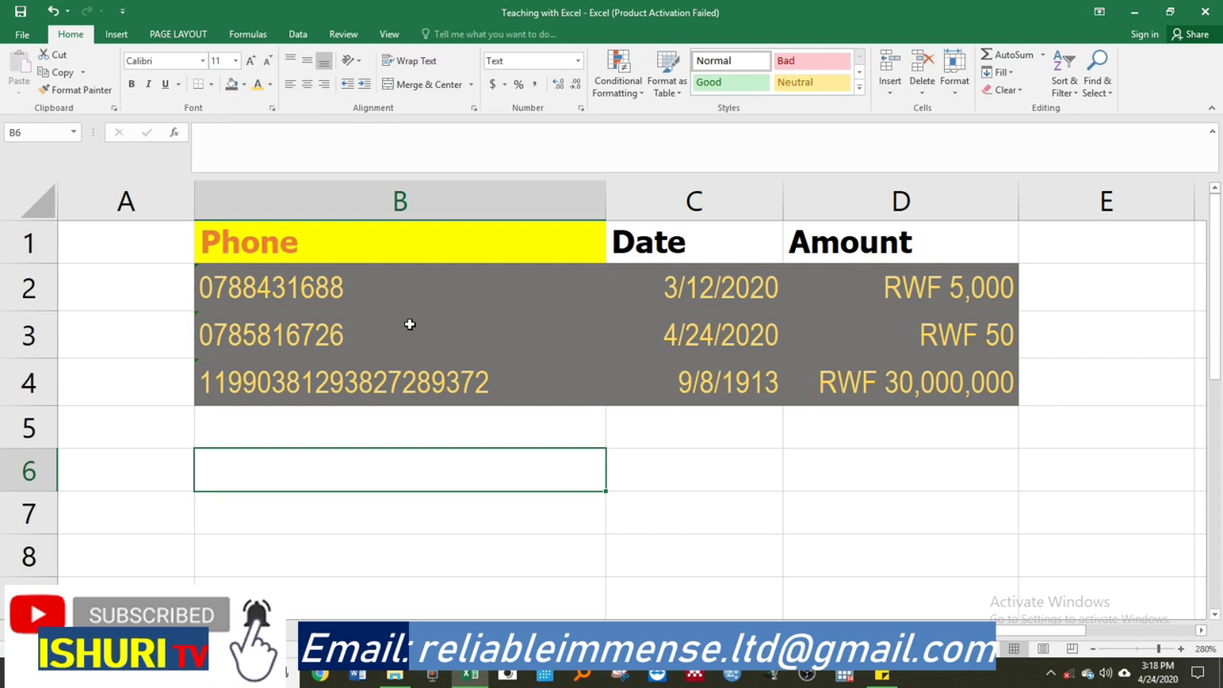
{"action": "key", "text": "Up"}
{"action": "key", "text": "Up"}
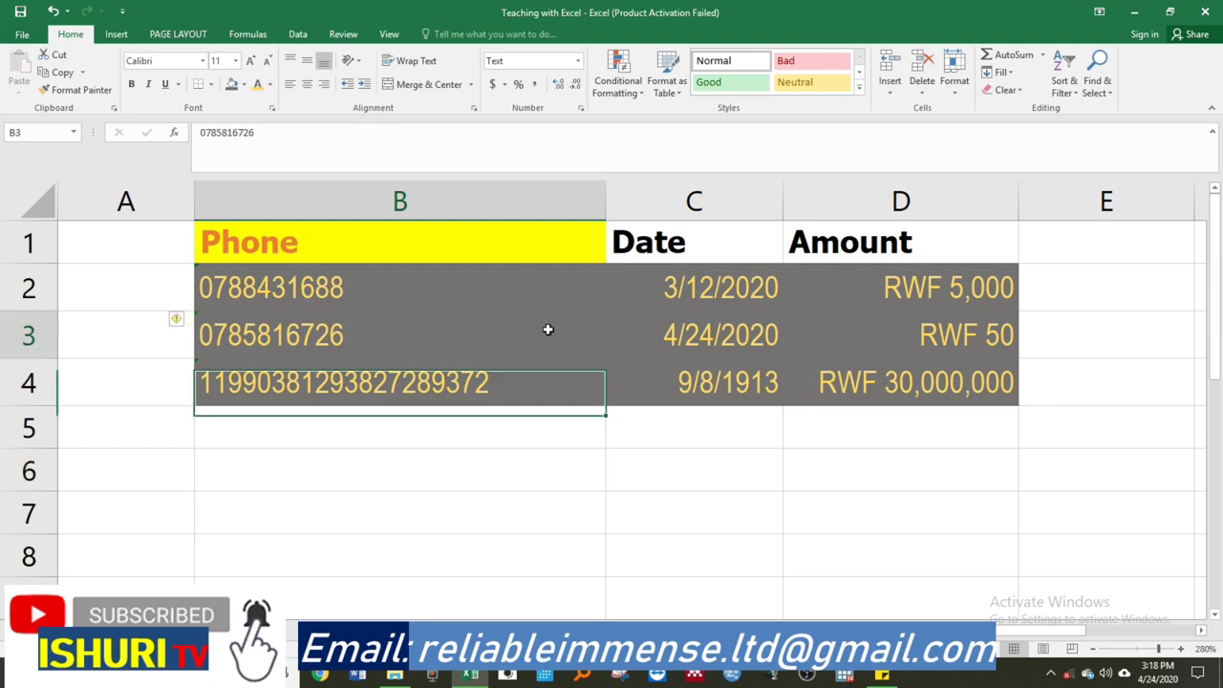
{"action": "key", "text": "Up"}
{"action": "left_click", "coordinate": [346, 249]}
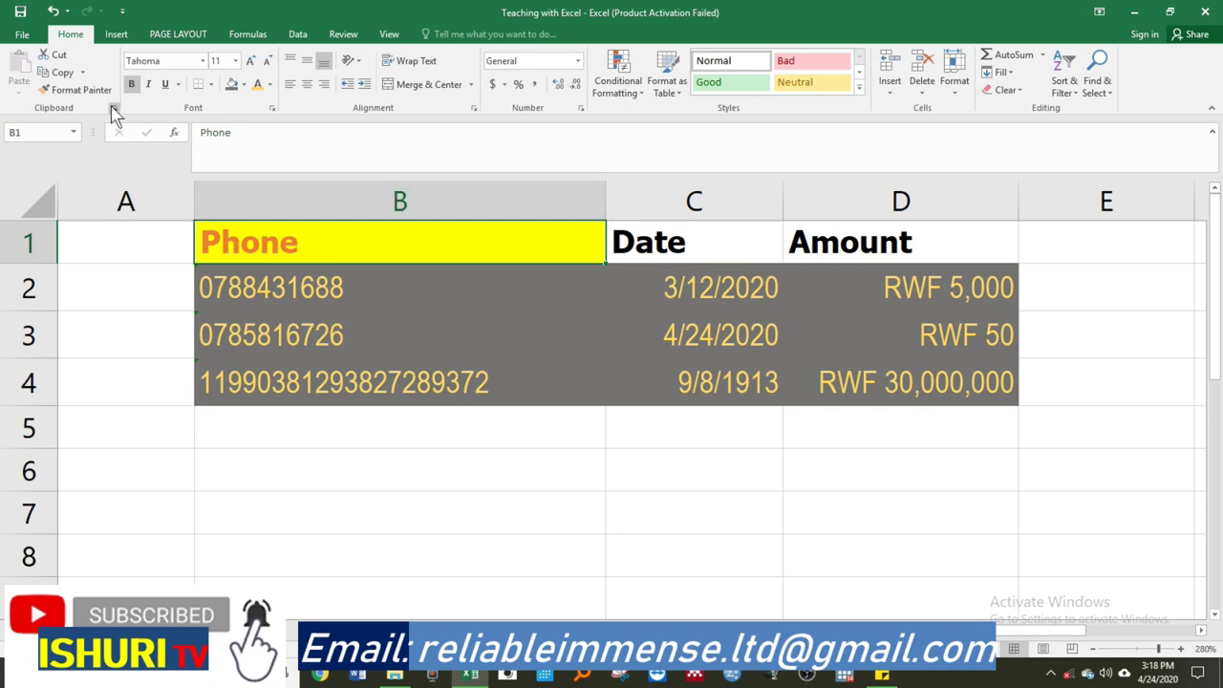
Step: Copy B1's yellow fill and orange text to the Date header C1 with Format Painter
{"action": "left_click", "coordinate": [77, 89]}
{"action": "left_click", "coordinate": [306, 245]}
{"action": "left_click", "coordinate": [76, 93]}
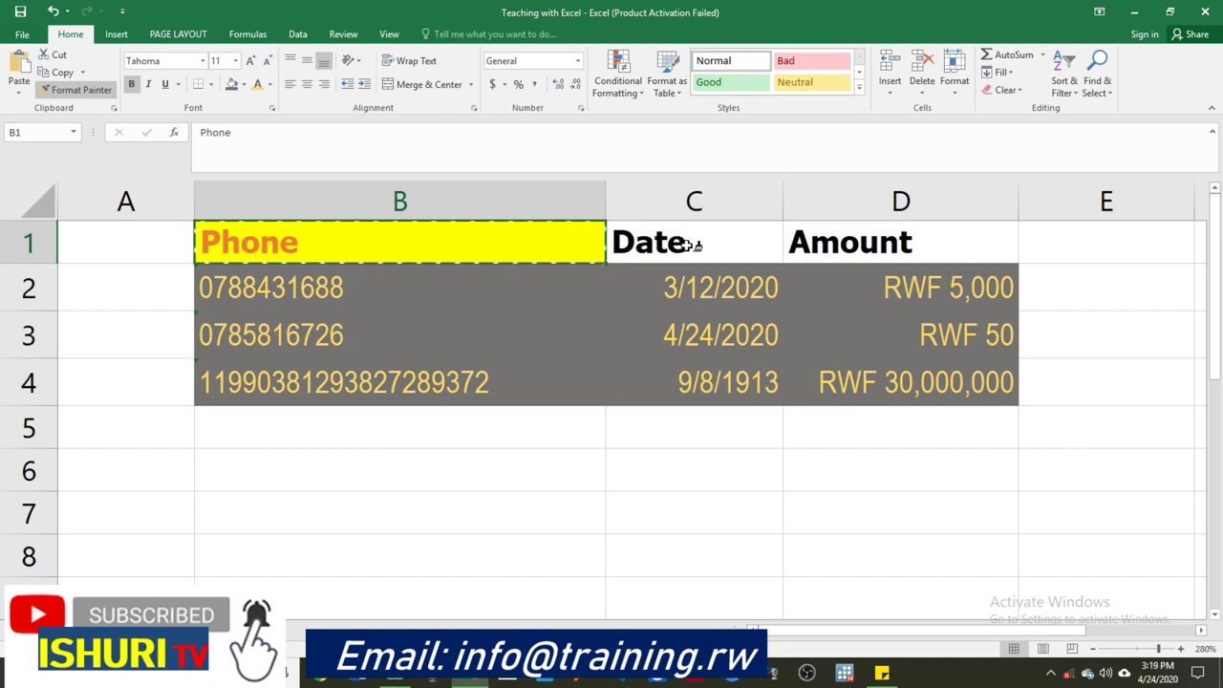
{"action": "left_click", "coordinate": [707, 247]}
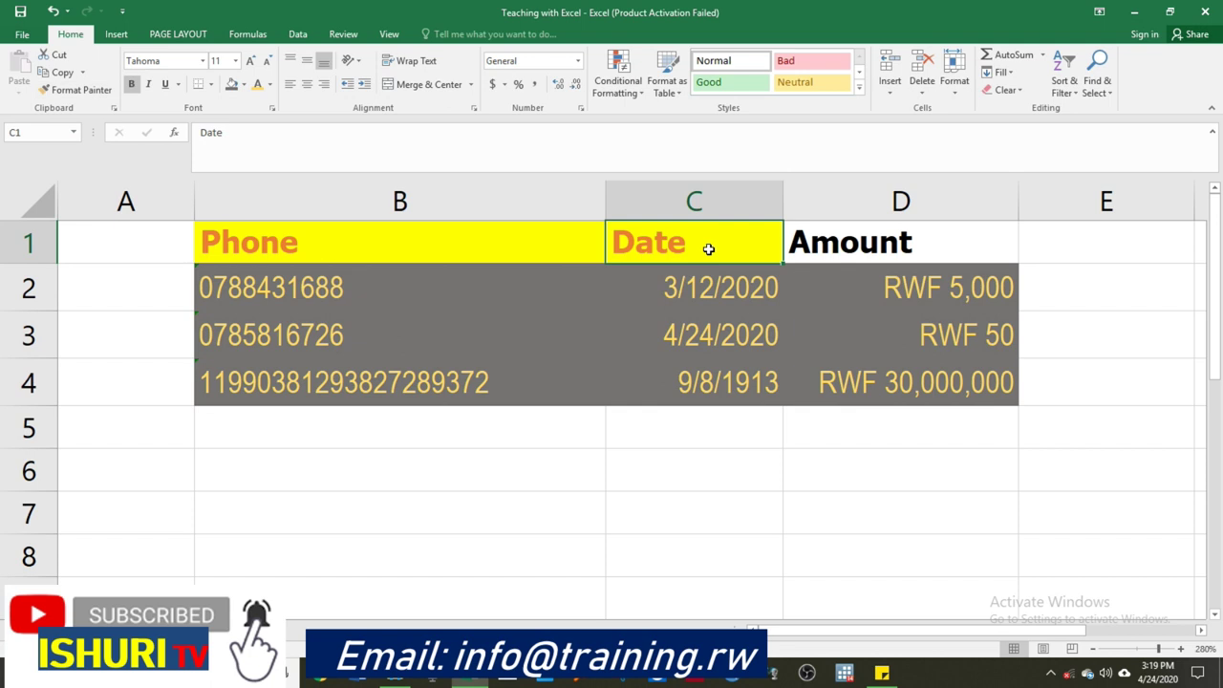
{"action": "left_click", "coordinate": [631, 359]}
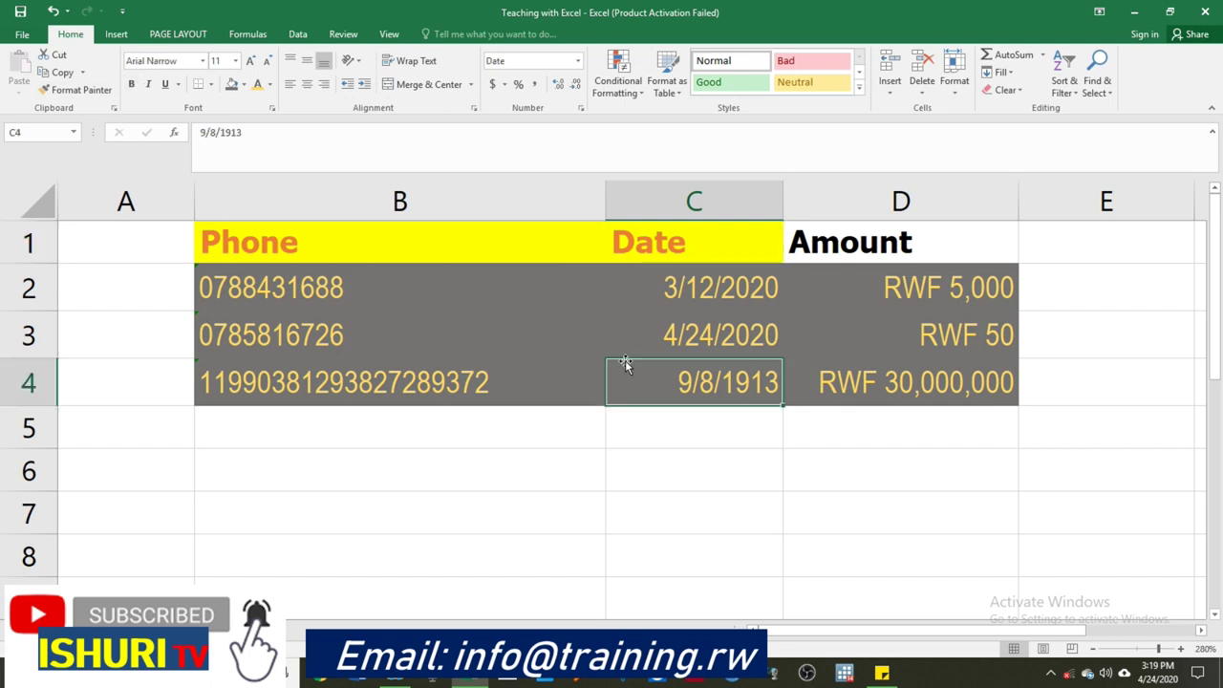
Step: Copy the same header formatting from B1 to the Amount header in D1
{"action": "left_click", "coordinate": [457, 250]}
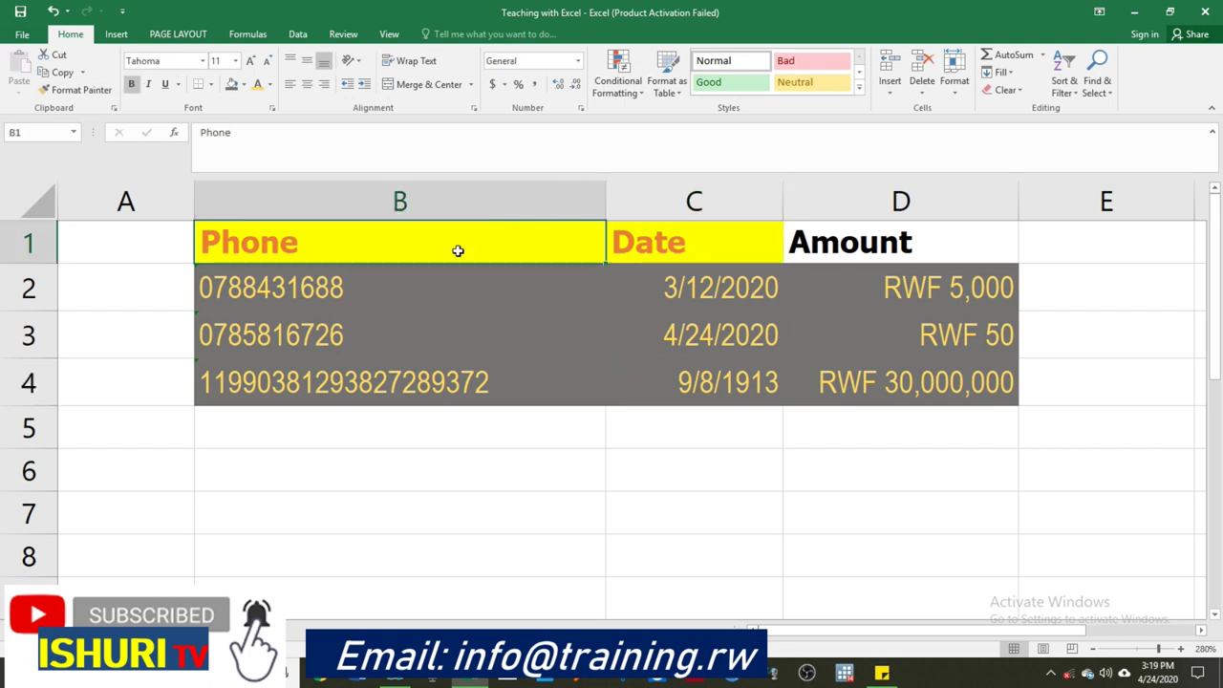
{"action": "left_click", "coordinate": [74, 90]}
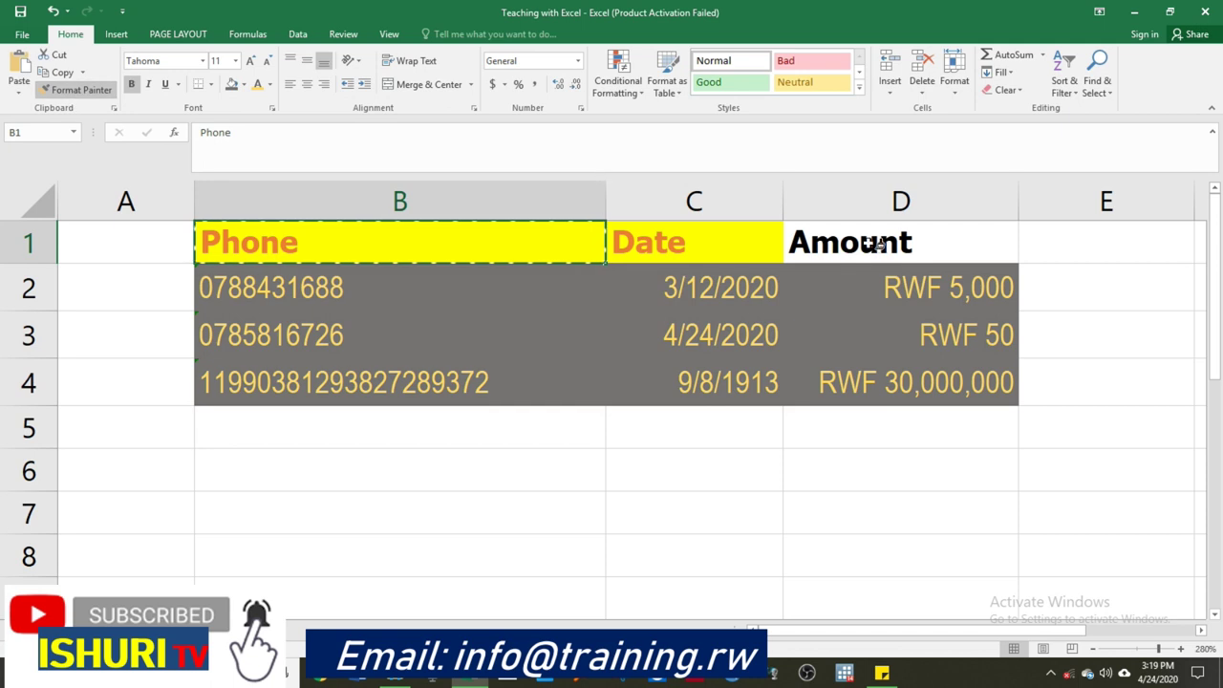
{"action": "left_click", "coordinate": [845, 245]}
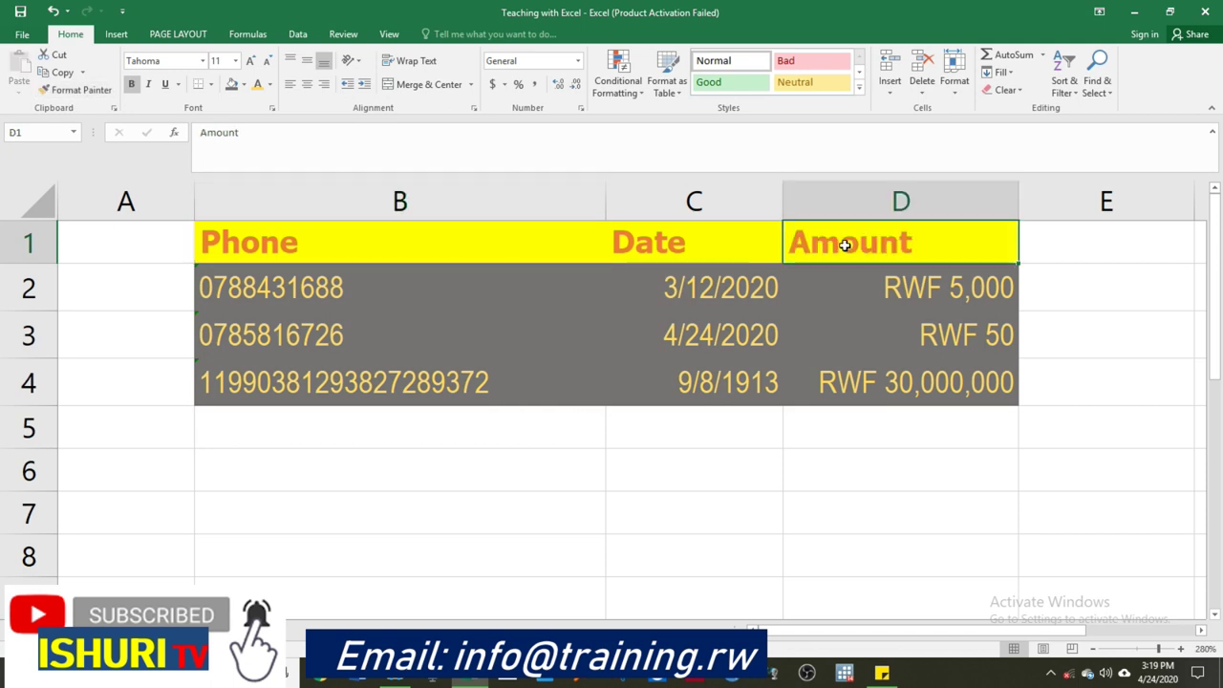
{"action": "left_click", "coordinate": [706, 392]}
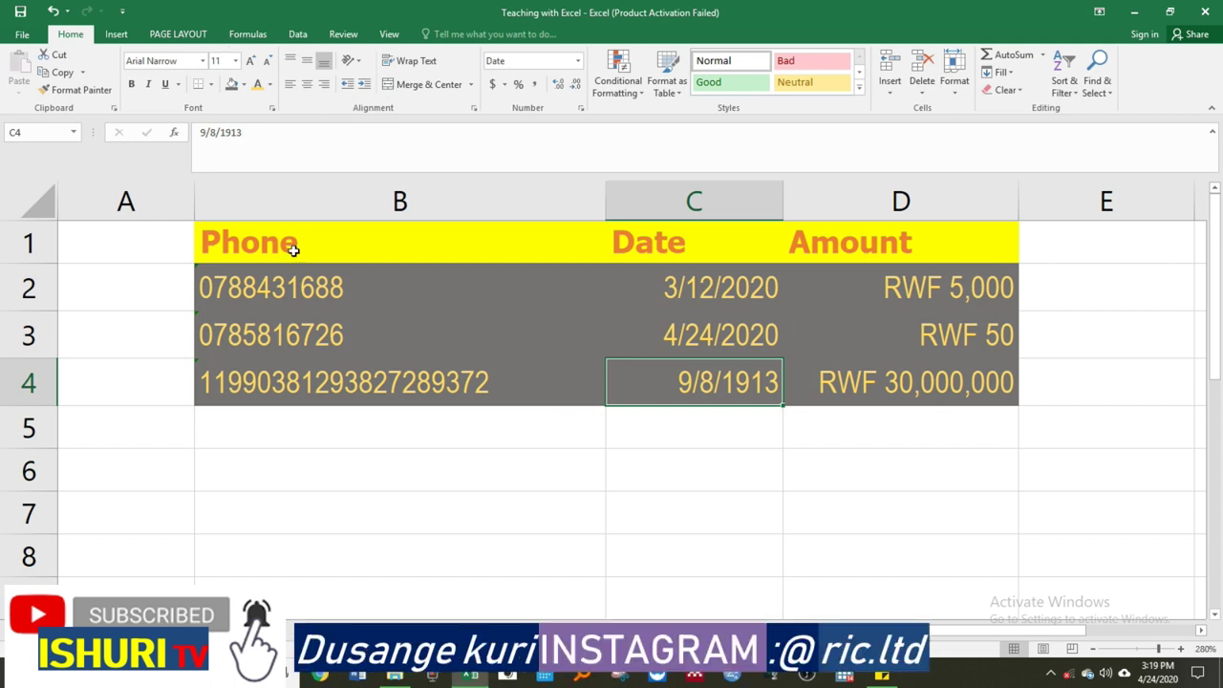
{"action": "left_click", "coordinate": [293, 250]}
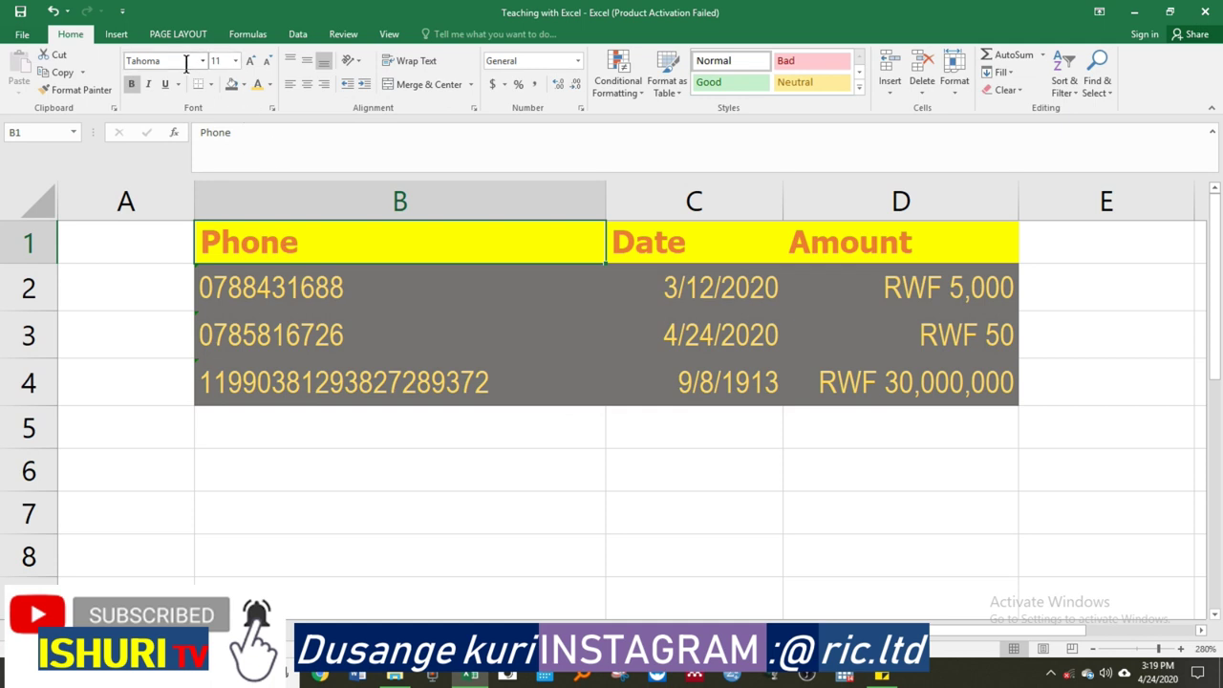
{"action": "left_click", "coordinate": [250, 61]}
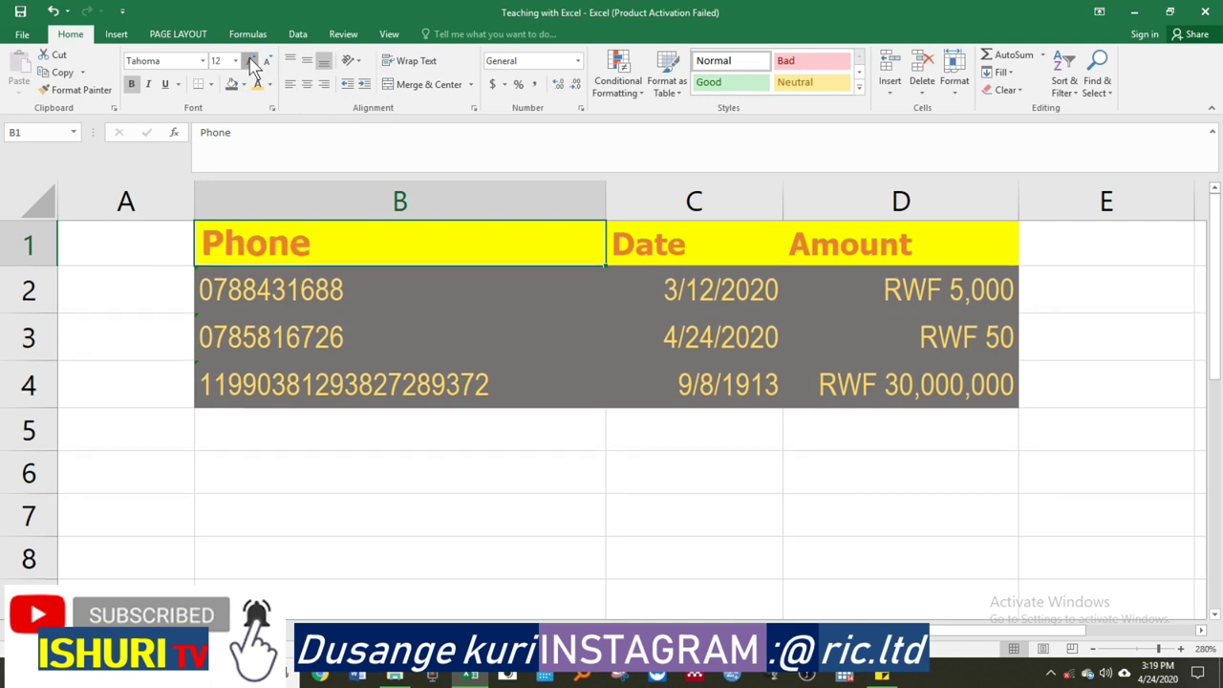
{"action": "left_click", "coordinate": [250, 60]}
{"action": "left_click", "coordinate": [250, 60]}
{"action": "left_click", "coordinate": [250, 61]}
{"action": "left_click", "coordinate": [250, 61]}
{"action": "left_click", "coordinate": [269, 60]}
{"action": "left_click", "coordinate": [269, 60]}
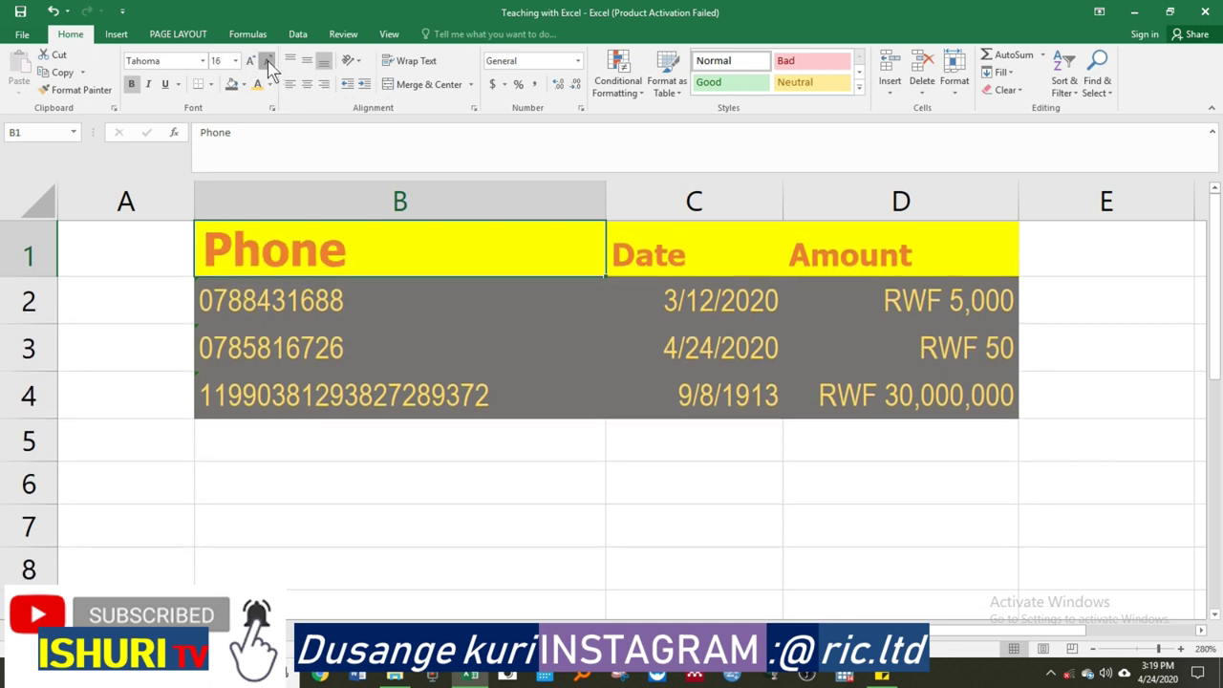
{"action": "left_click", "coordinate": [268, 60]}
{"action": "left_click", "coordinate": [269, 60]}
{"action": "left_click", "coordinate": [269, 60]}
{"action": "left_click", "coordinate": [385, 330]}
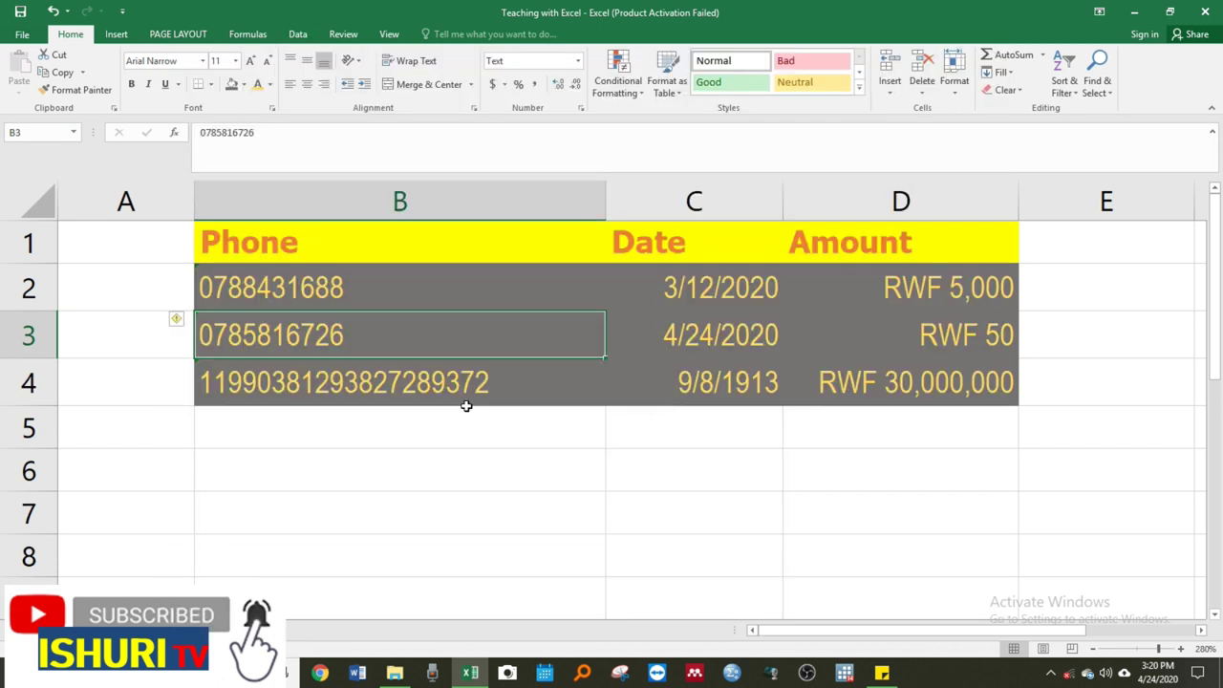
{"action": "key", "text": "Down"}
{"action": "key", "text": "Down"}
{"action": "key", "text": "Down"}
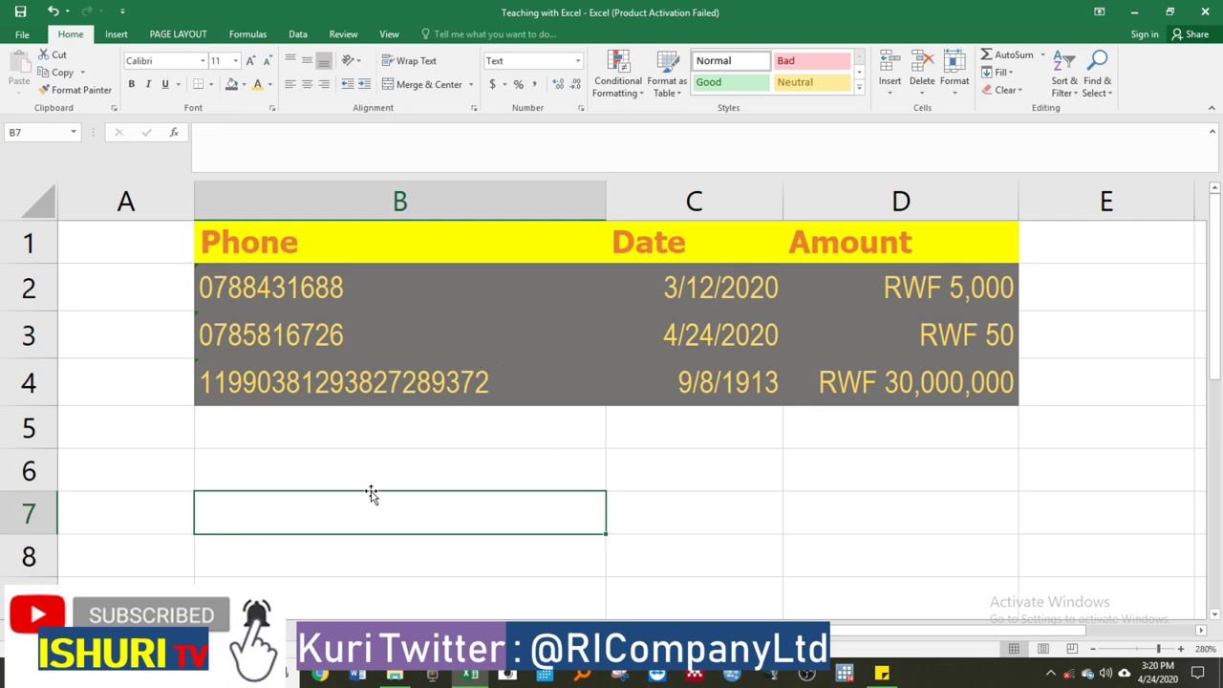
{"action": "left_click", "coordinate": [396, 458]}
{"action": "left_click", "coordinate": [666, 465]}
{"action": "left_click", "coordinate": [500, 441]}
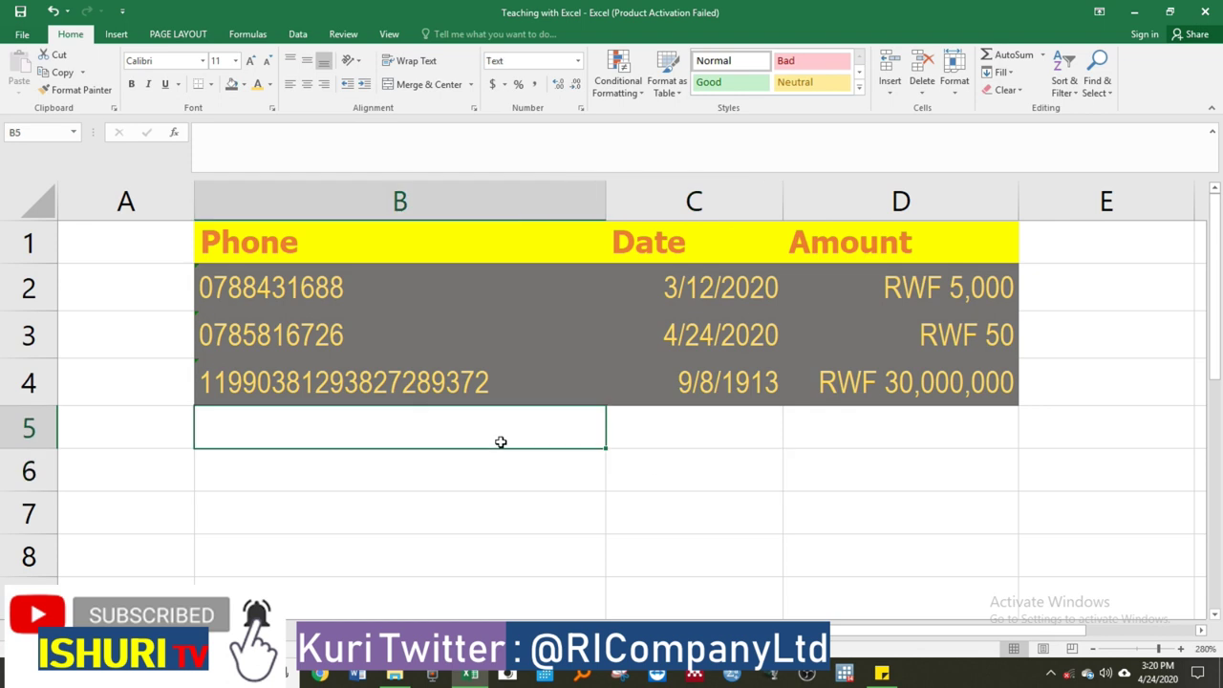
{"action": "left_click", "coordinate": [437, 480]}
{"action": "left_click", "coordinate": [370, 442]}
{"action": "mouse_move", "coordinate": [315, 233]}
{"action": "left_mouse_down"}
{"action": "mouse_move", "coordinate": [948, 412]}
{"action": "mouse_move", "coordinate": [873, 484]}
{"action": "left_mouse_up"}
{"action": "left_click", "coordinate": [717, 471]}
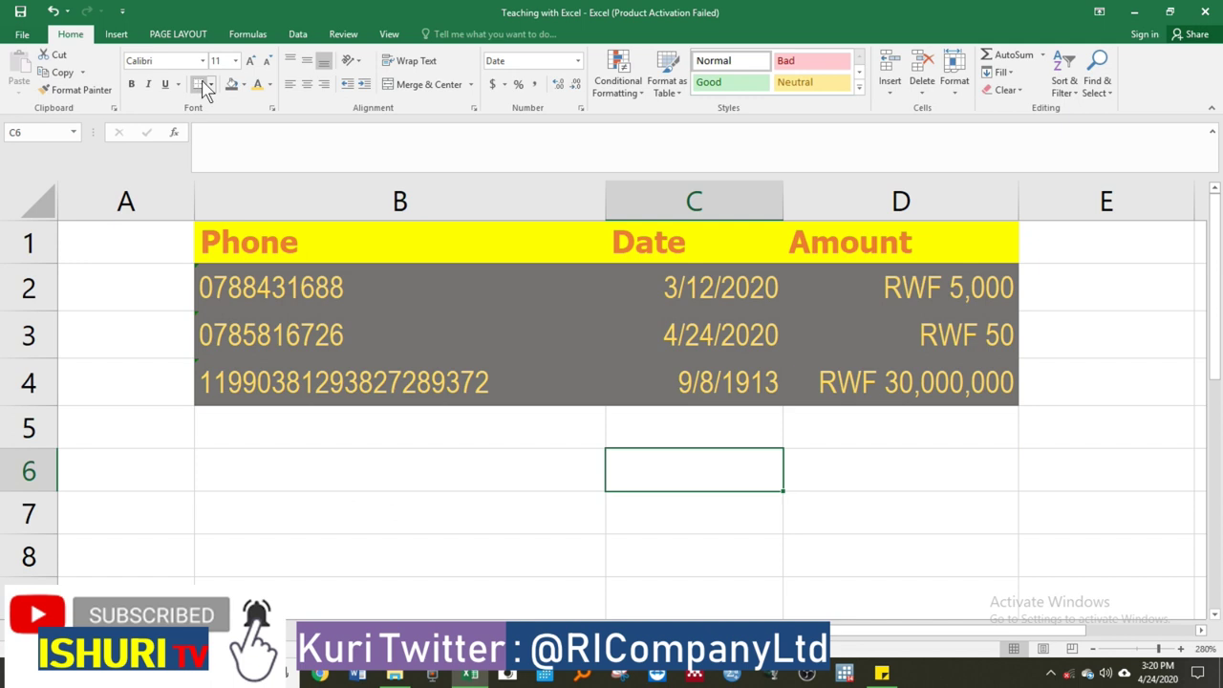
{"action": "mouse_move", "coordinate": [287, 243]}
{"action": "left_mouse_down"}
{"action": "mouse_move", "coordinate": [787, 354]}
{"action": "mouse_move", "coordinate": [975, 415]}
{"action": "left_mouse_up"}
{"action": "left_click", "coordinate": [694, 470]}
{"action": "left_click", "coordinate": [437, 521]}
{"action": "left_click", "coordinate": [955, 549]}
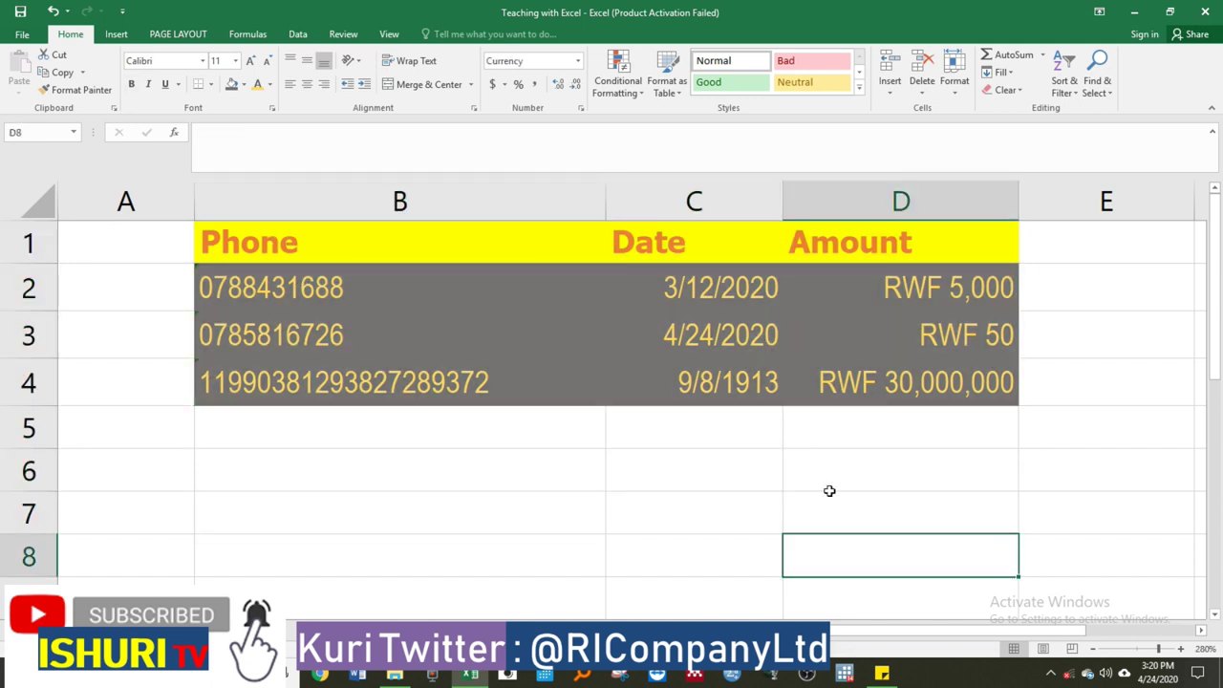
{"action": "left_click", "coordinate": [694, 473]}
{"action": "left_click", "coordinate": [532, 478]}
{"action": "left_click", "coordinate": [860, 482]}
{"action": "left_click", "coordinate": [1050, 482]}
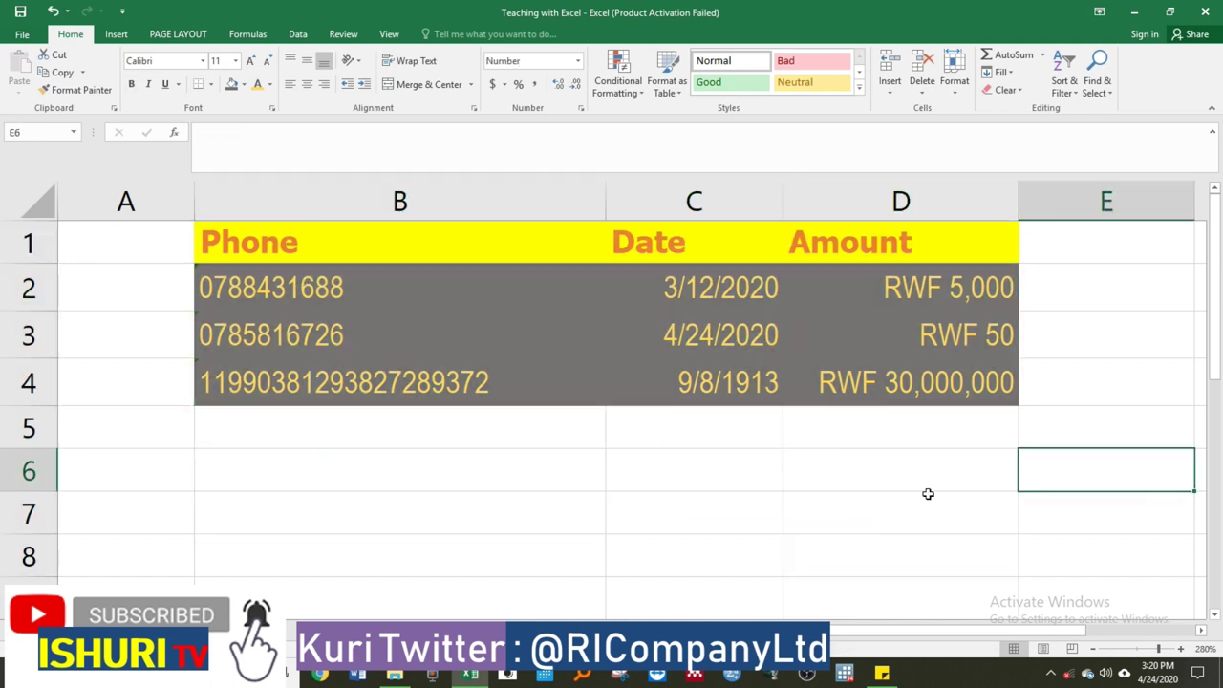
{"action": "left_click", "coordinate": [928, 494]}
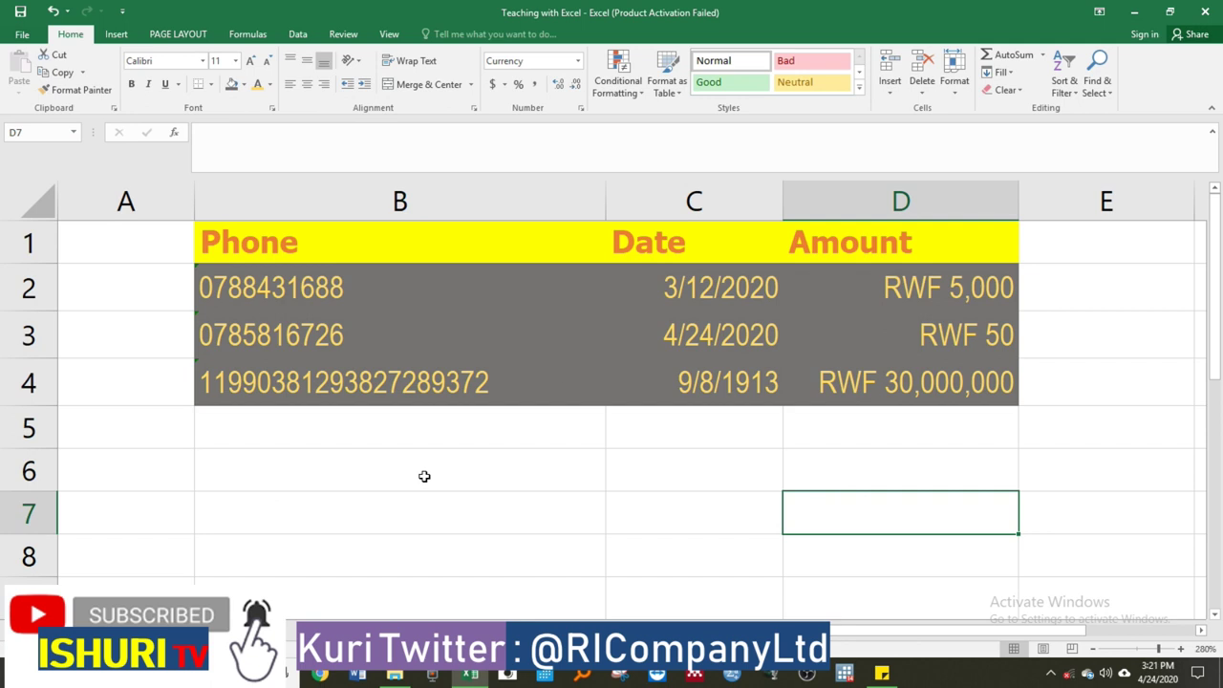
{"action": "mouse_move", "coordinate": [300, 243]}
{"action": "left_mouse_down"}
{"action": "mouse_move", "coordinate": [920, 368]}
{"action": "mouse_move", "coordinate": [945, 553]}
{"action": "left_mouse_up"}
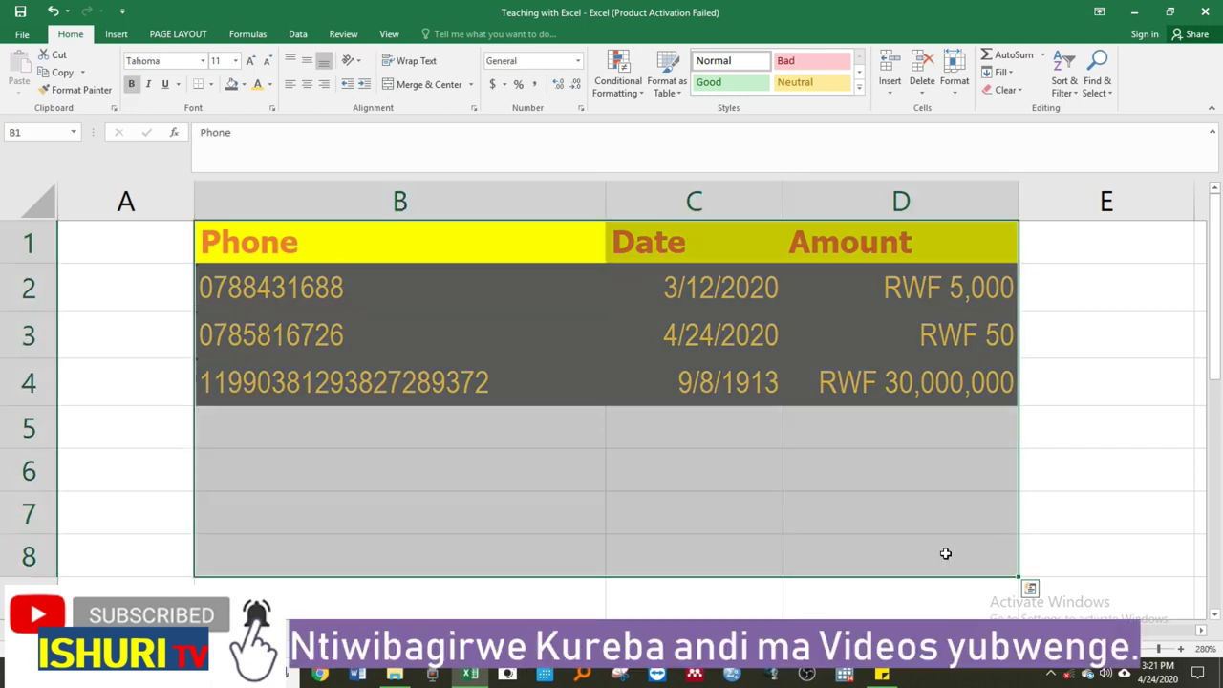
Step: Apply All Borders to the selected range B1:D8
{"action": "left_click", "coordinate": [212, 85]}
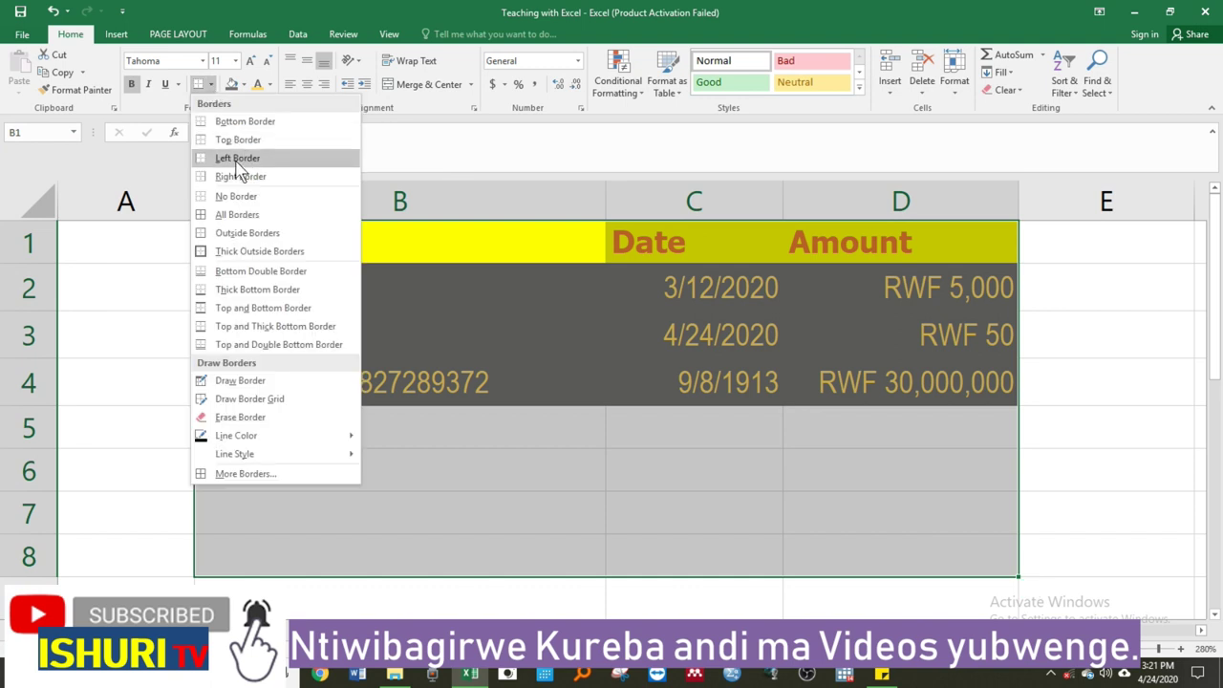
{"action": "left_click", "coordinate": [237, 214]}
{"action": "left_click", "coordinate": [637, 499]}
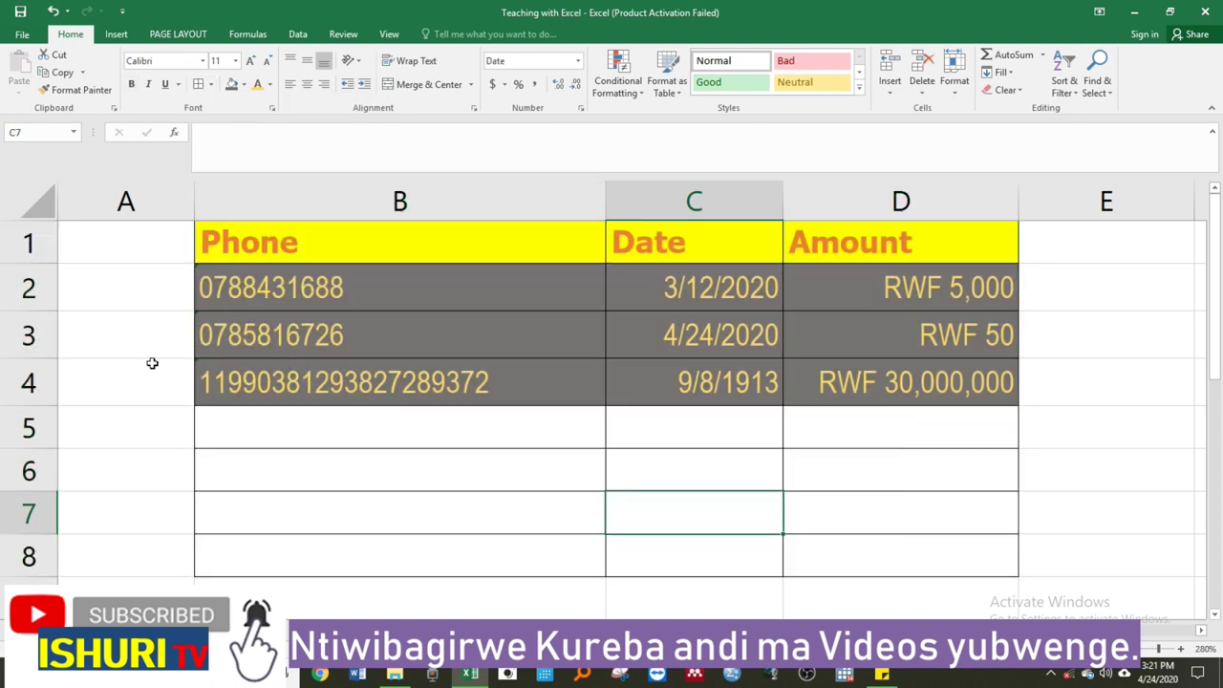
{"action": "left_click", "coordinate": [153, 368]}
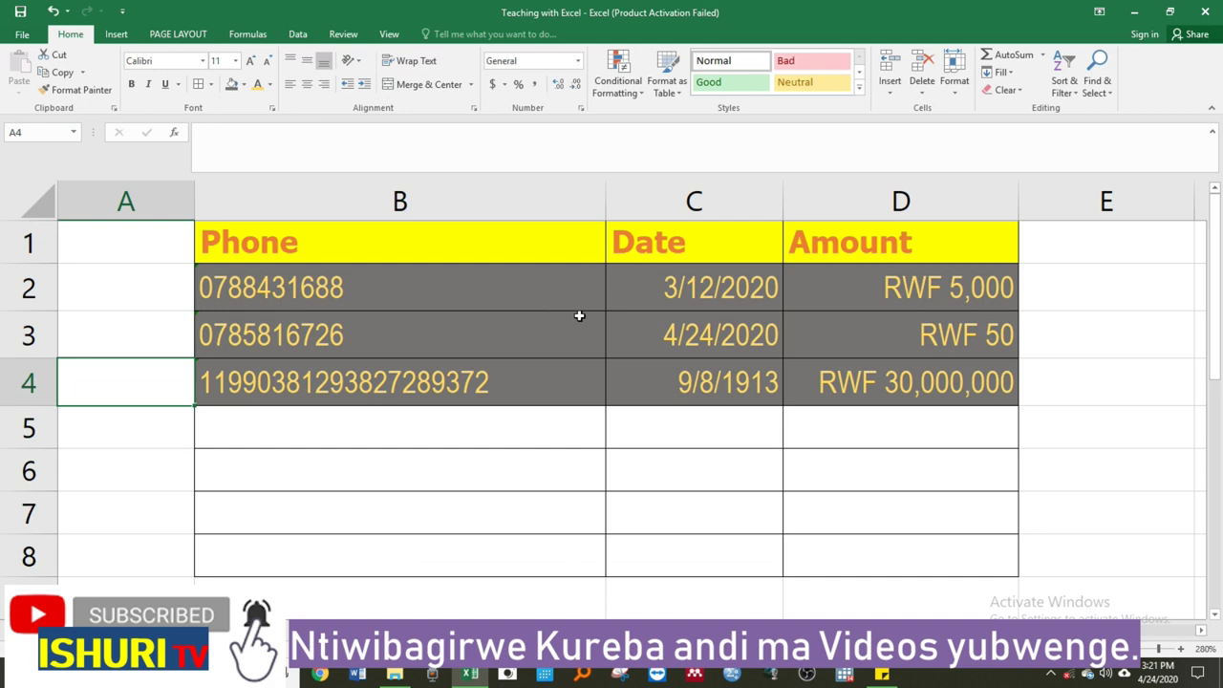
Step: Set the table B1:D5 to No Fill and Automatic font colour
{"action": "left_click", "coordinate": [456, 362]}
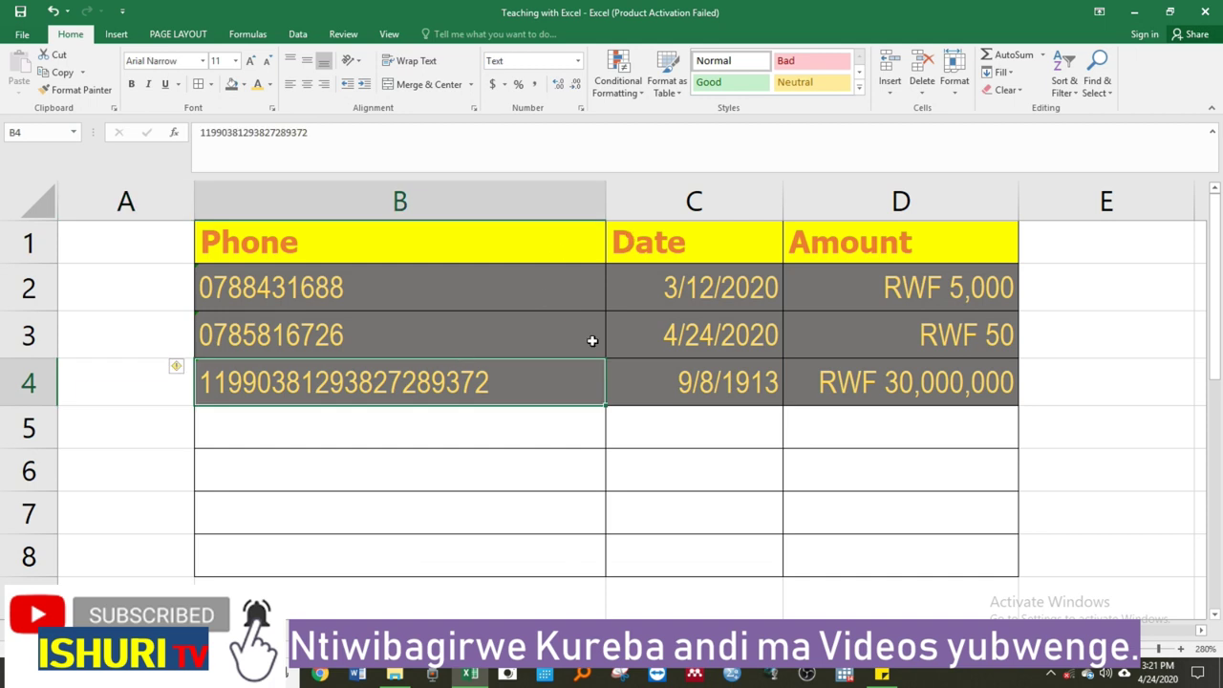
{"action": "mouse_move", "coordinate": [453, 232]}
{"action": "left_mouse_down"}
{"action": "mouse_move", "coordinate": [922, 404]}
{"action": "mouse_move", "coordinate": [956, 430]}
{"action": "left_mouse_up"}
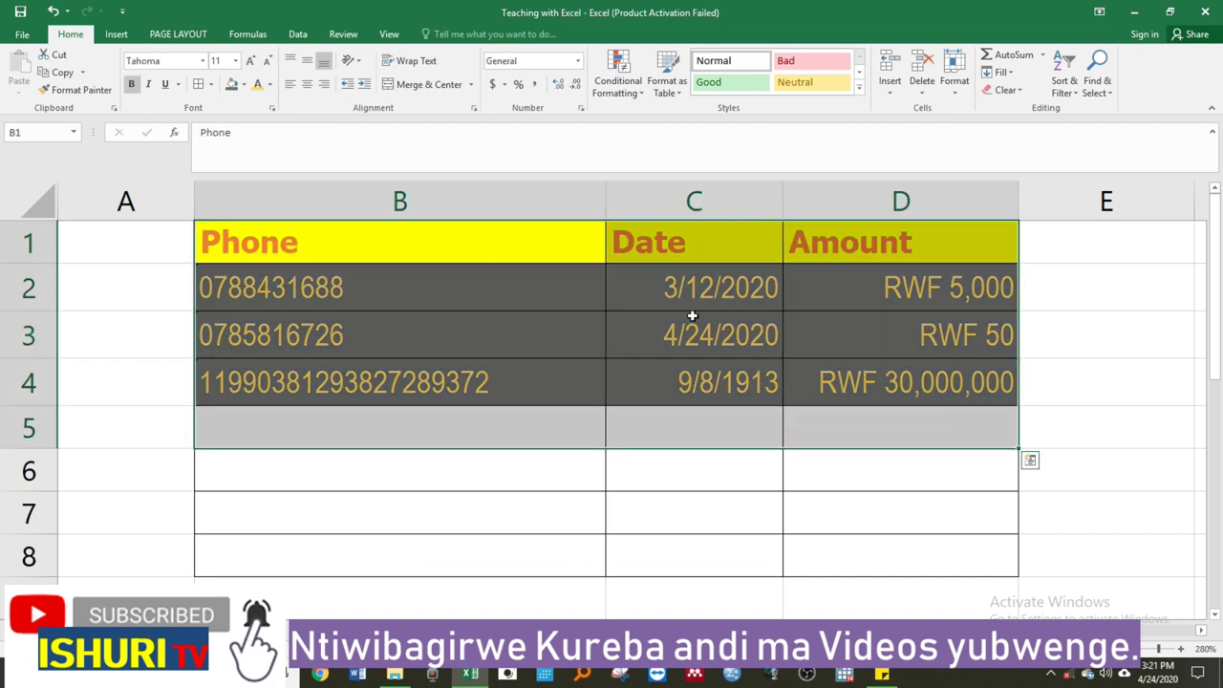
{"action": "left_click", "coordinate": [245, 87]}
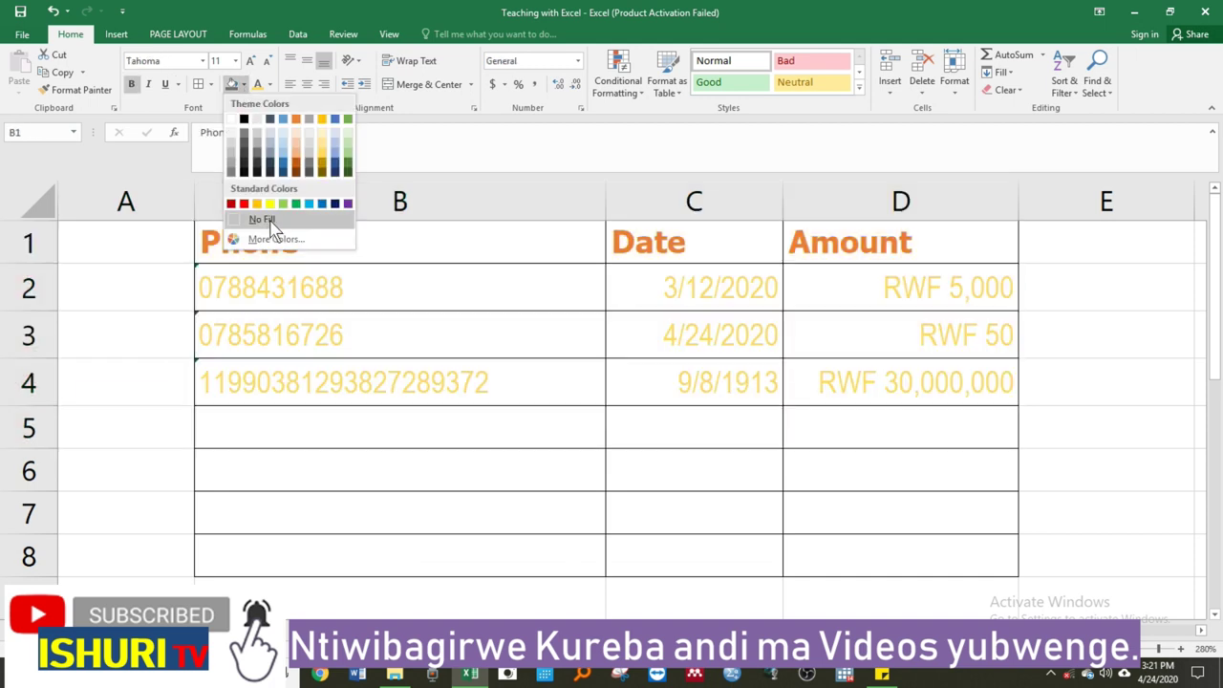
{"action": "left_click", "coordinate": [260, 218]}
{"action": "left_click", "coordinate": [268, 85]}
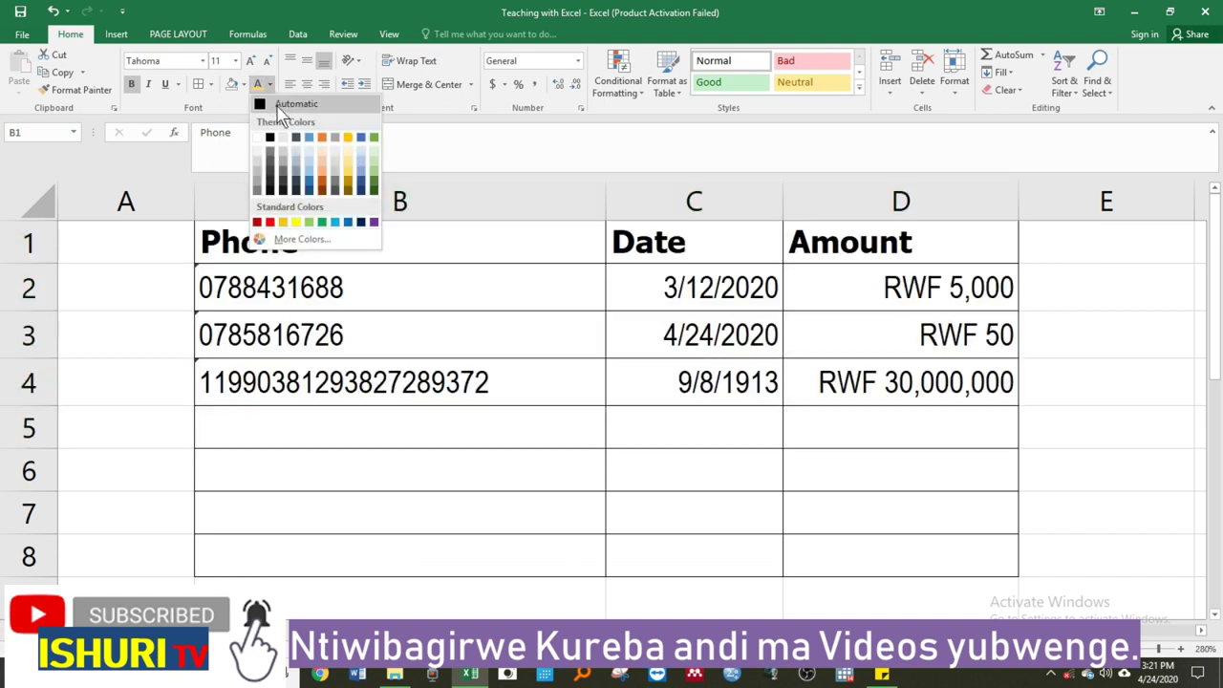
{"action": "left_click", "coordinate": [285, 107]}
{"action": "left_click", "coordinate": [542, 456]}
{"action": "left_click", "coordinate": [692, 452]}
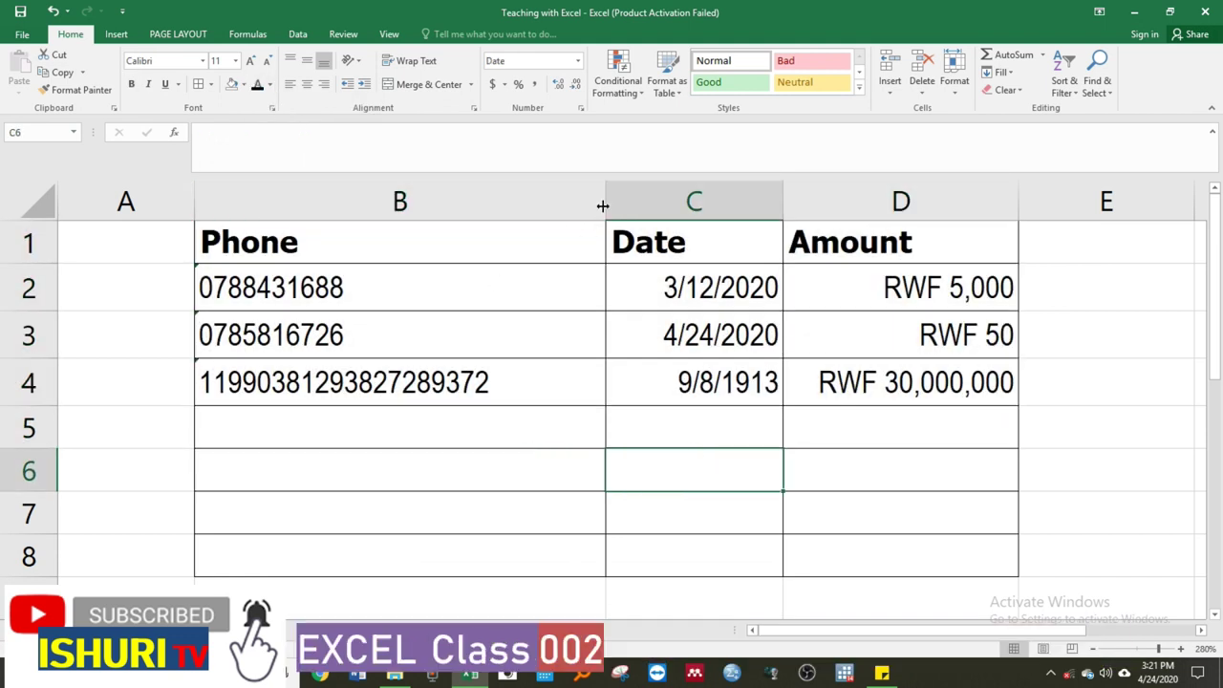
Step: Narrow column B and Merge & Center the Date header across C1:D1
{"action": "left_click_drag", "start_coordinate": [604, 202], "coordinate": [514, 201]}
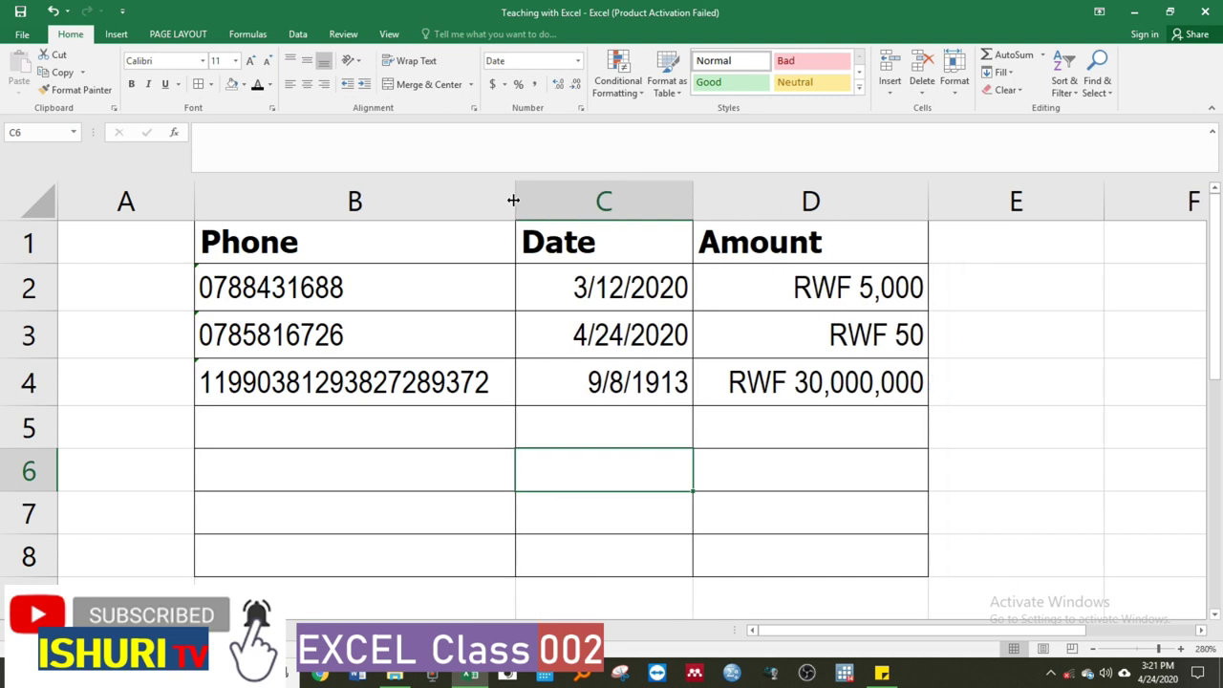
{"action": "left_click_drag", "start_coordinate": [601, 238], "coordinate": [855, 238]}
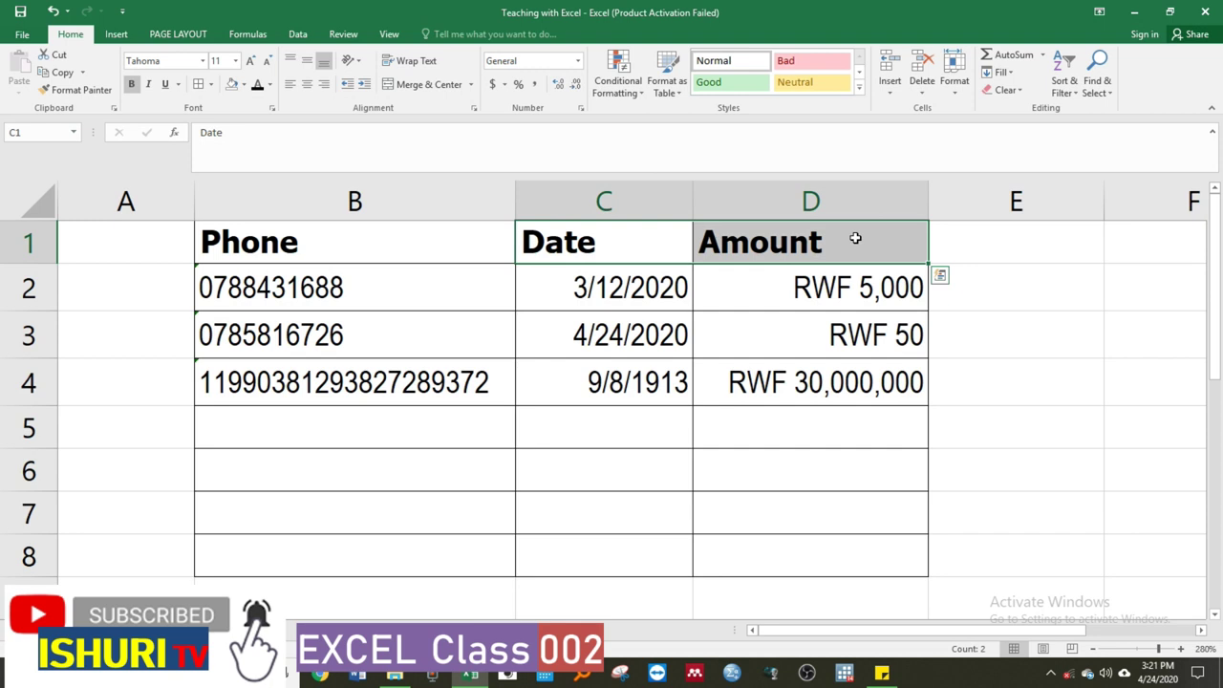
{"action": "left_click", "coordinate": [704, 241]}
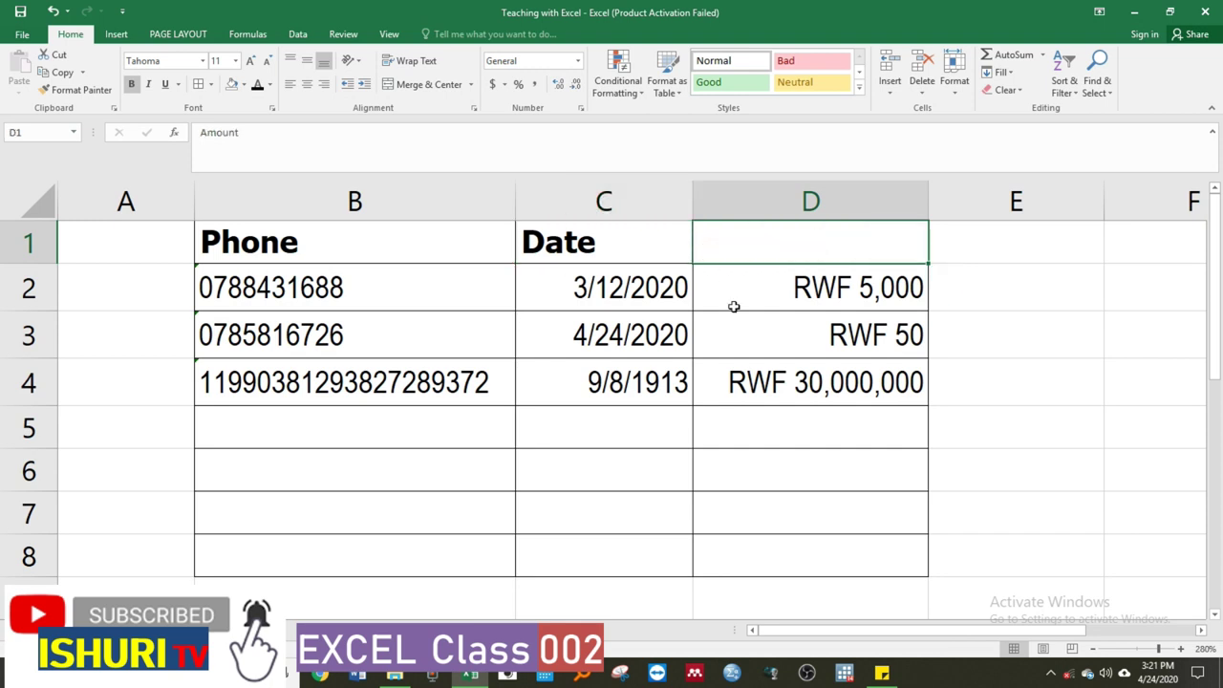
{"action": "left_click_drag", "start_coordinate": [603, 248], "coordinate": [819, 253]}
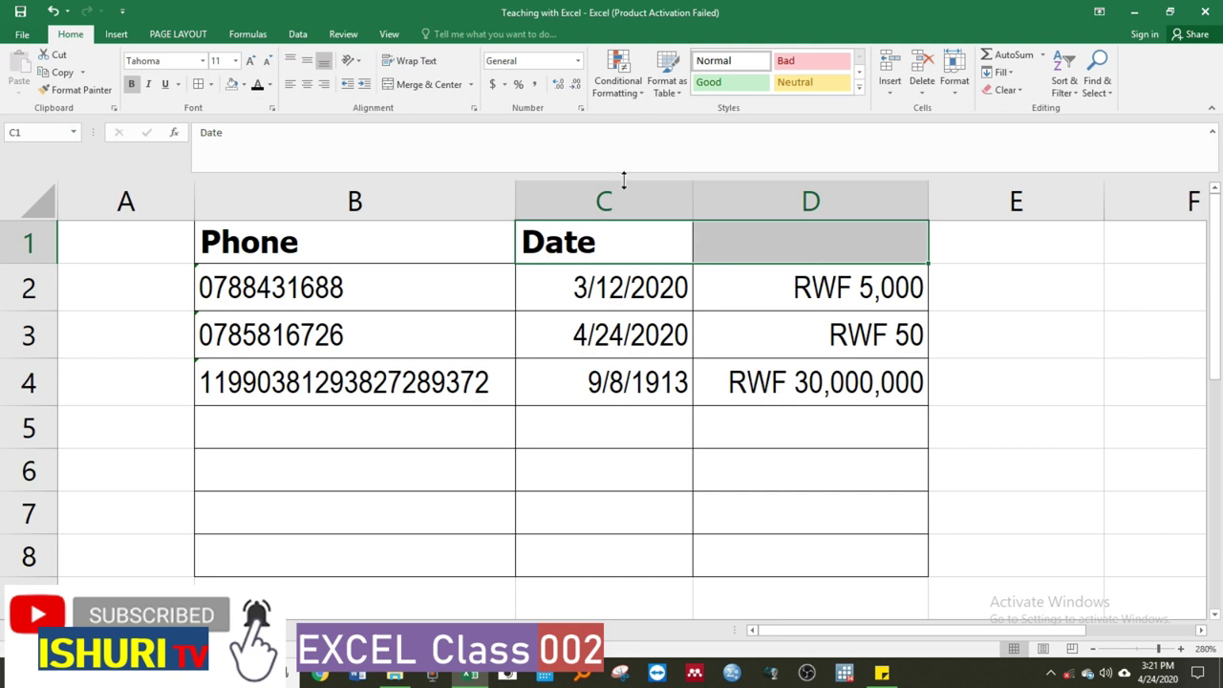
{"action": "left_click", "coordinate": [425, 86]}
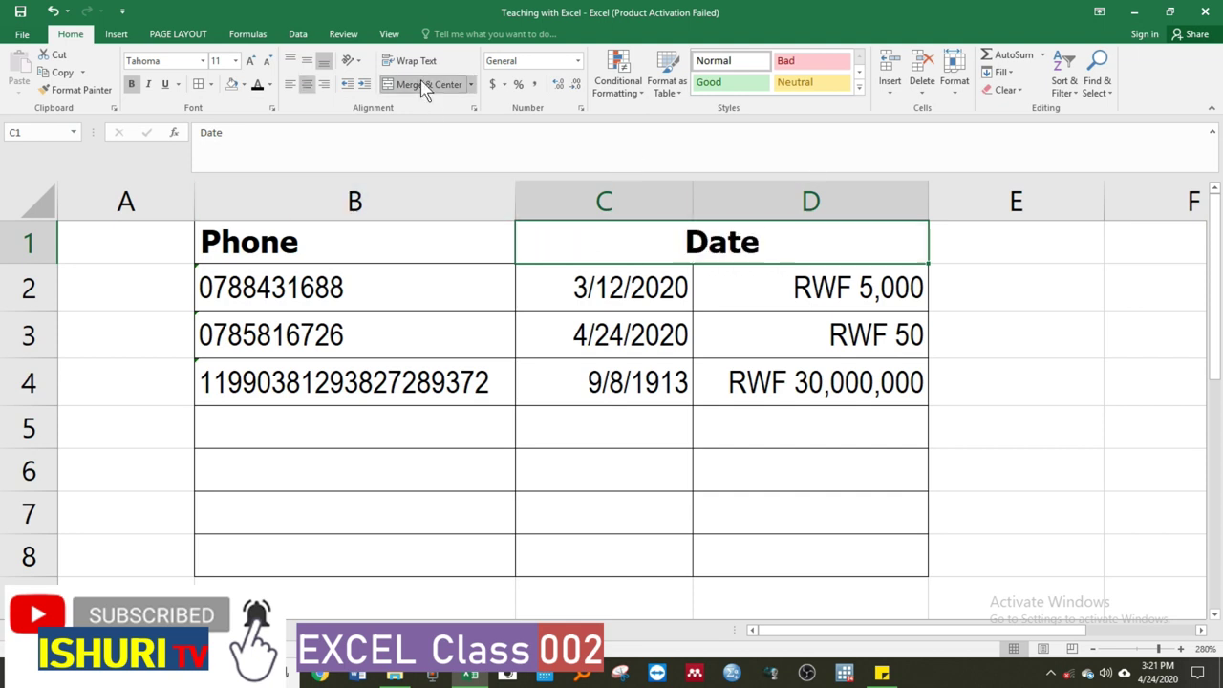
{"action": "left_click", "coordinate": [668, 403]}
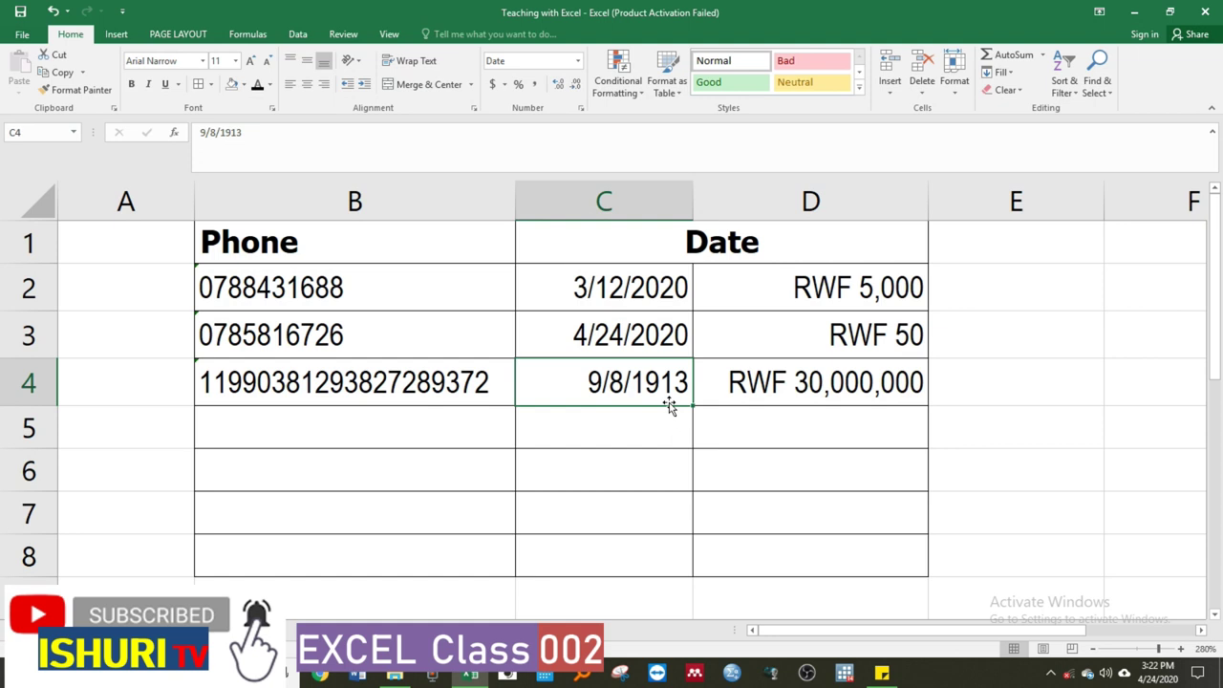
{"action": "left_click", "coordinate": [631, 252]}
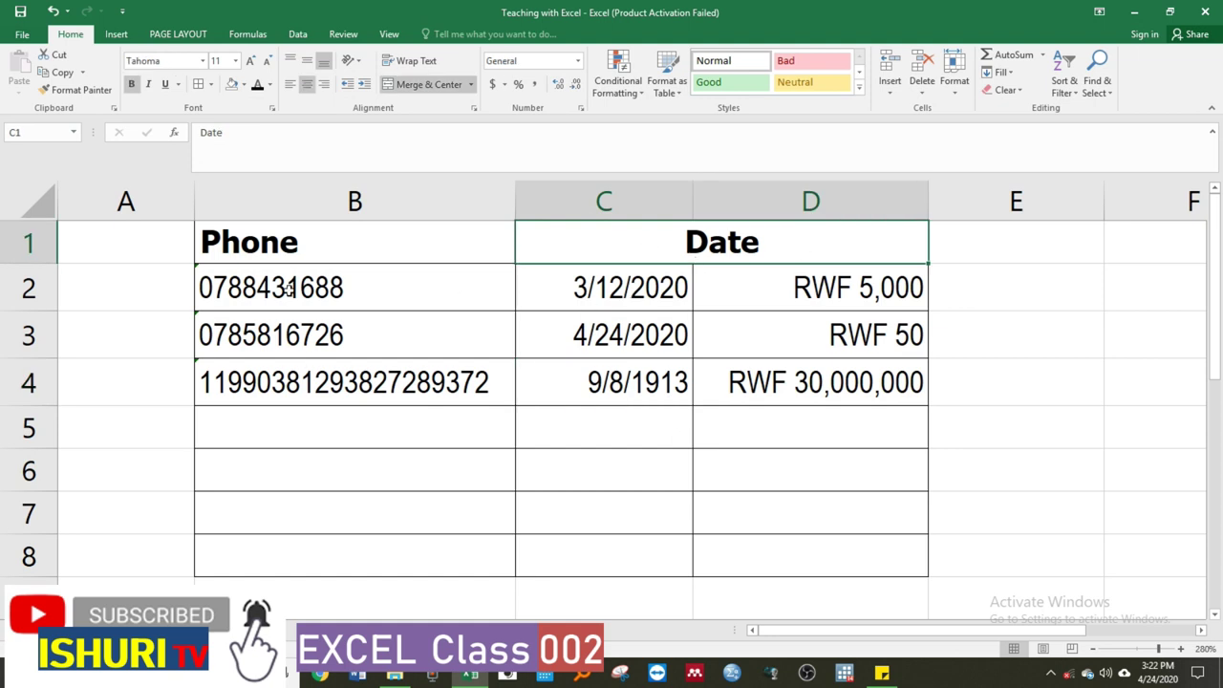
Step: Merge & Center phone cells B2:B3, accepting that only the upper-left number is kept
{"action": "left_click_drag", "start_coordinate": [287, 288], "coordinate": [292, 329]}
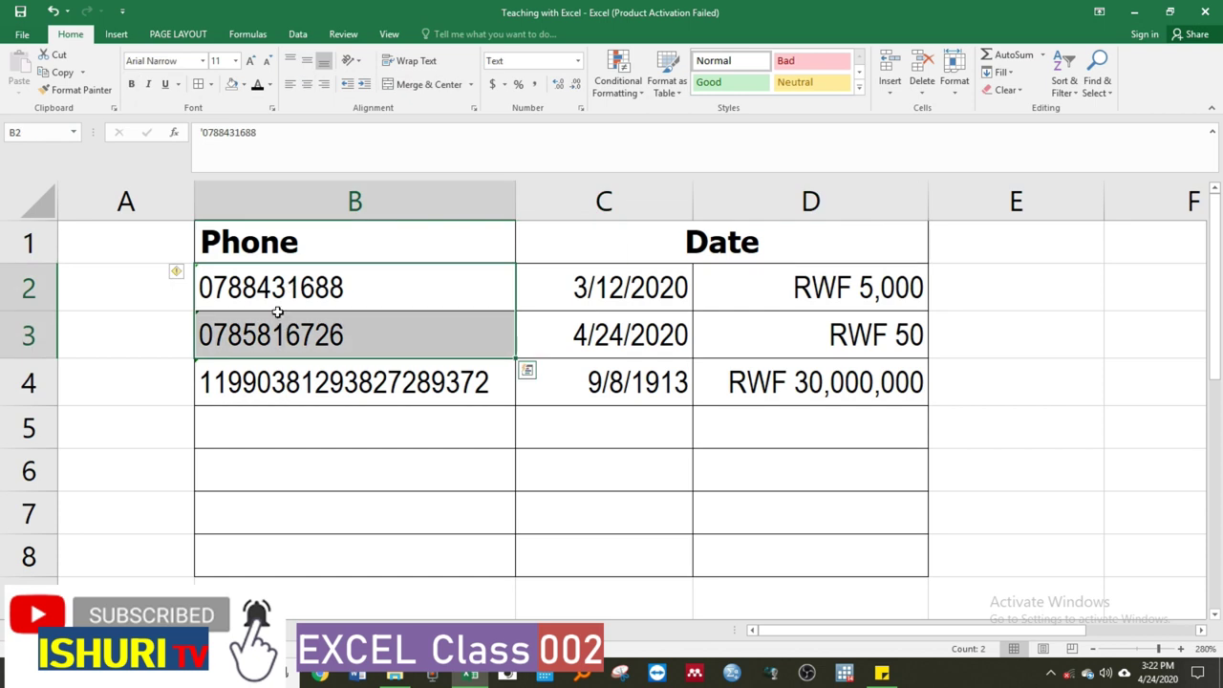
{"action": "left_click", "coordinate": [427, 84]}
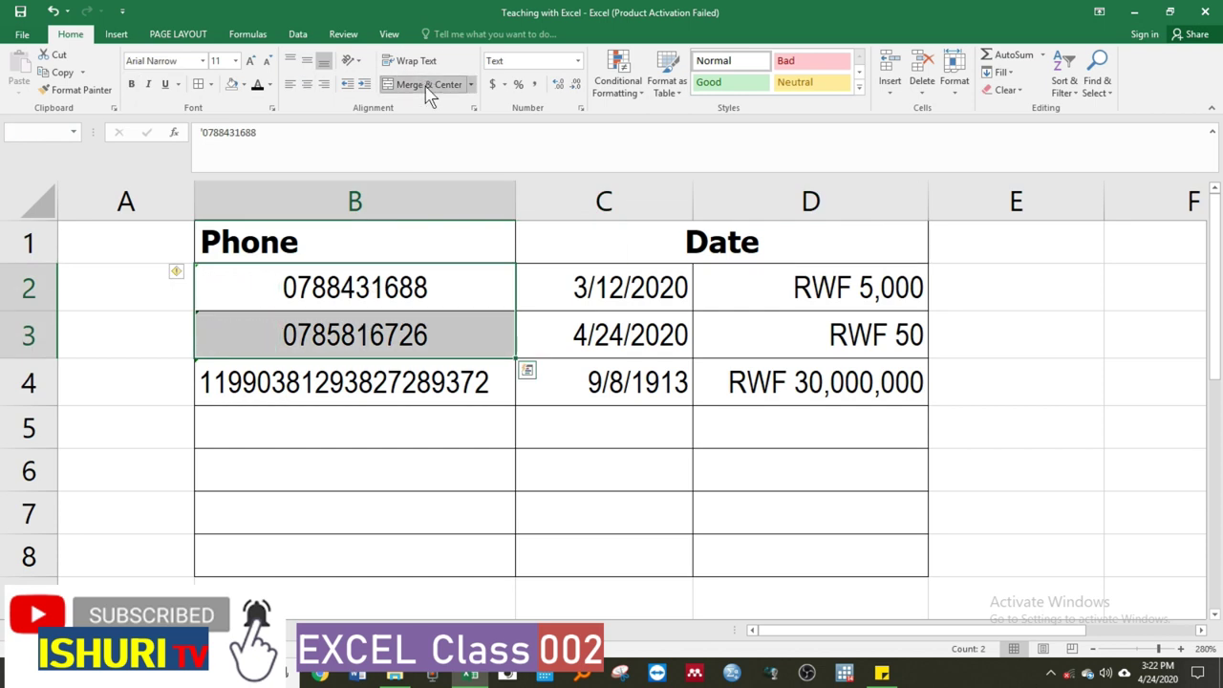
{"action": "left_click", "coordinate": [581, 392]}
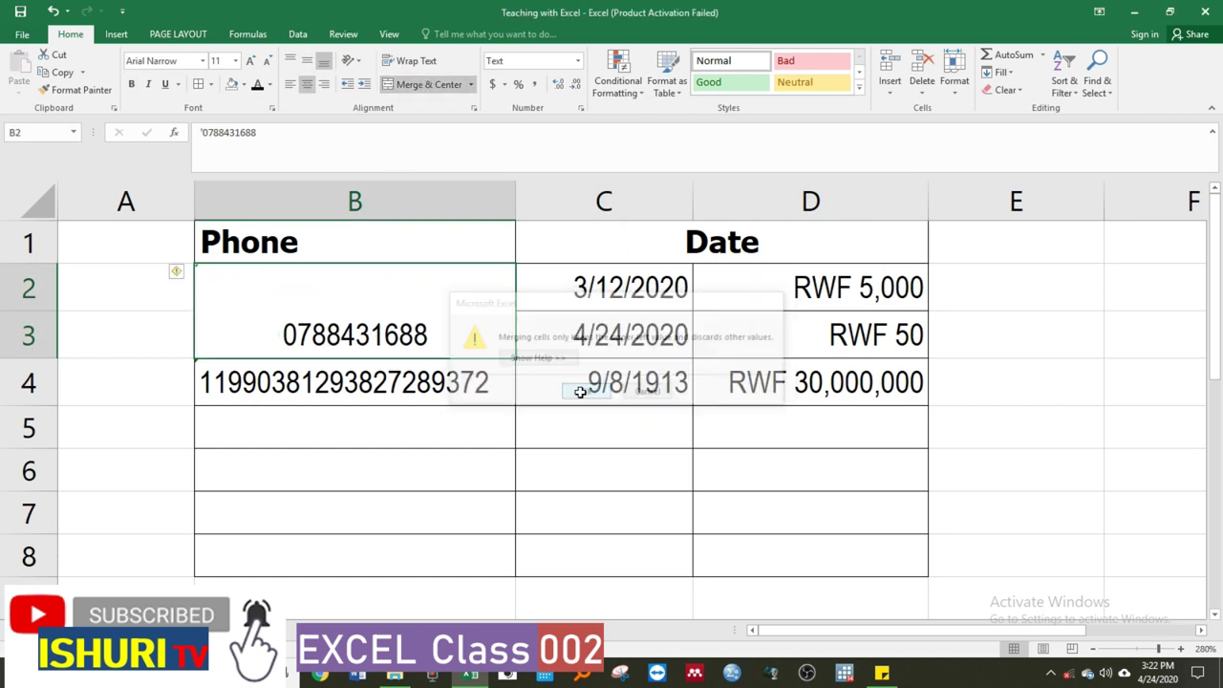
{"action": "left_click", "coordinate": [577, 345]}
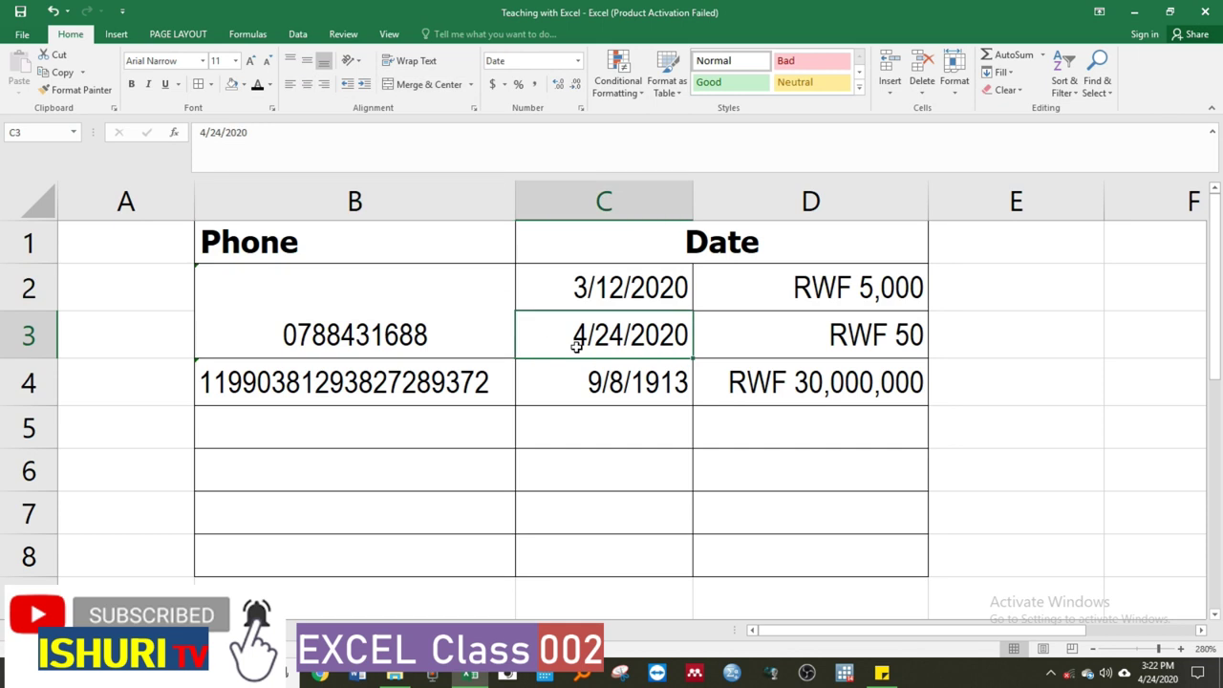
{"action": "left_click", "coordinate": [355, 328]}
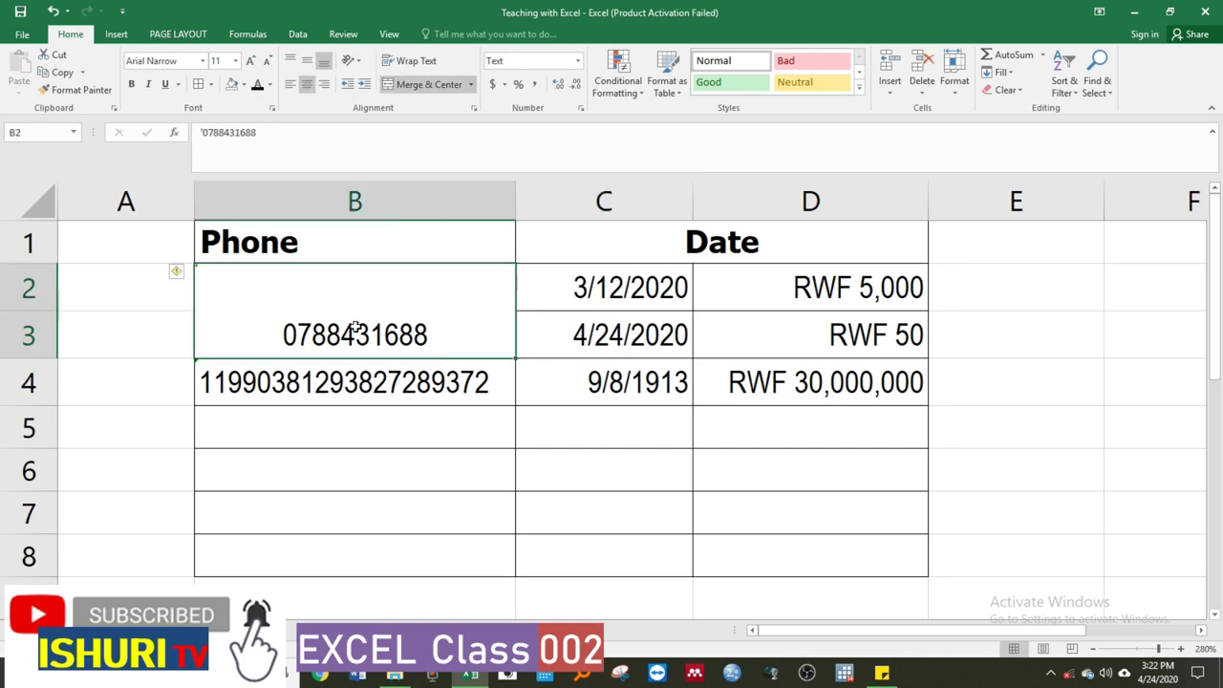